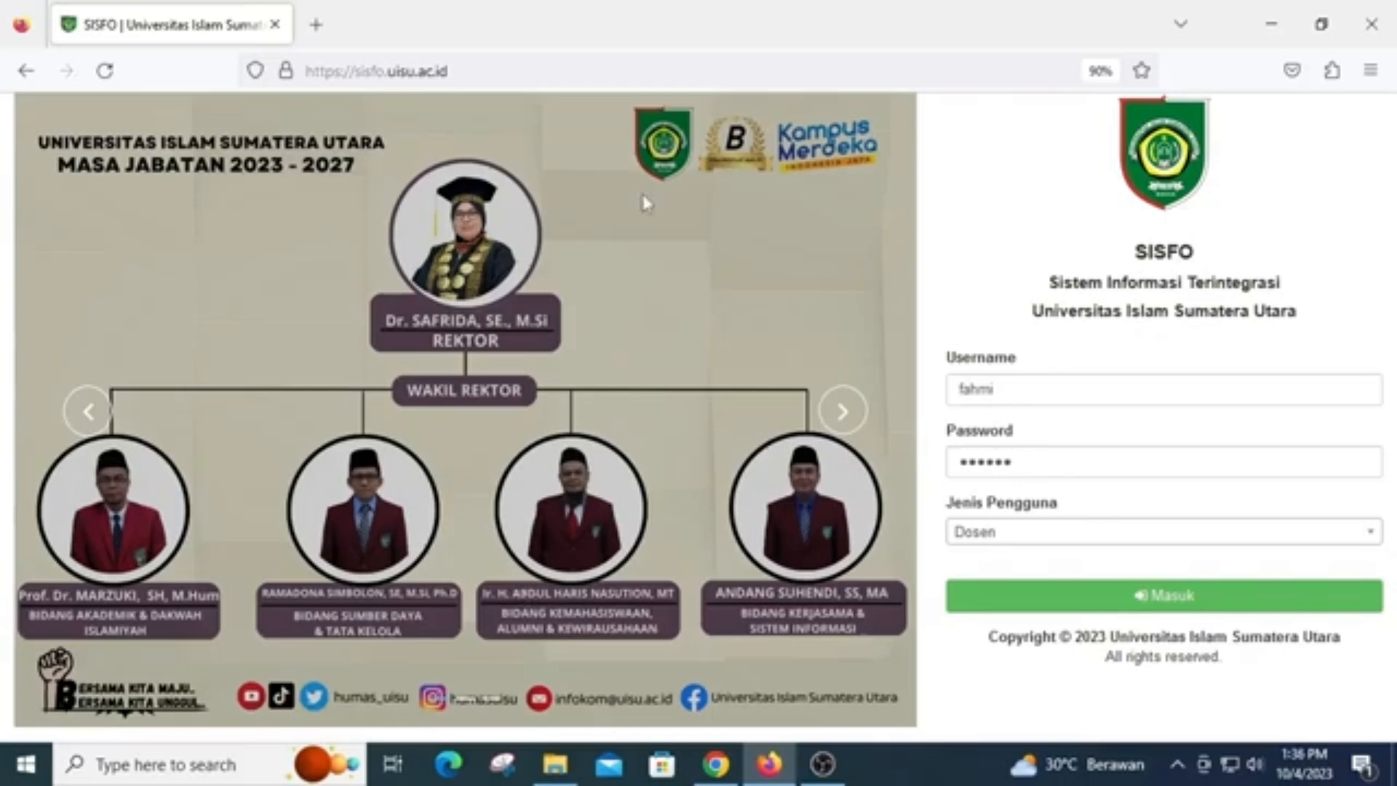
Log in as Dosen and open the Data Tugas list for AKUNTANSI (S1) under FAKULTAS EKONOMI DAN BISNIS
left_click(1055, 595)
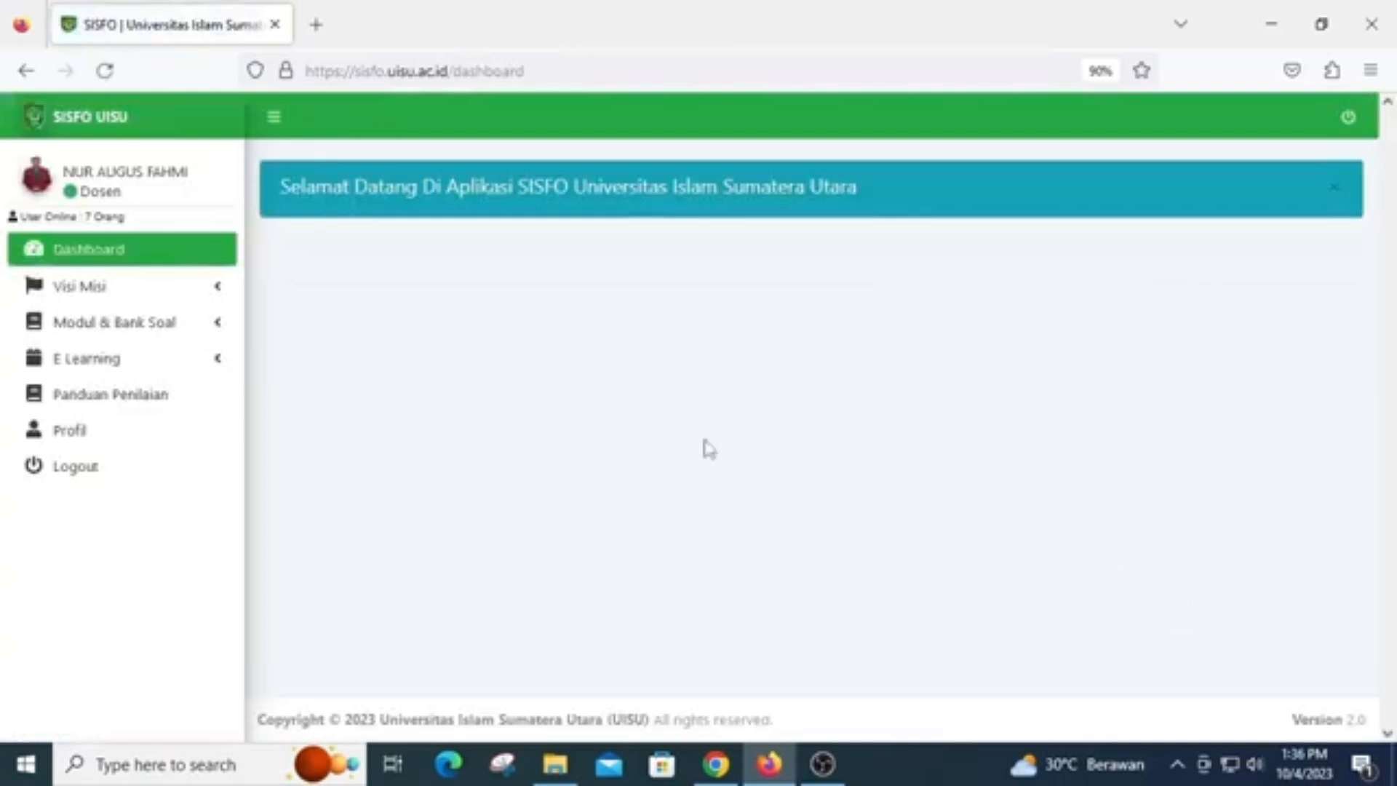
left_click(168, 334)
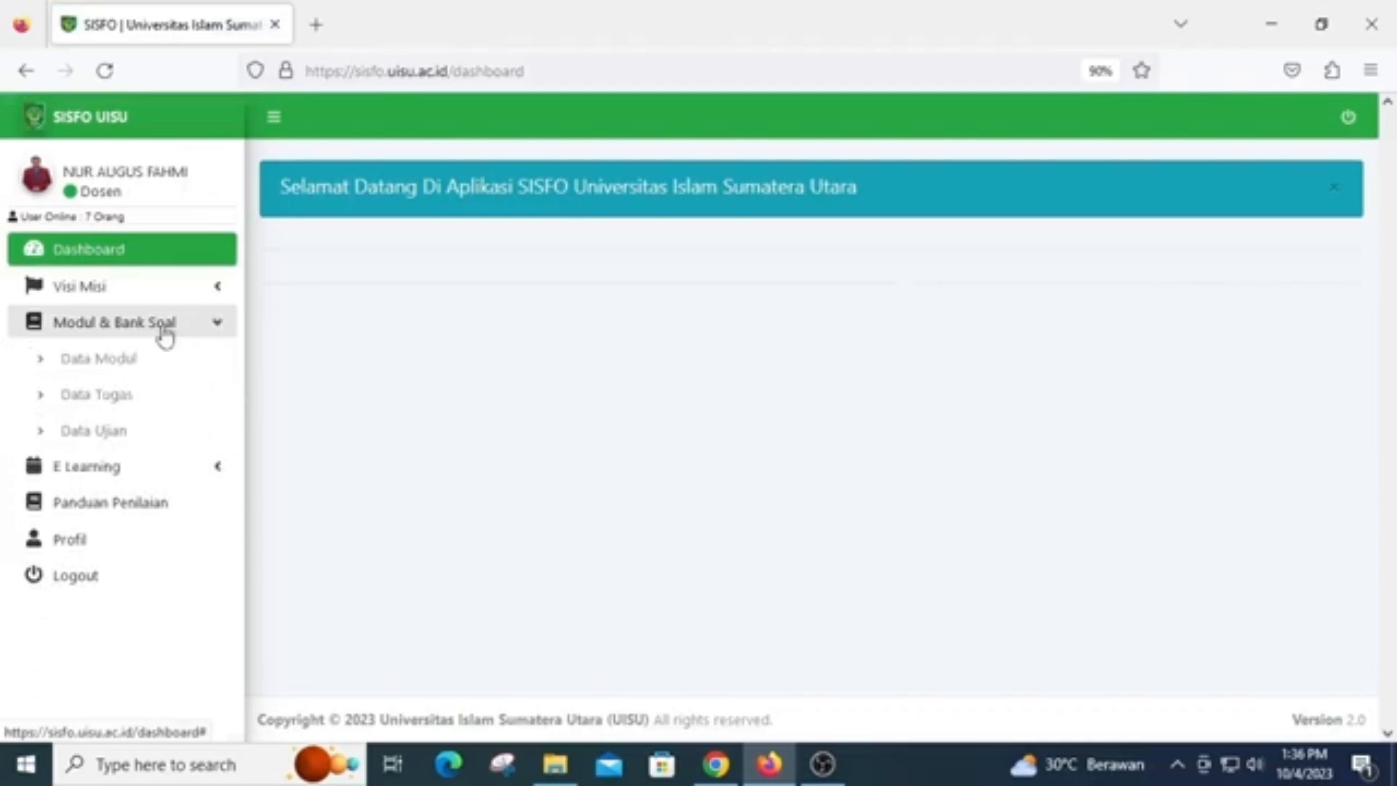
left_click(125, 397)
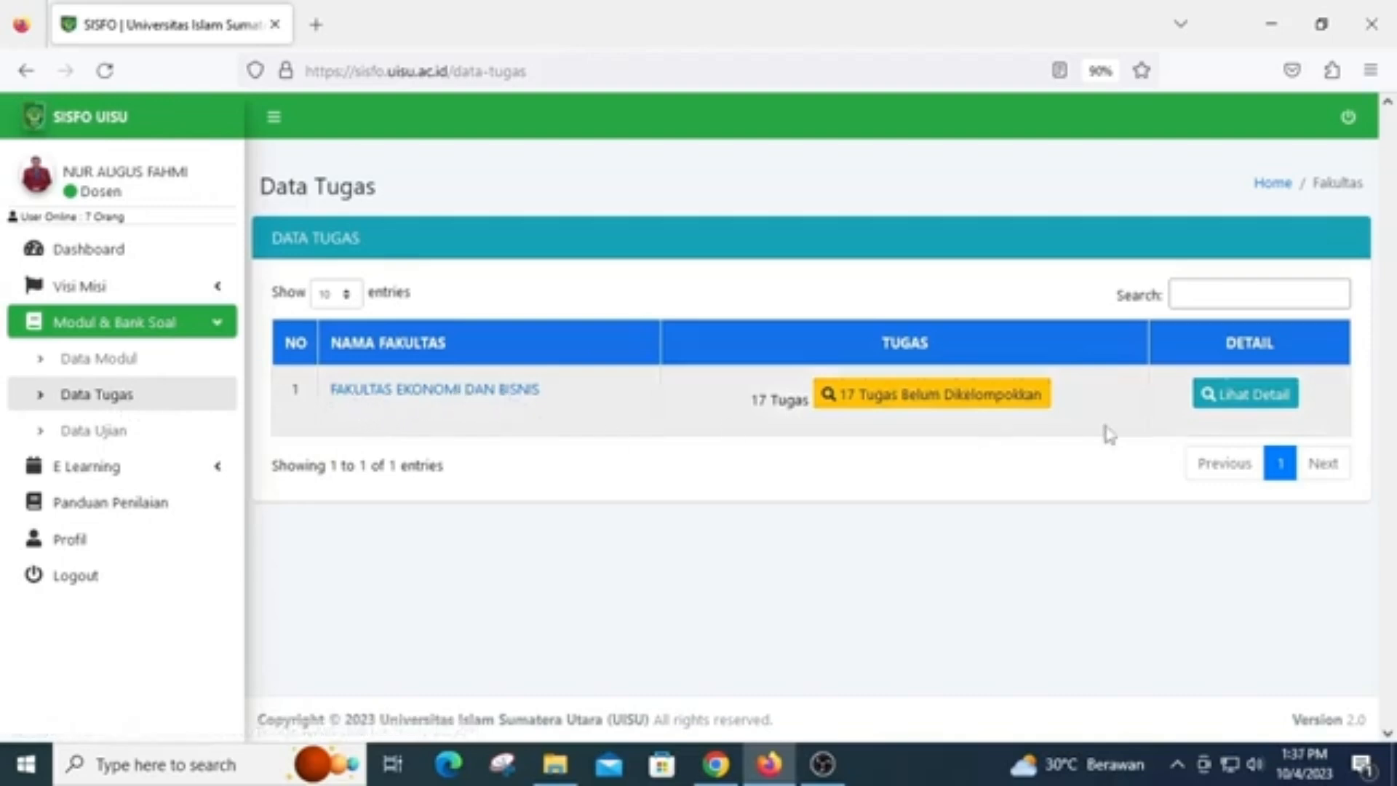
left_click(1243, 409)
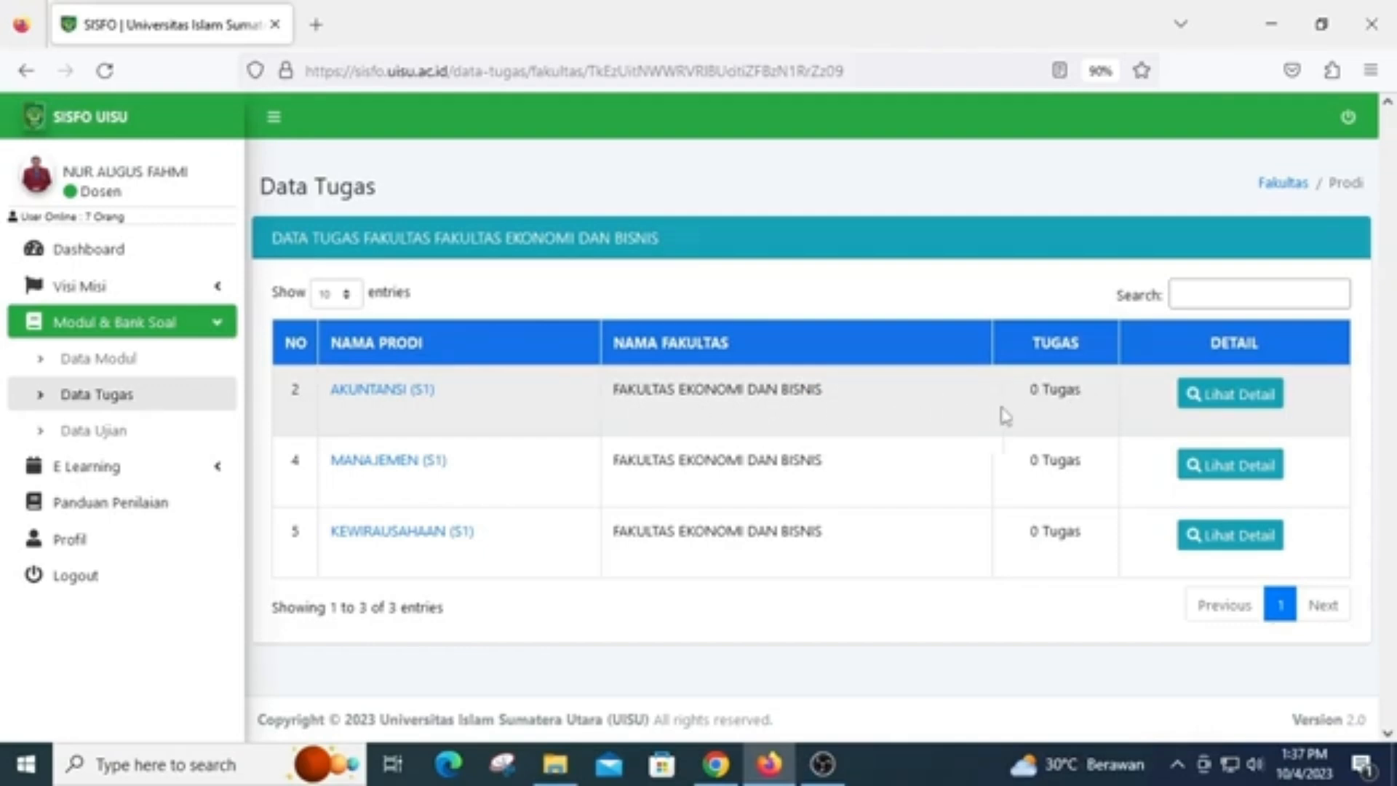
left_click(1236, 410)
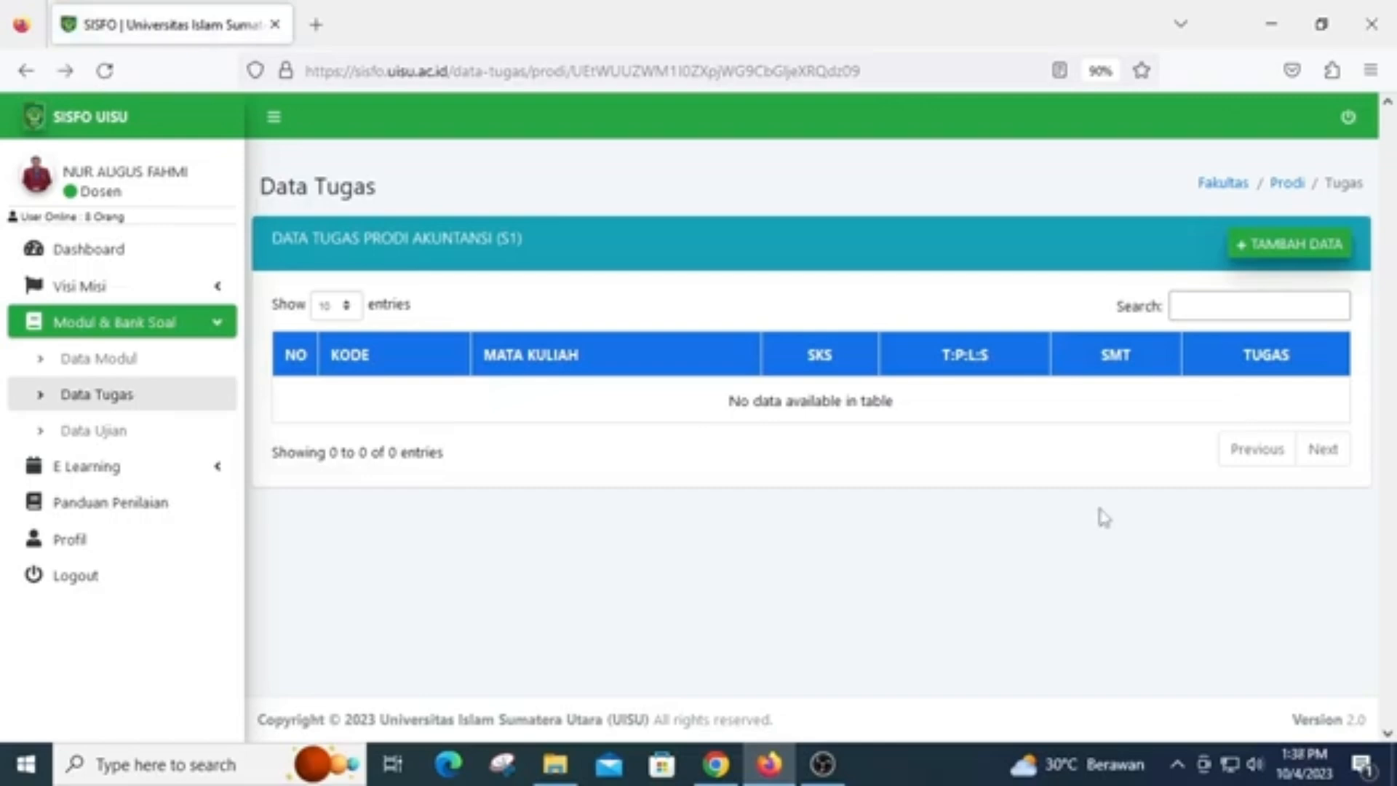
Start a new assignment record with course [AK2111AK01] PENGANTAR APLIKASI KOMPUTER SEM 1 and the logged-in lecturer as Dosen
left_click(1265, 247)
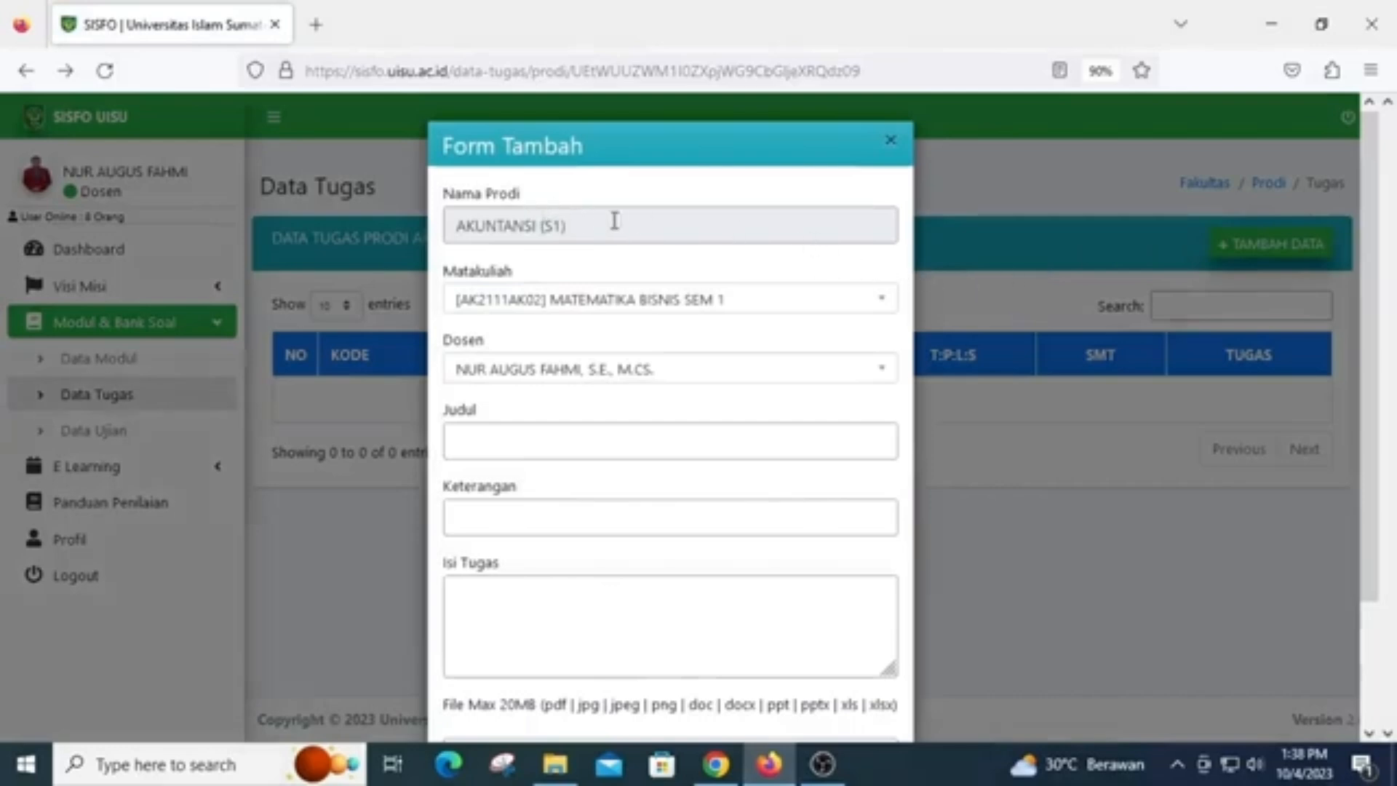
left_click(595, 310)
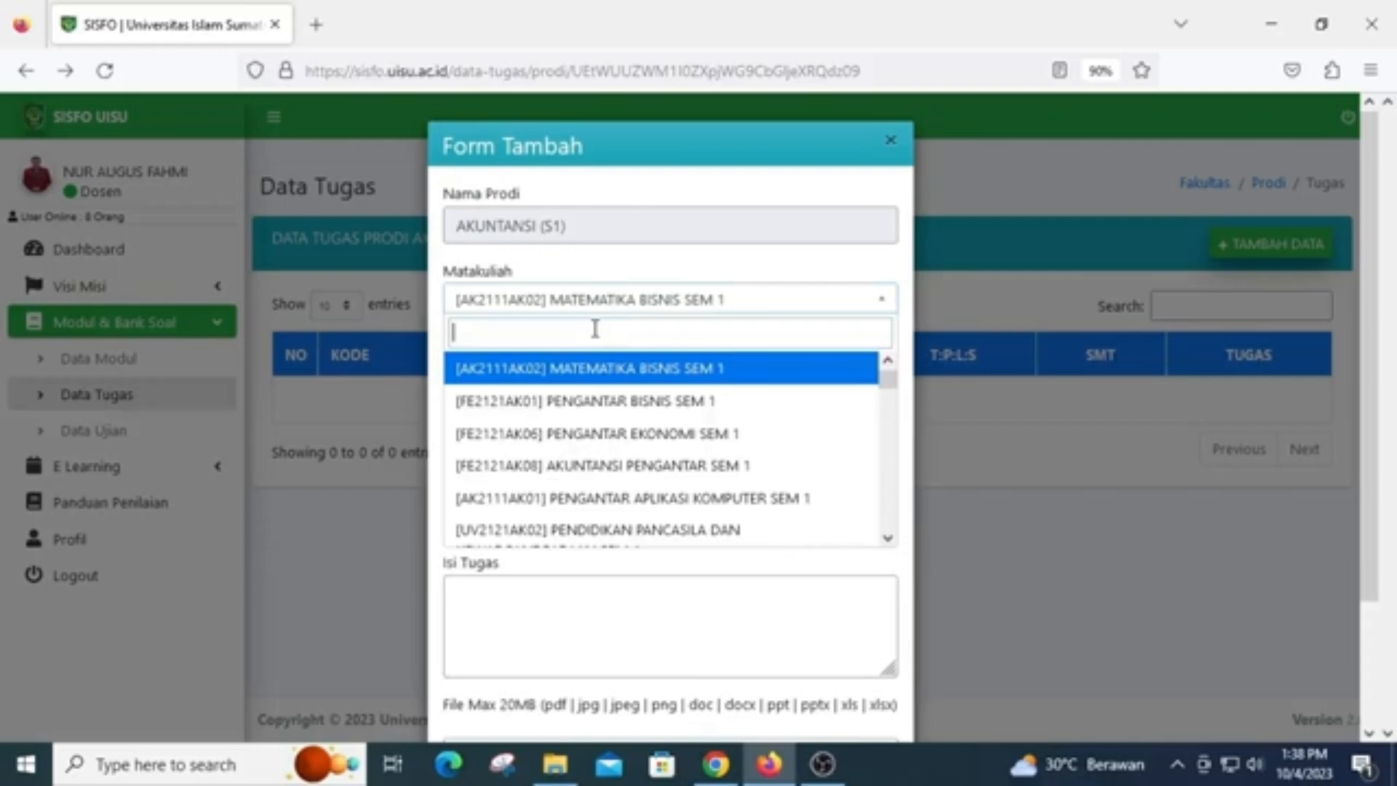
type("PEN")
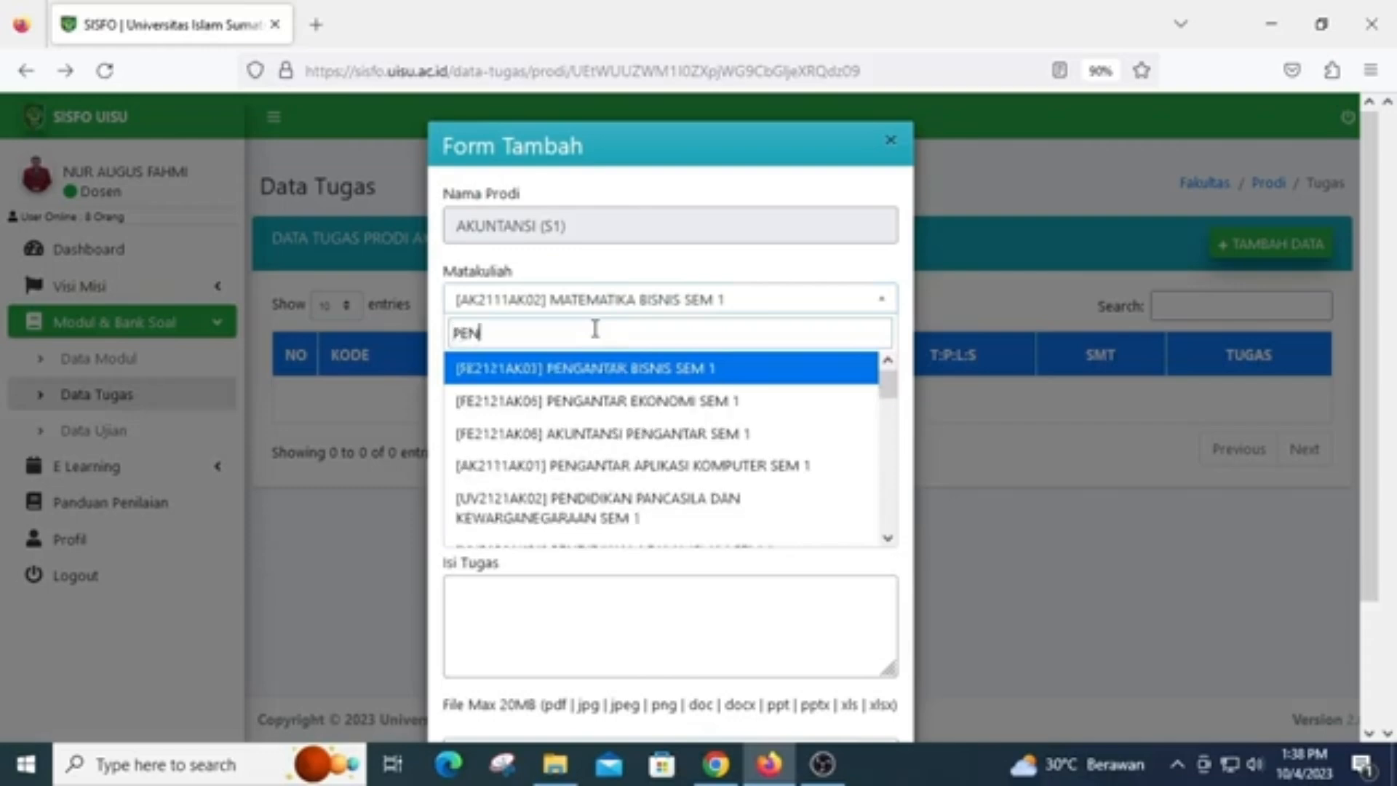
type("GANTAR APLIKASI")
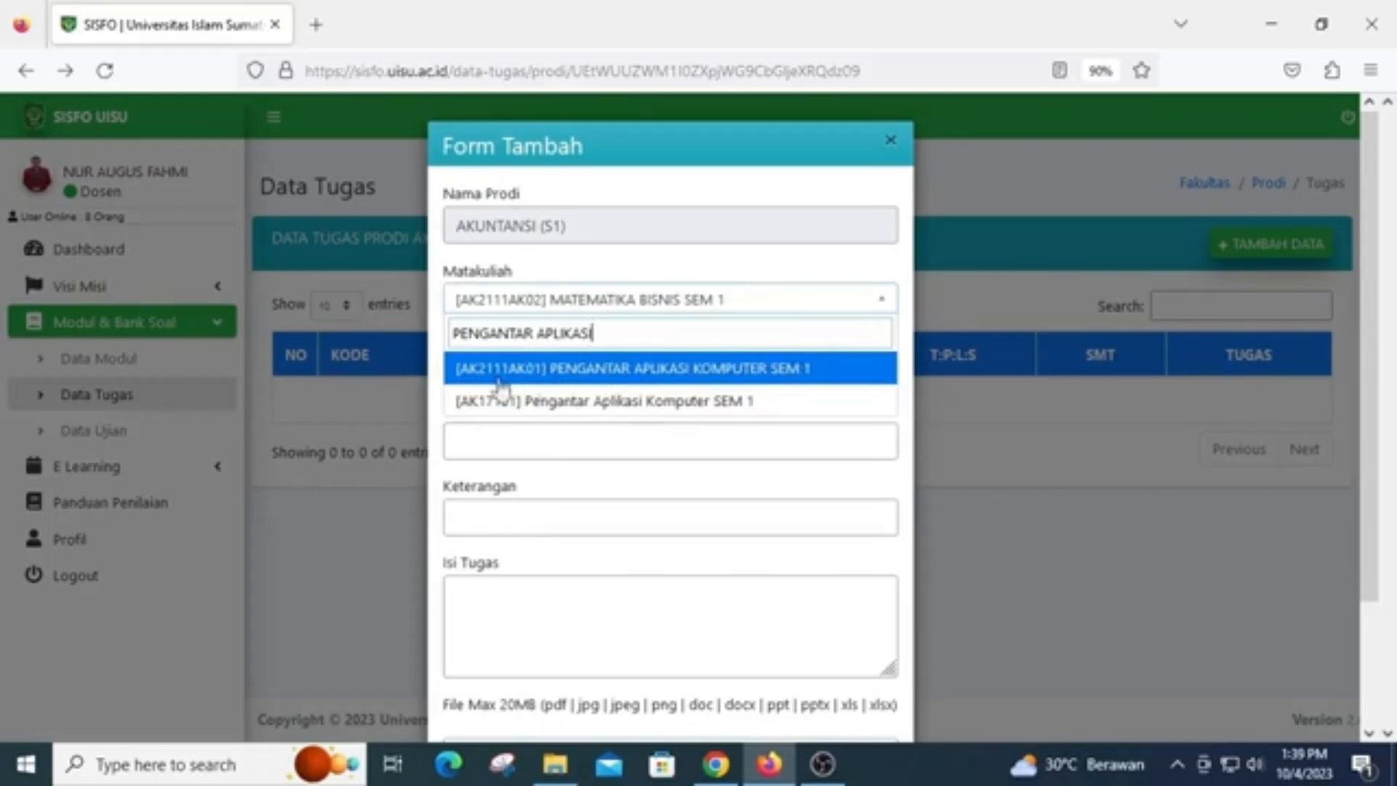
left_click(594, 377)
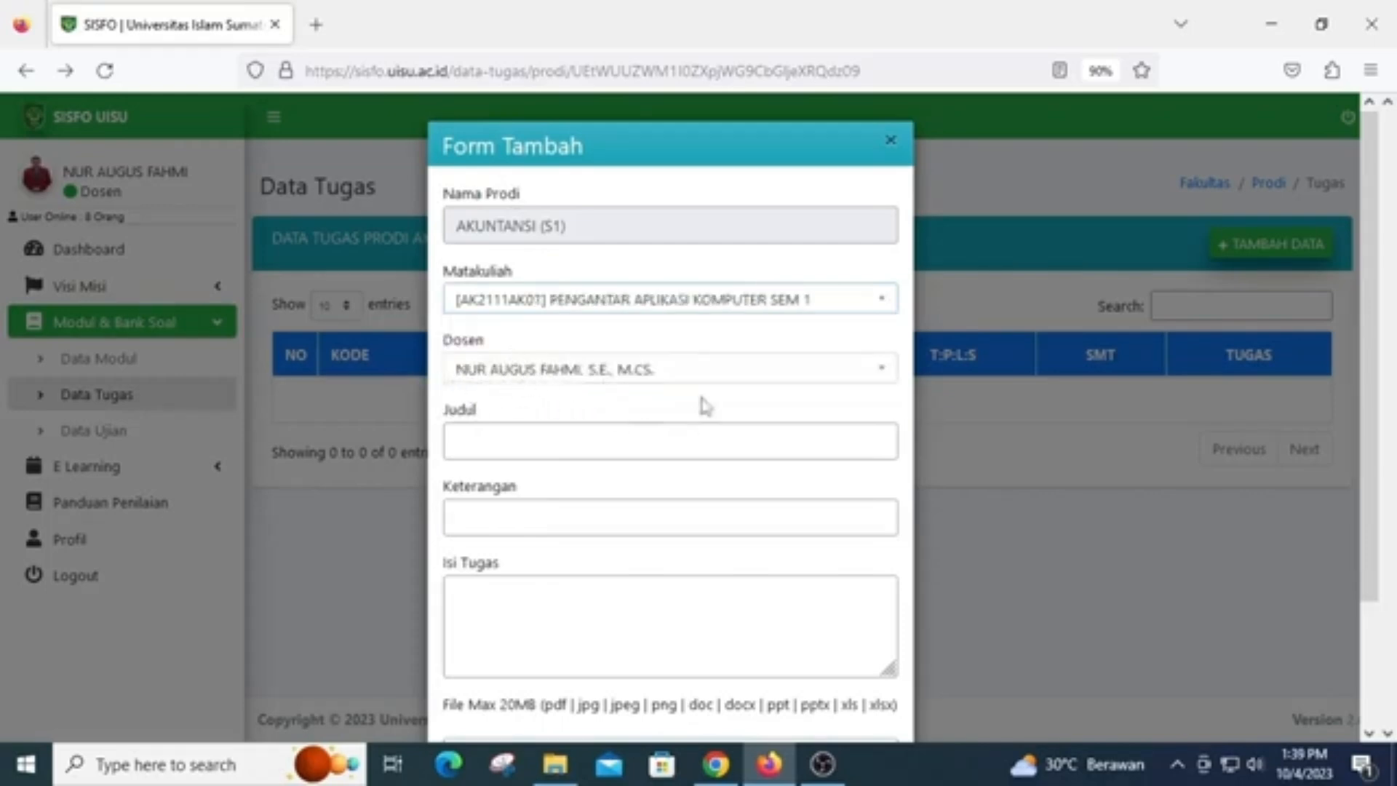
left_click(617, 380)
left_click(617, 385)
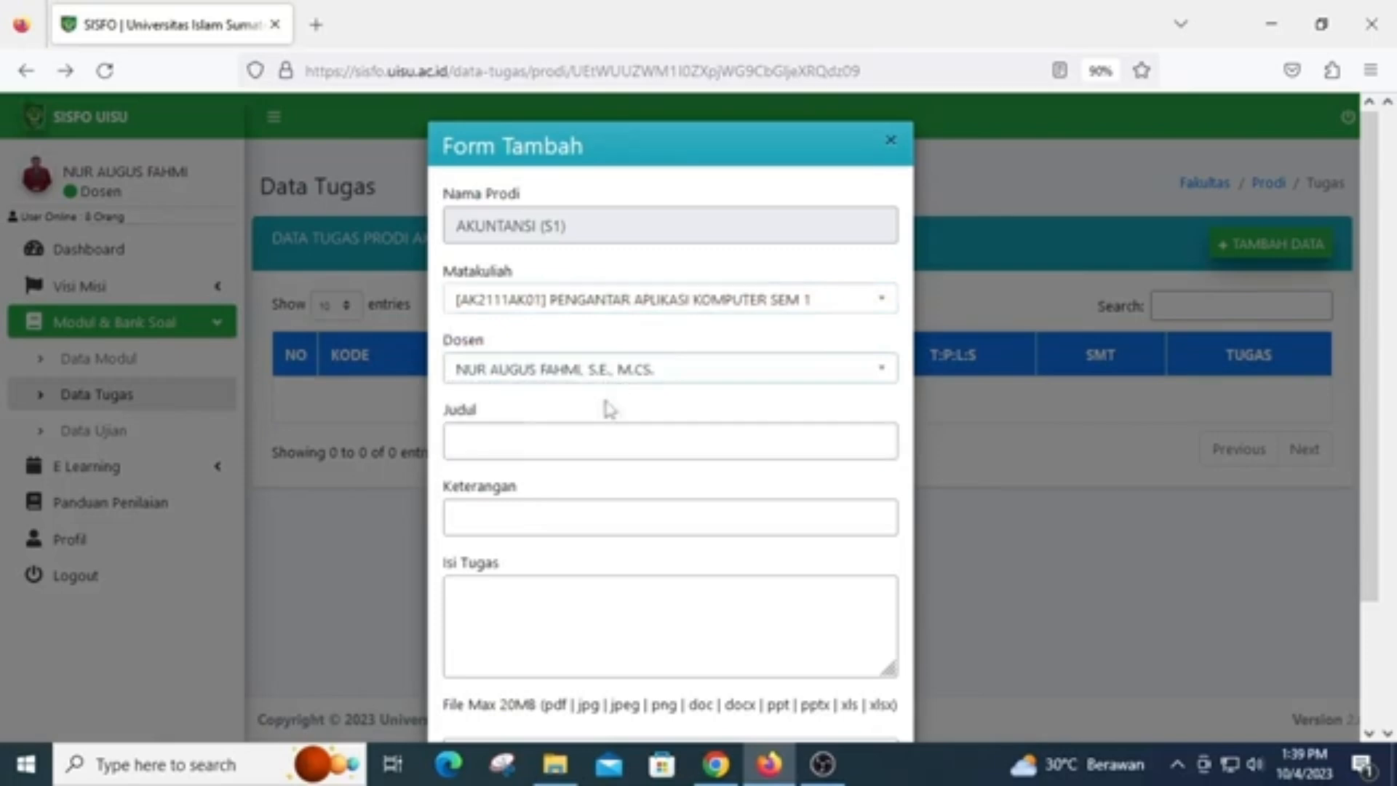
Enter "TUGAS 1" as the assignment's title (Judul)
left_click(555, 443)
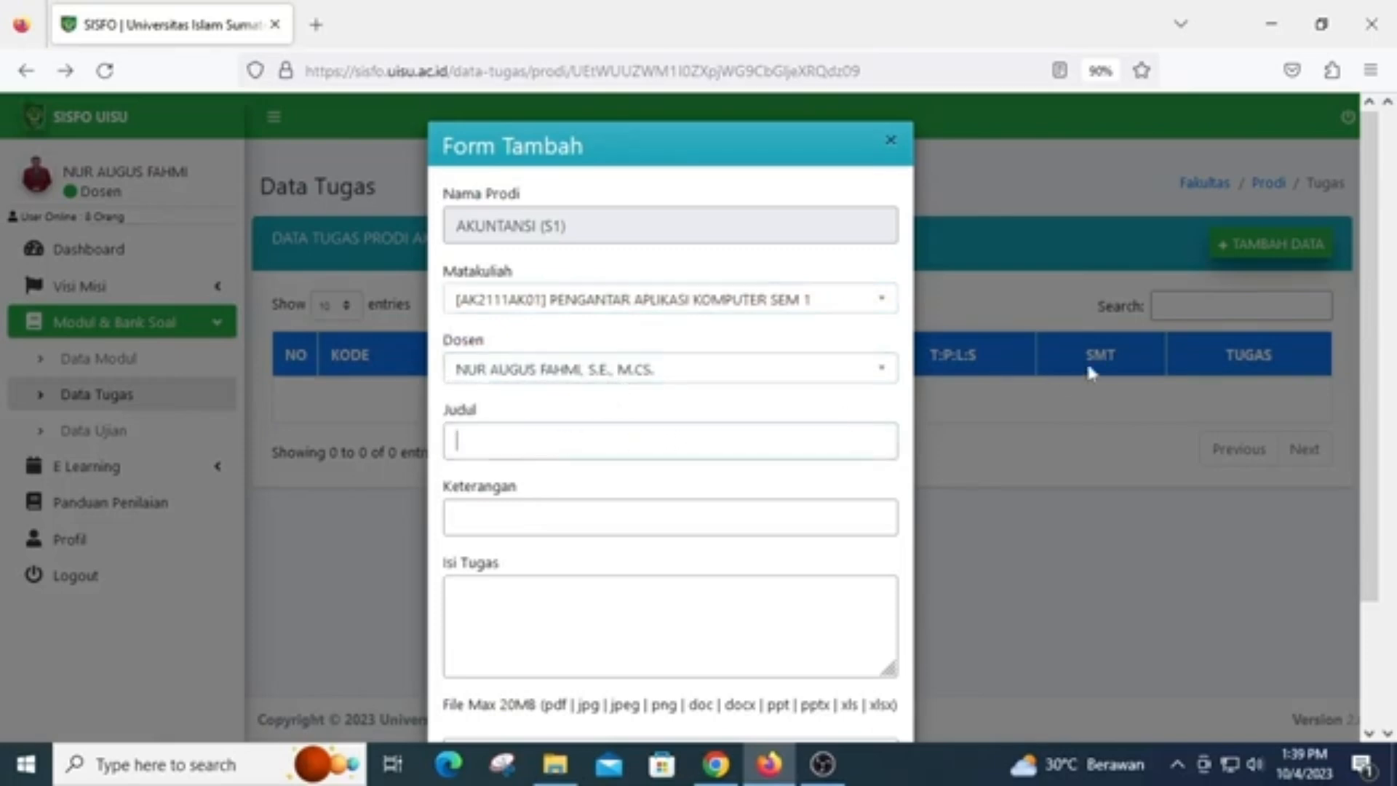
type("TUGAS 1")
Fill in the assignment's description (Keterangan) with "PEMBUATAN GRAFIK DI MS WORD"
left_click(579, 518)
type("DIP")
key("BackSpace")
key("BackSpace")
key("BackSpace")
type("PEM")
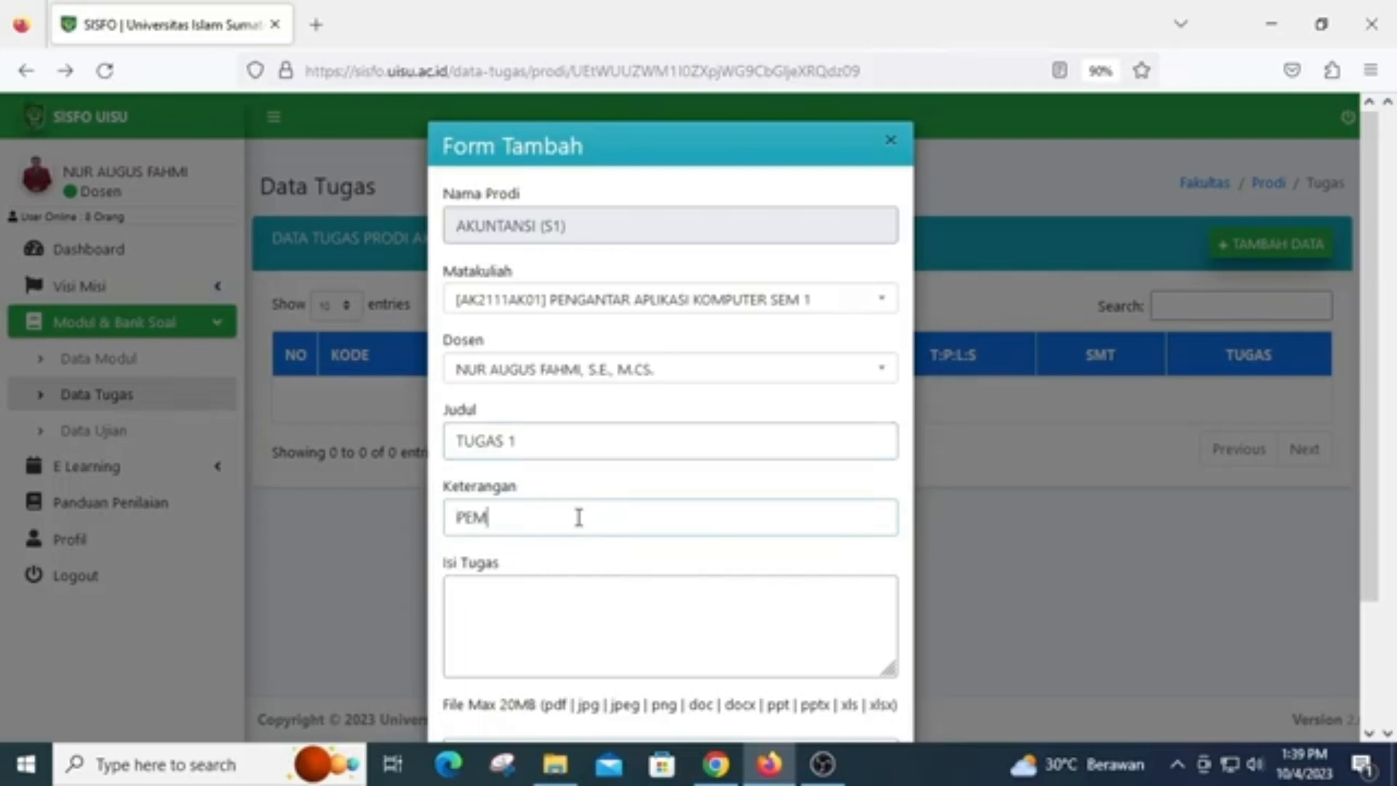
type("BUATAN GRAF")
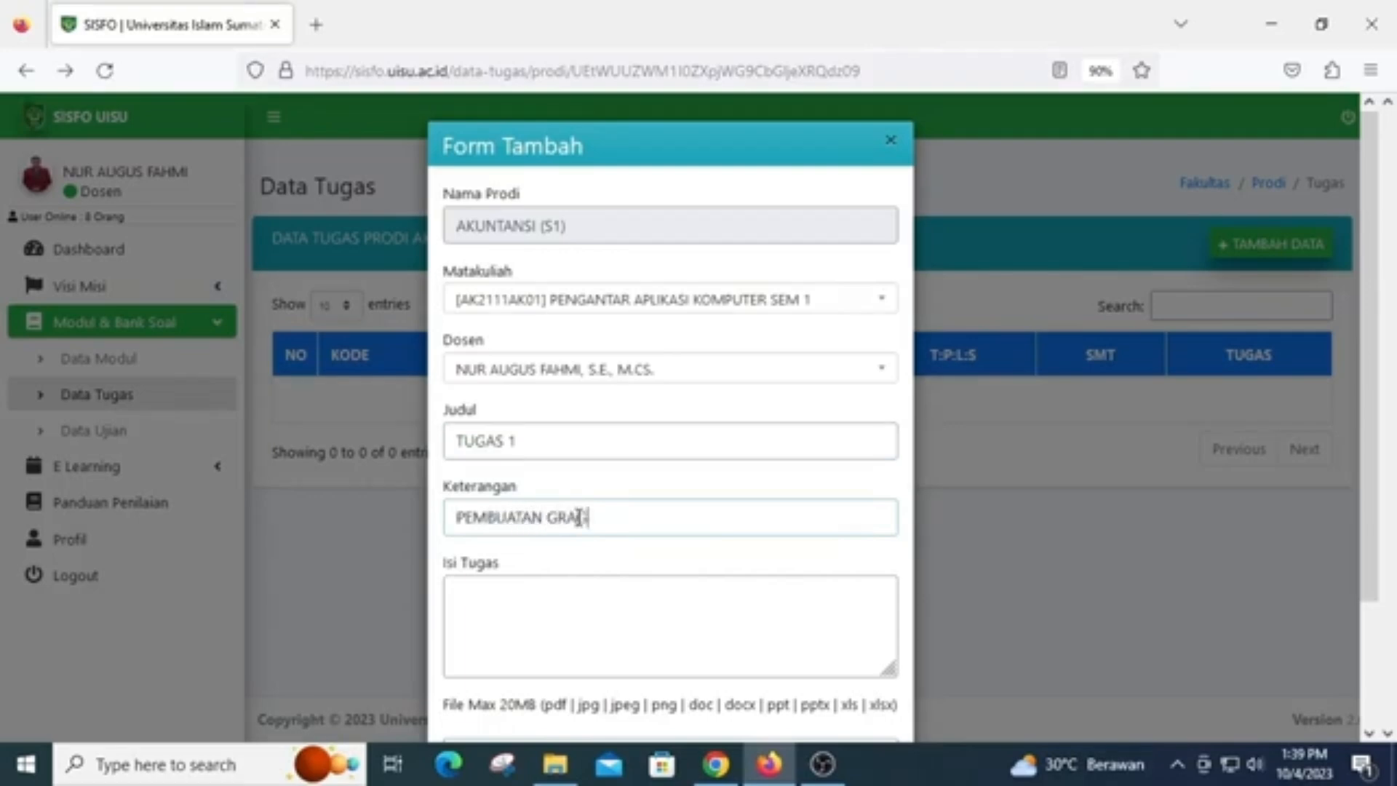
type("IK DI MS WO")
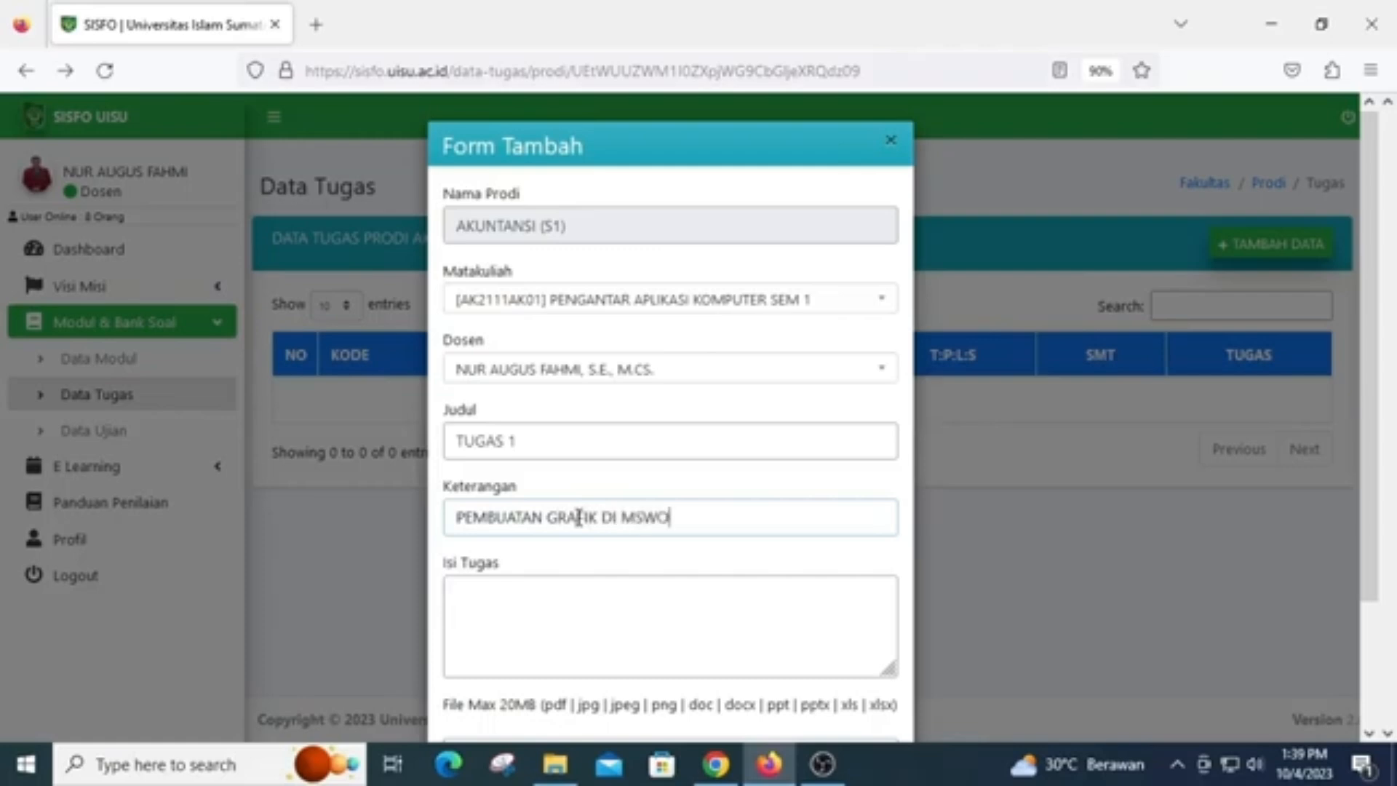
key("BackSpace")
key("BackSpace")
type("WORD")
Write "KERJAKAN DI WORD KEMUDIAN UPLOAD FILE DOKUMENNYA" as the assignment's content (Isi Tugas)
left_click(592, 603)
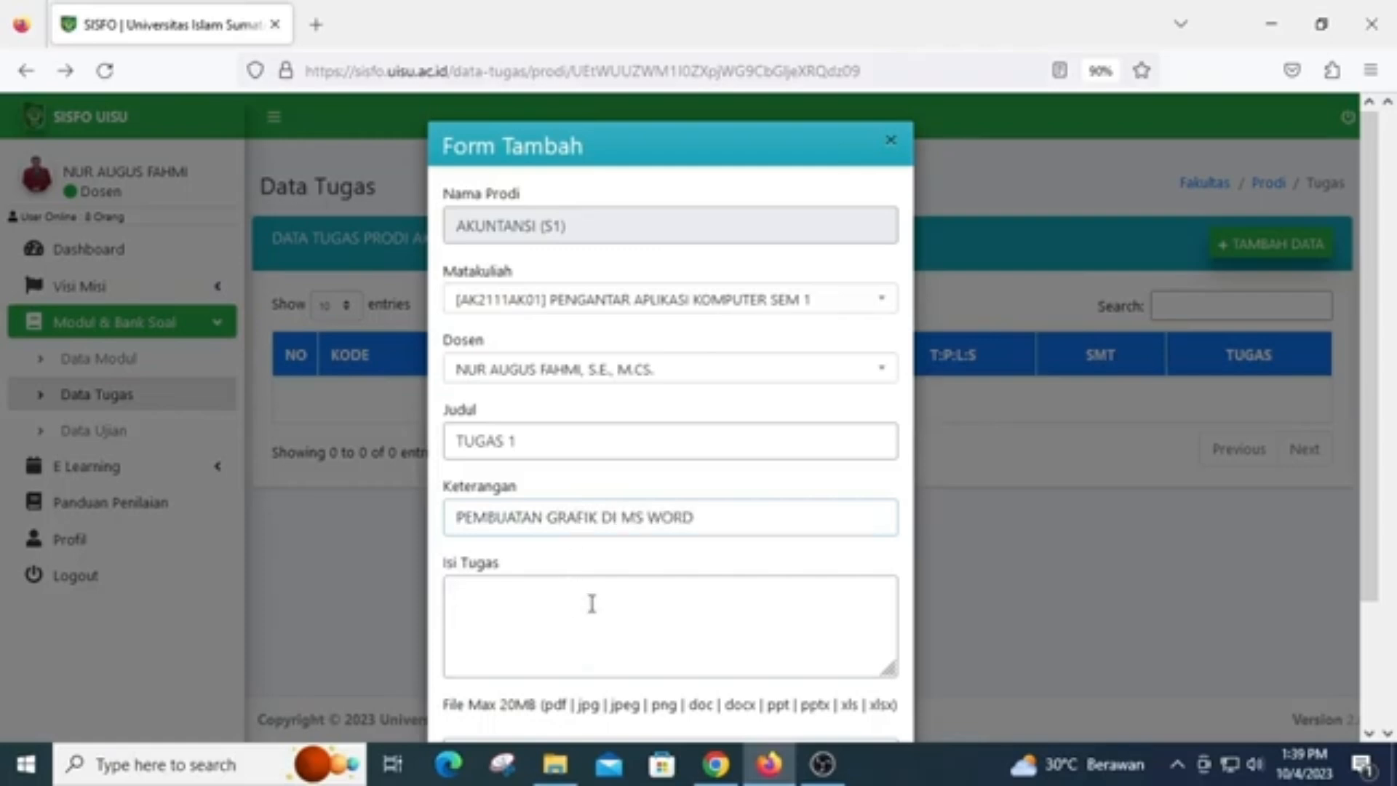
type("KERJAKAN DI ")
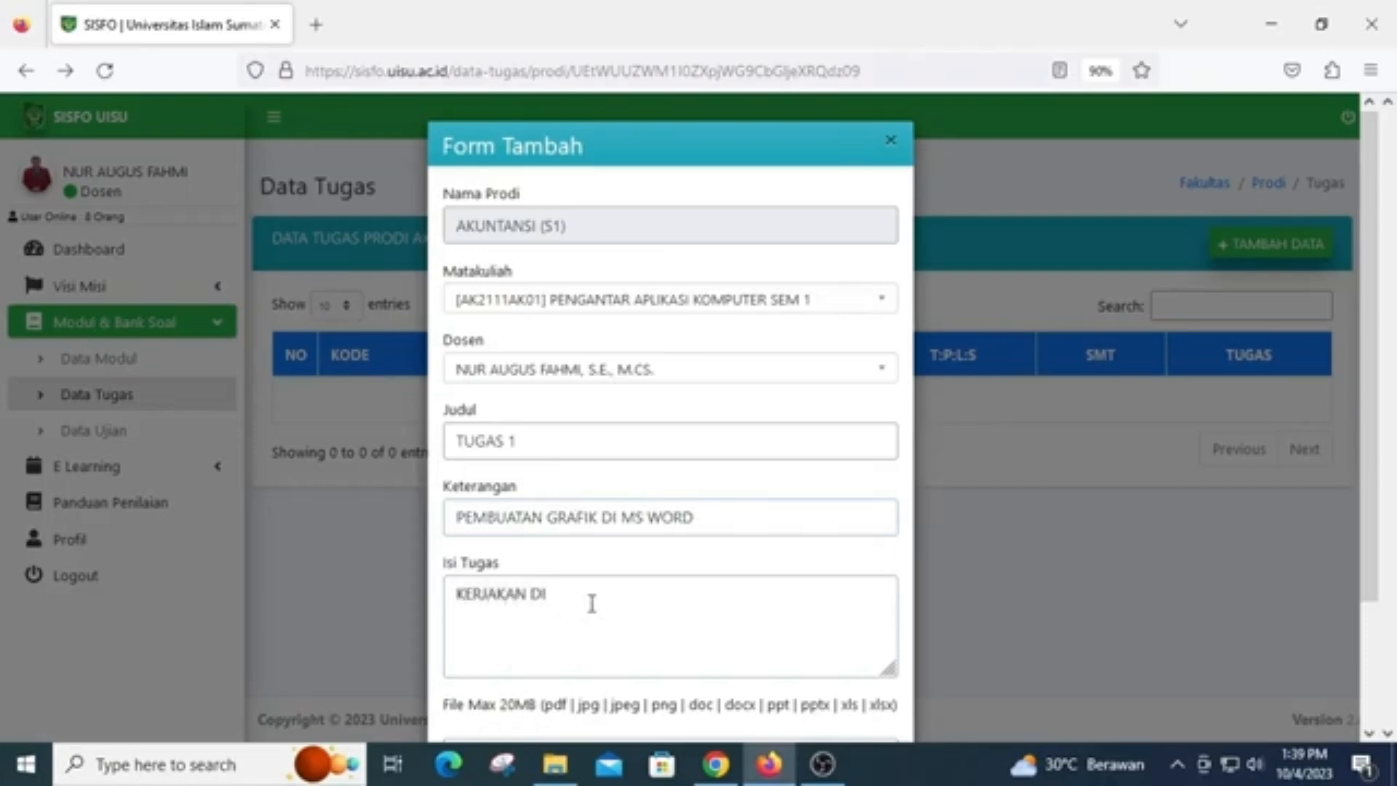
type("WORD KEMUDIAN")
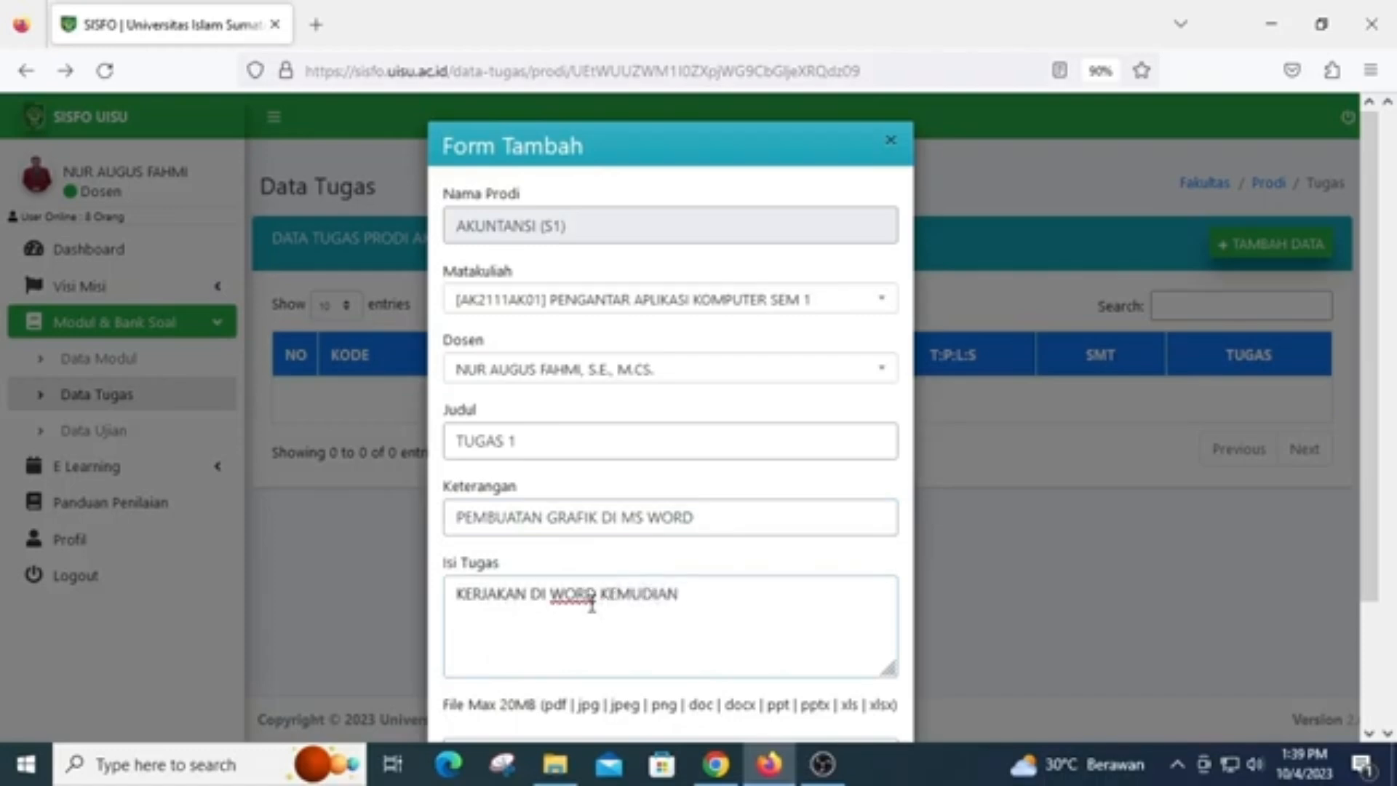
type(" UPLOAD")
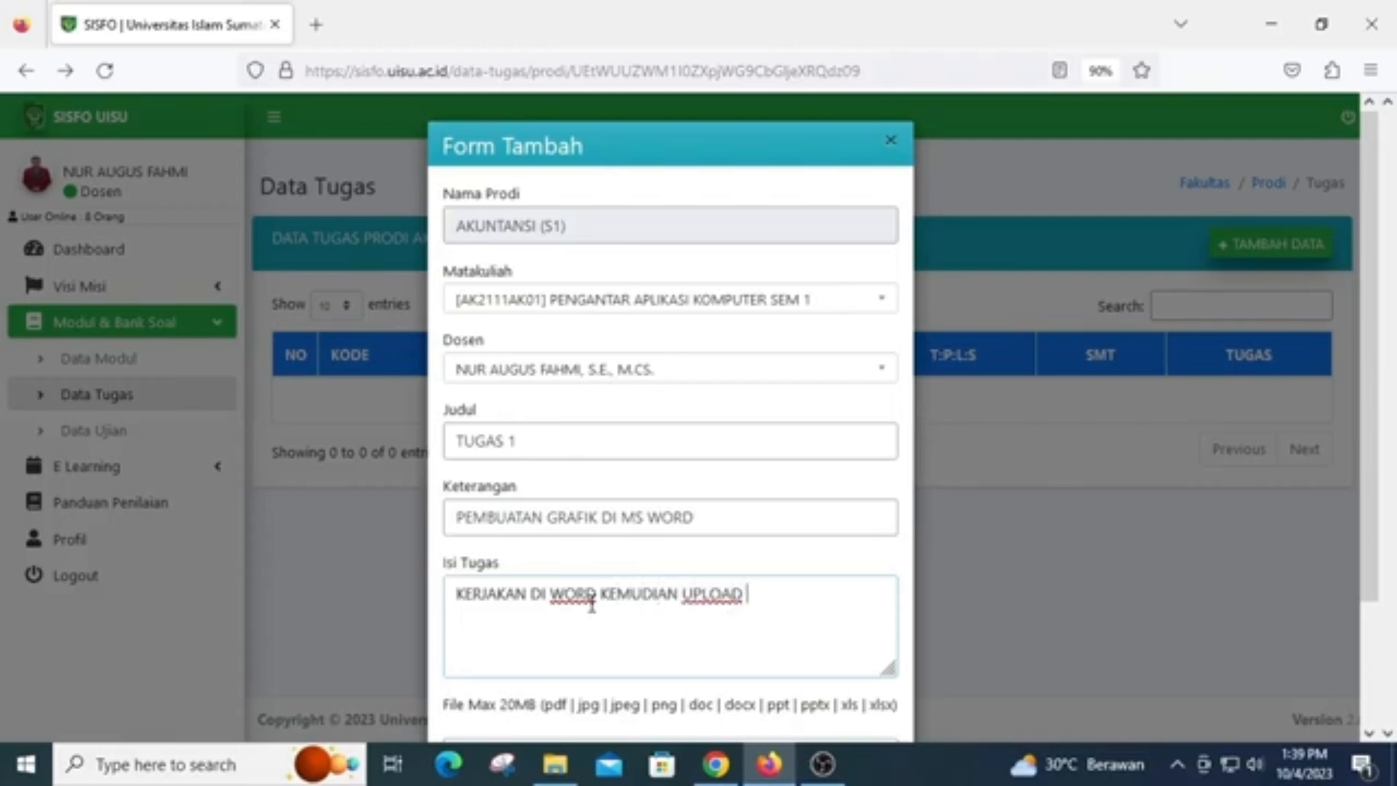
type(" WO")
key("BackSpace")
key("BackSpace")
key("BackSpace")
type("DOKUMEN")
type("FILE DOKUMEN")
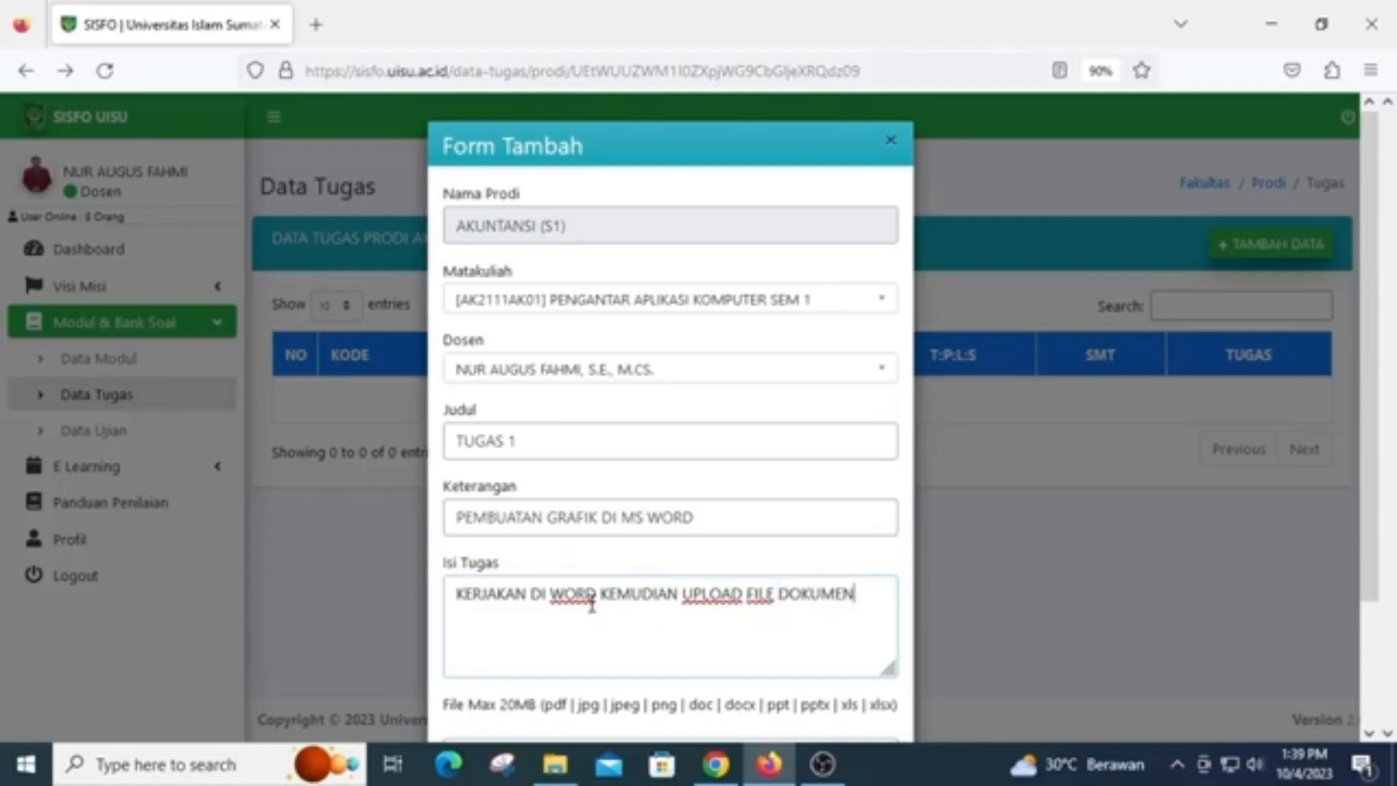
type("NYA")
Attach the PDF "TUGAS 1. GRAFIK PENJUALAN" from the Documents folder and save the assignment record
scroll(591, 604, "down", 2)
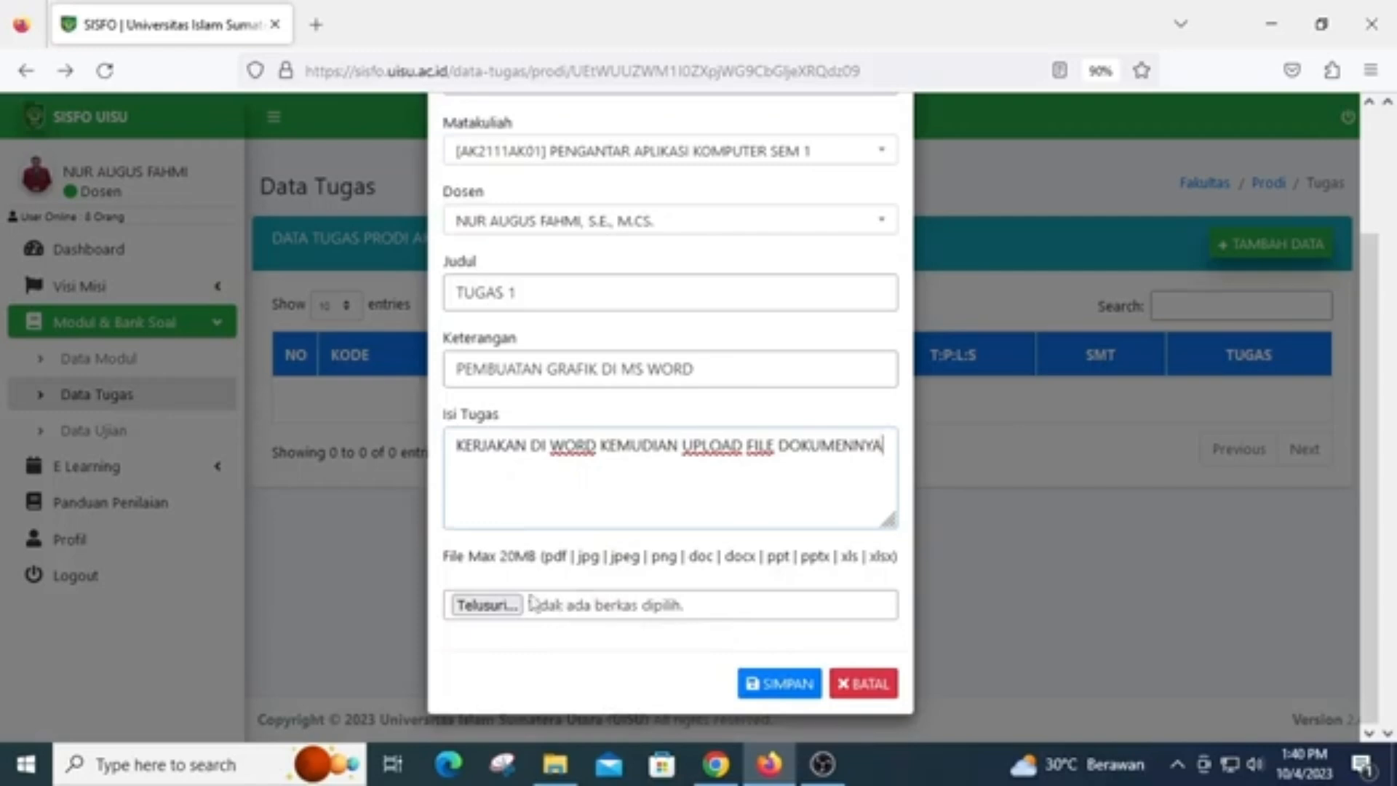
left_click(501, 604)
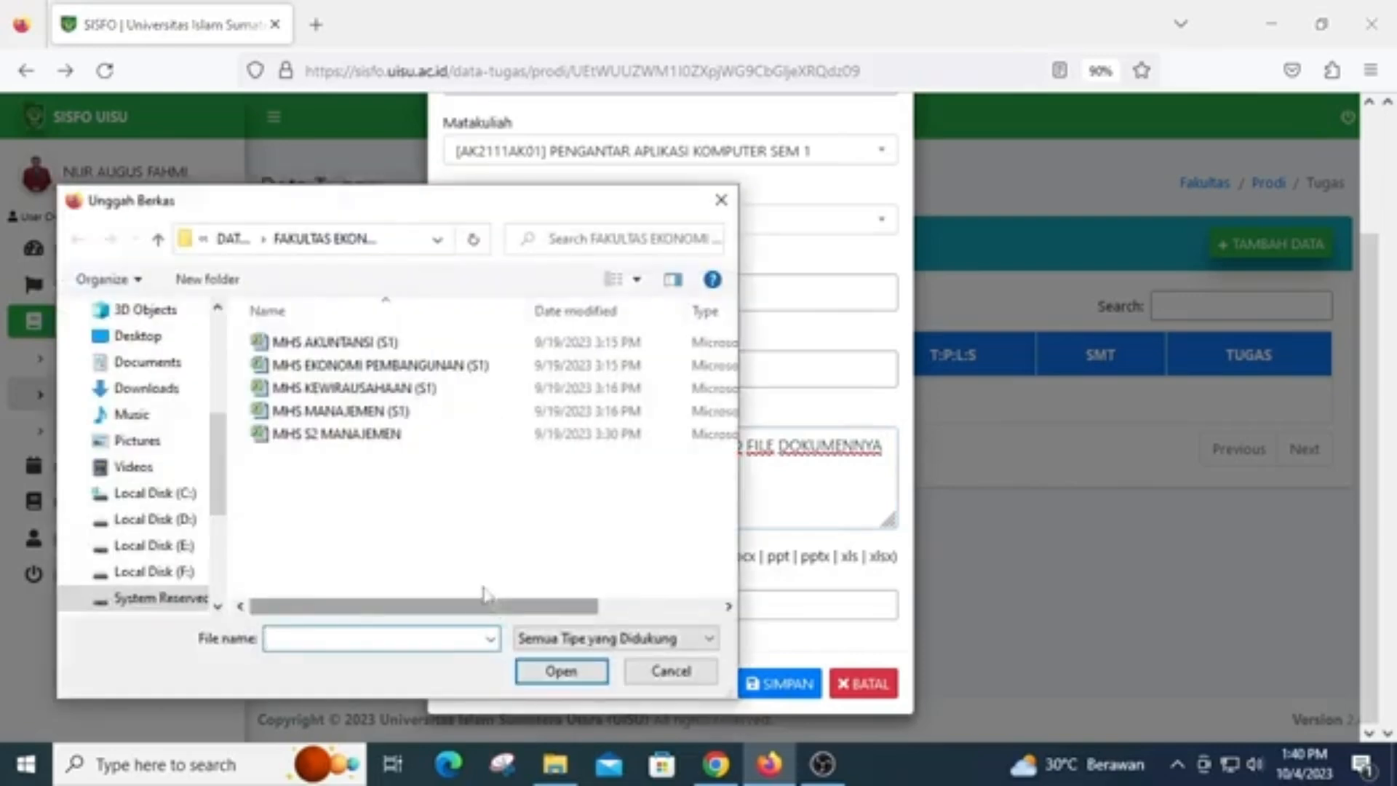
left_click(175, 364)
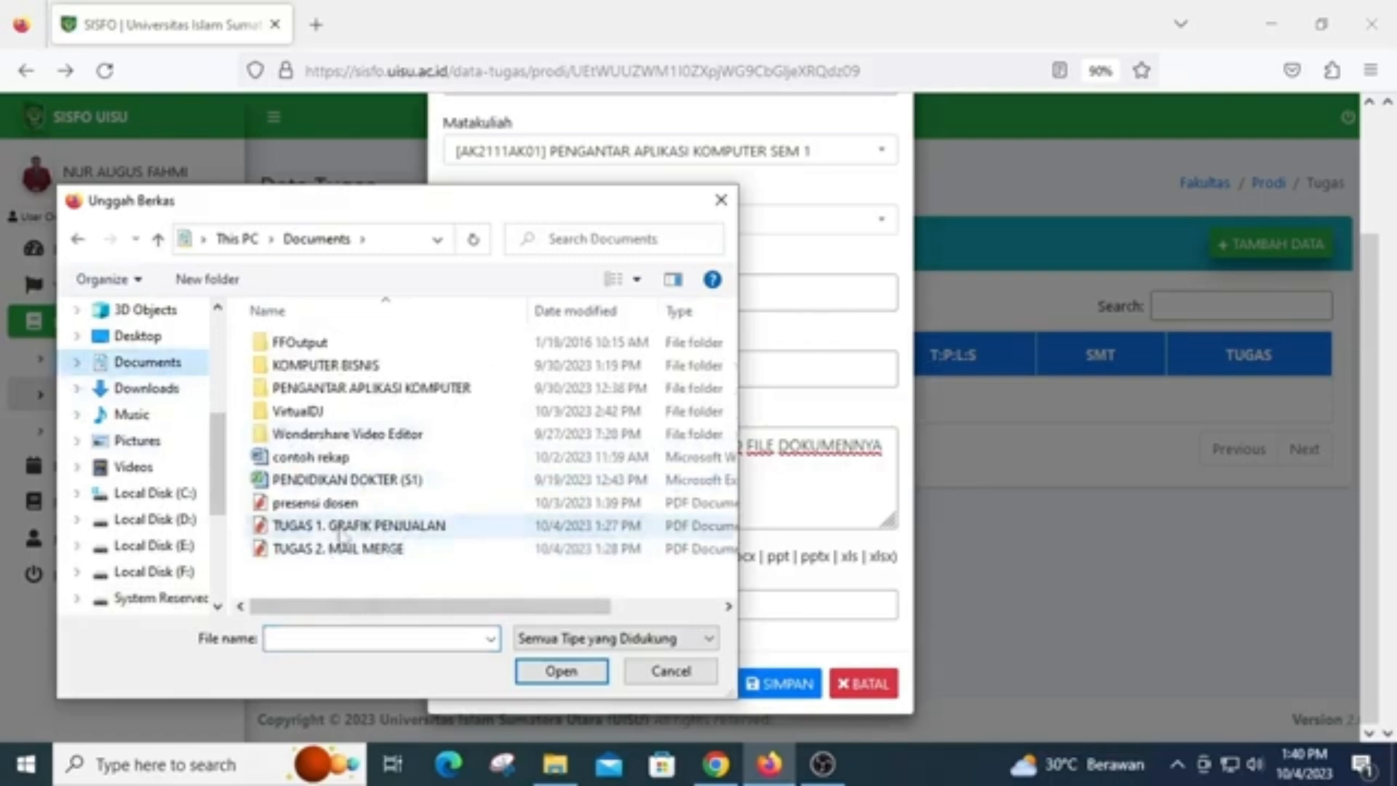
left_click(436, 525)
left_click(561, 670)
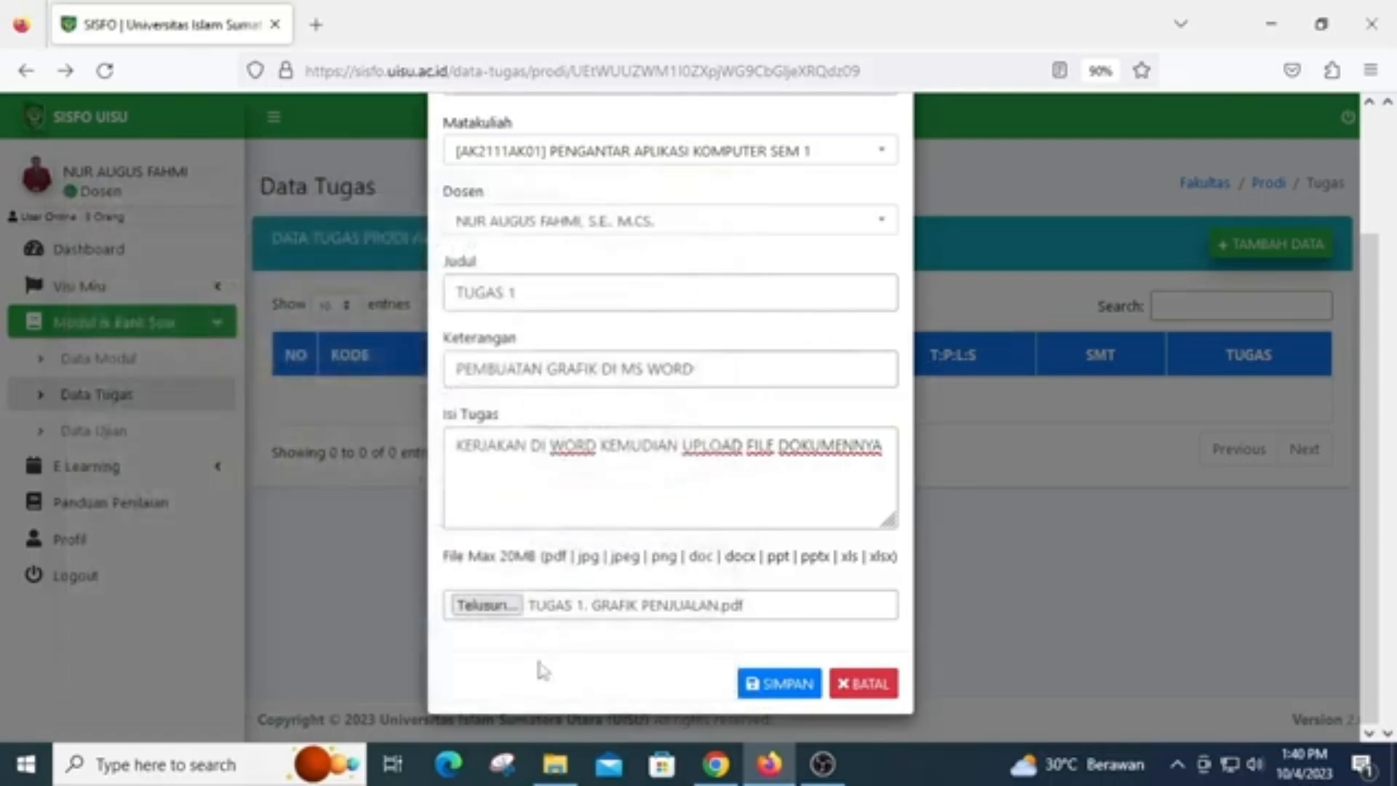
left_click(772, 684)
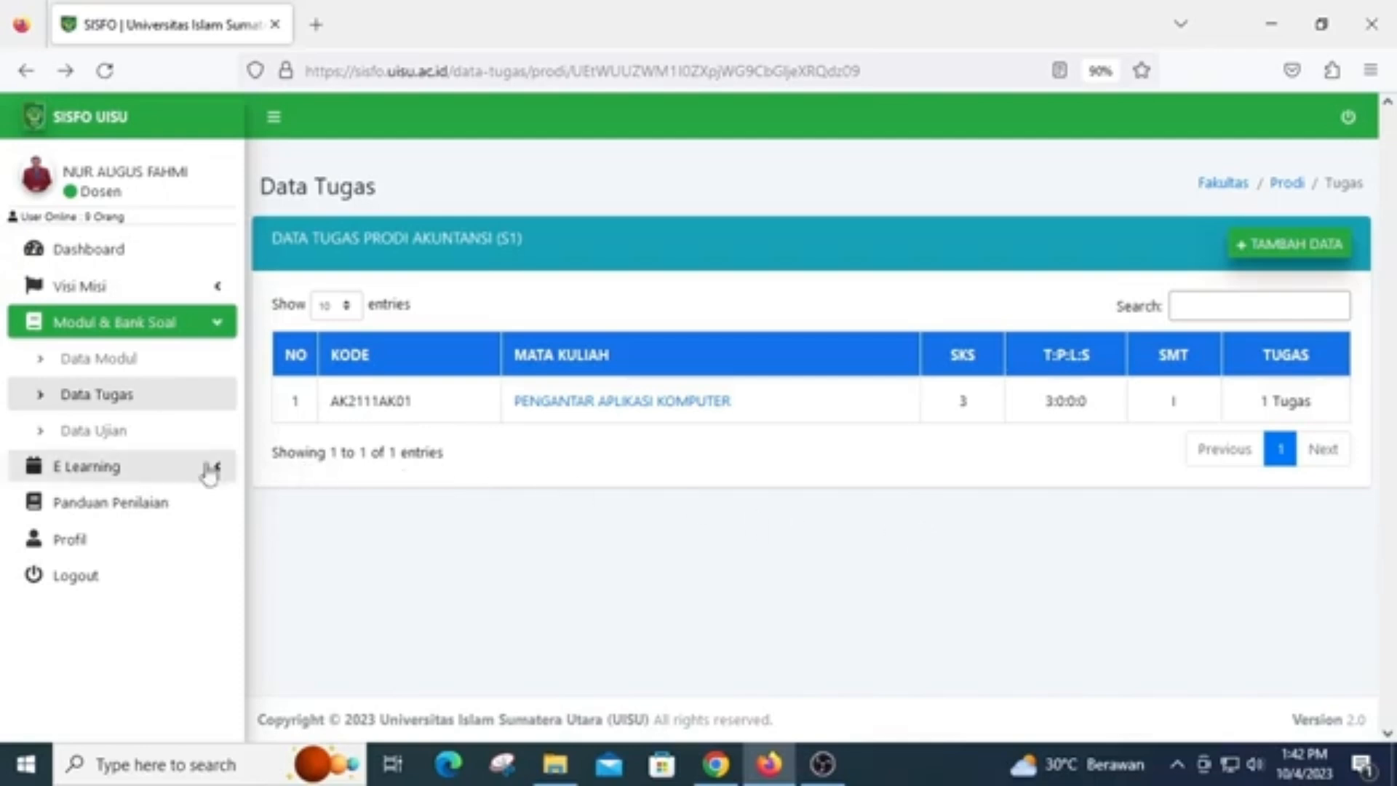
Open the E Learning schedule for AKUNTANSI (S1) and view the PENGANTAR APLIKASI KOMPUTER details for class SEM I B PAGI
left_click(180, 473)
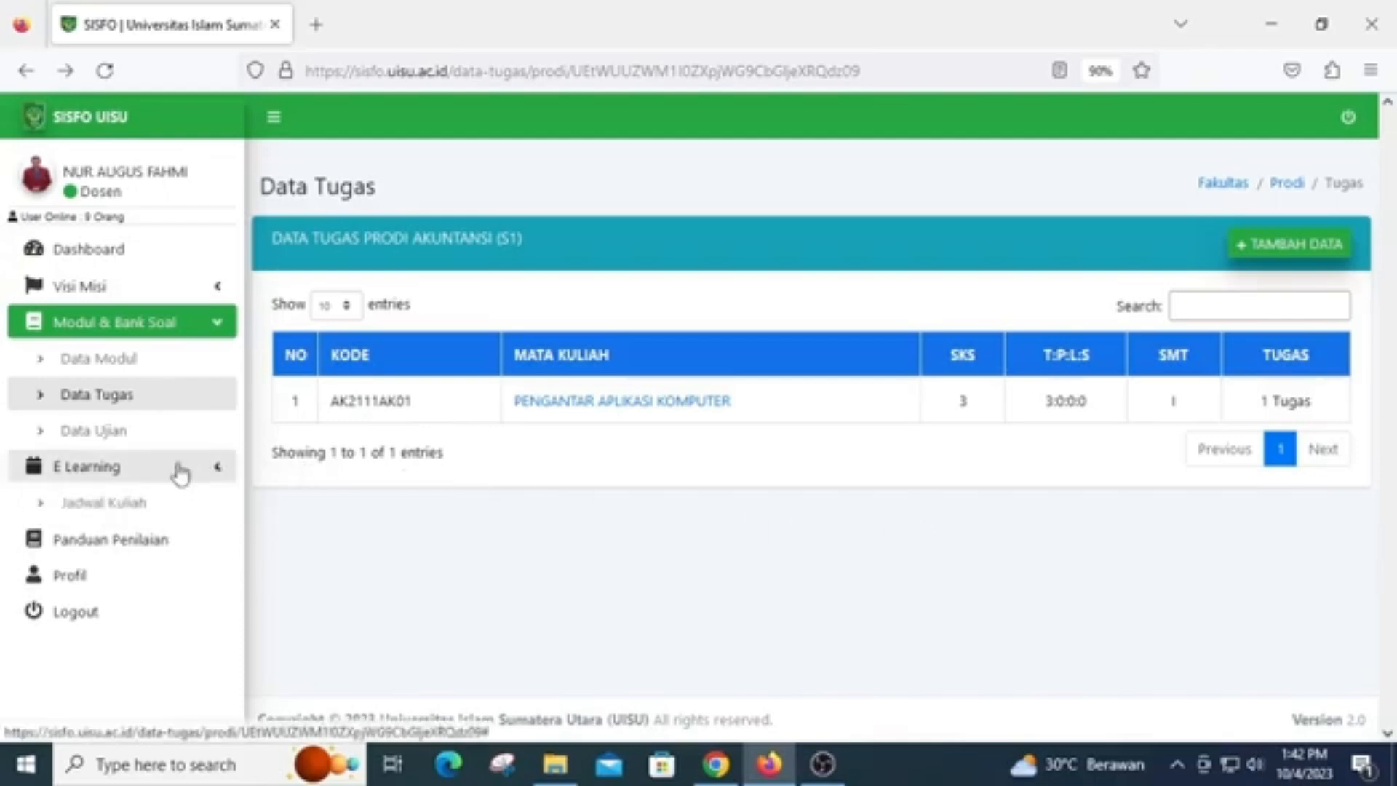
left_click(138, 504)
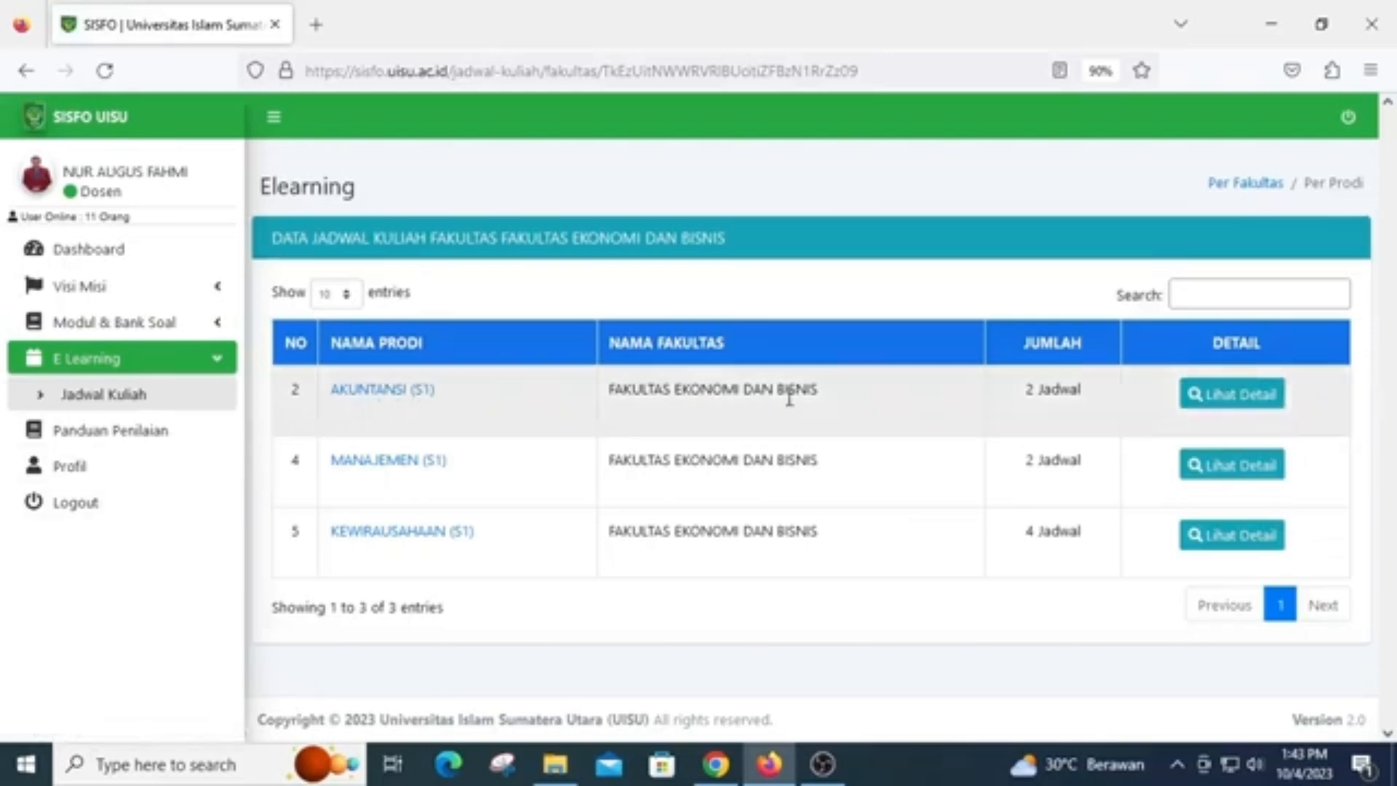
left_click(1227, 397)
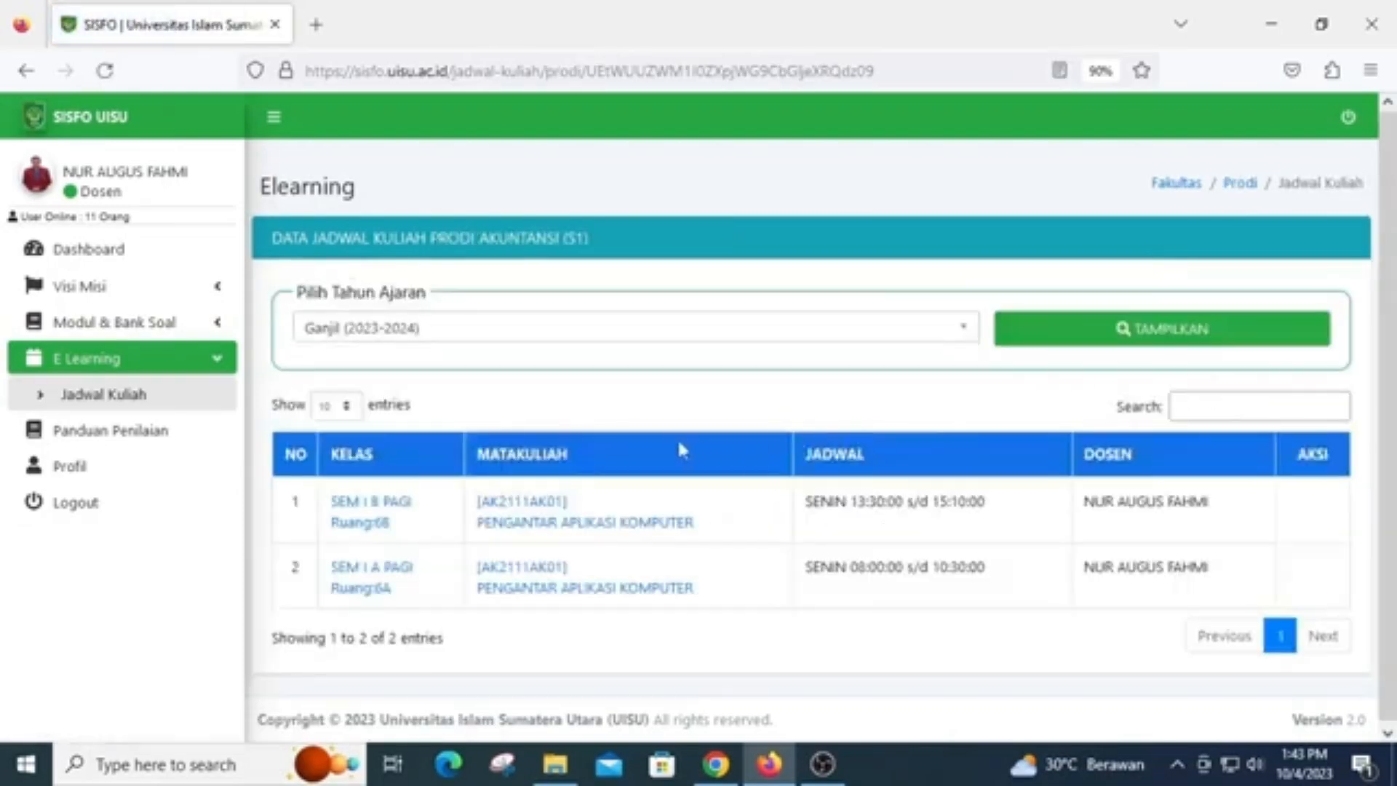
left_click(380, 518)
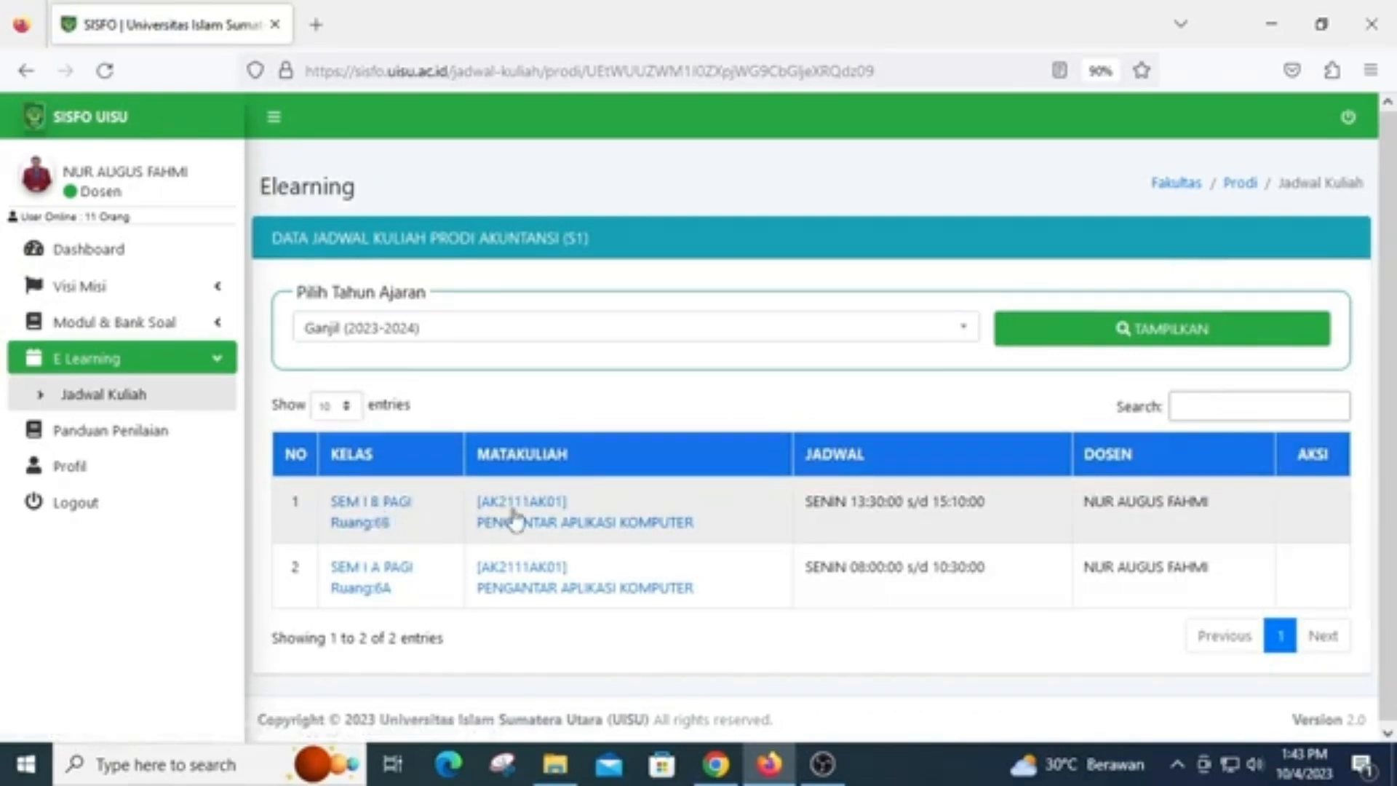
left_click(555, 526)
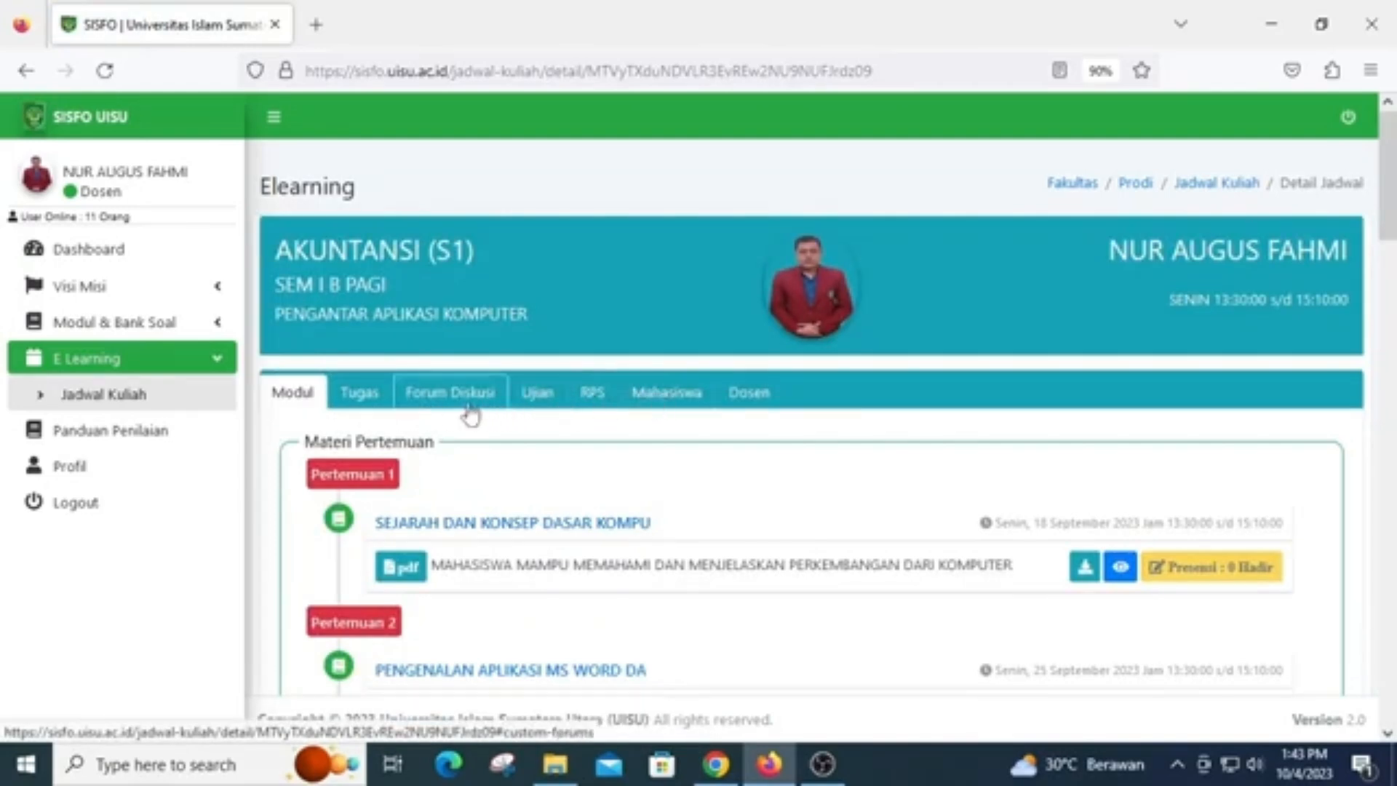
Start adding an assignment to the class and choose "[TUGAS 1] PEMBUATAN GRAFIK DI MS WORD" as its Data Tugas
left_click(361, 394)
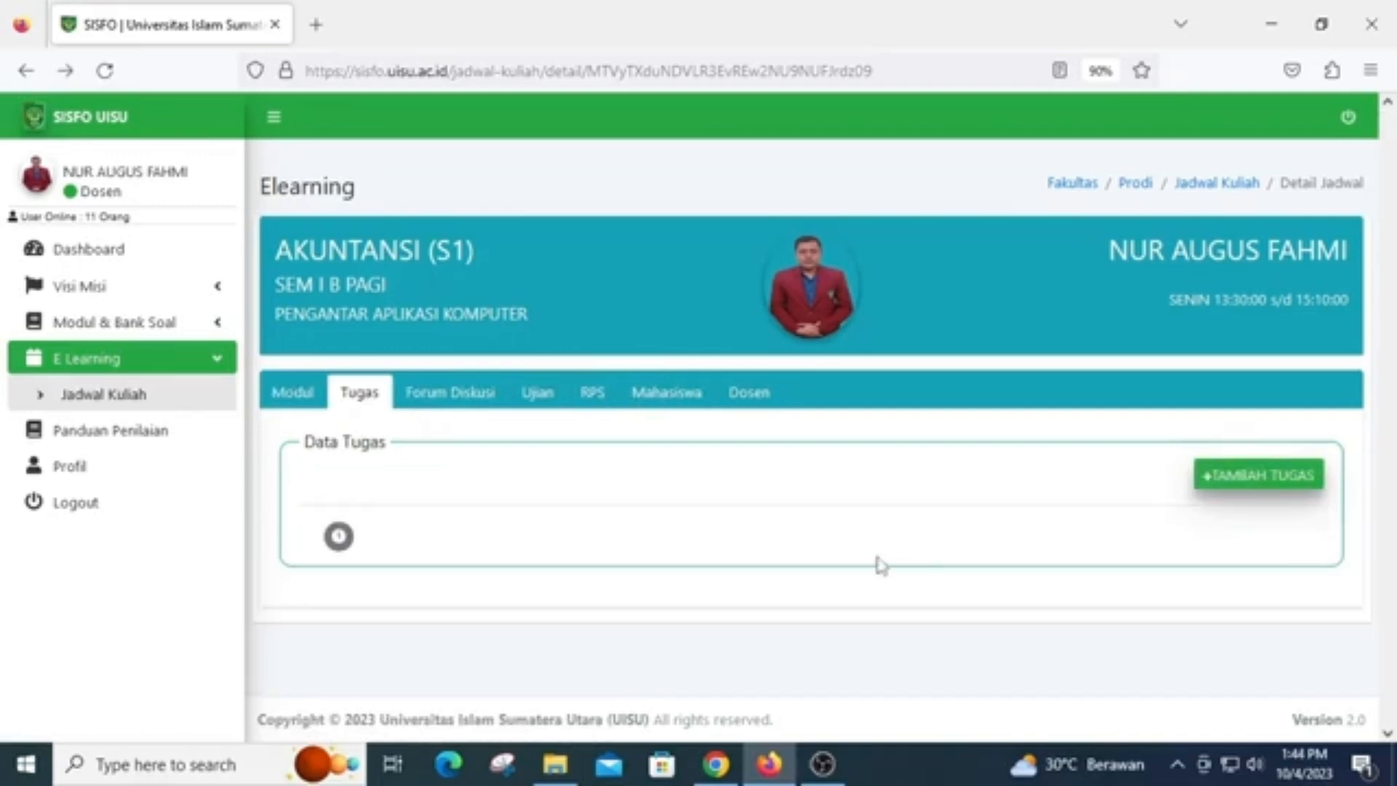
left_click(1233, 492)
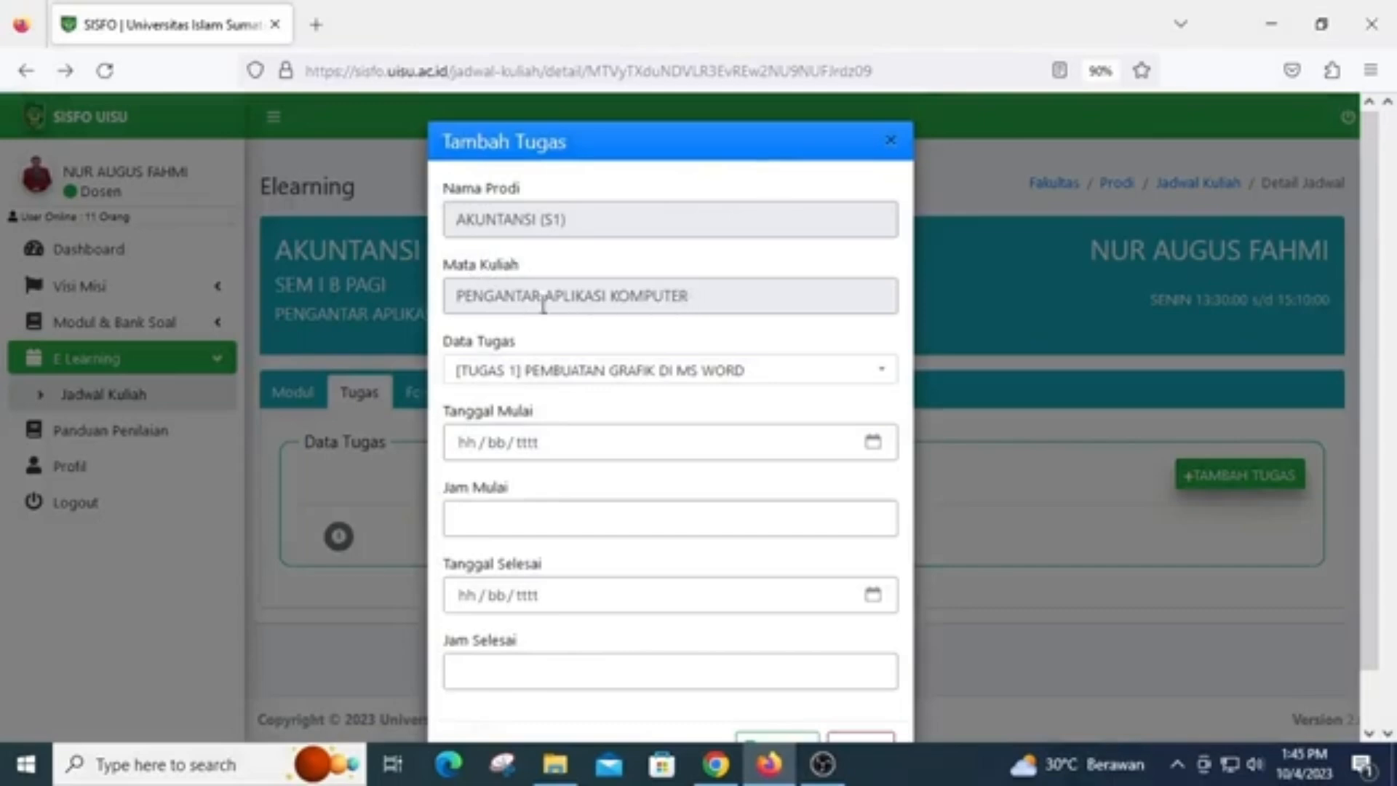
left_click(798, 379)
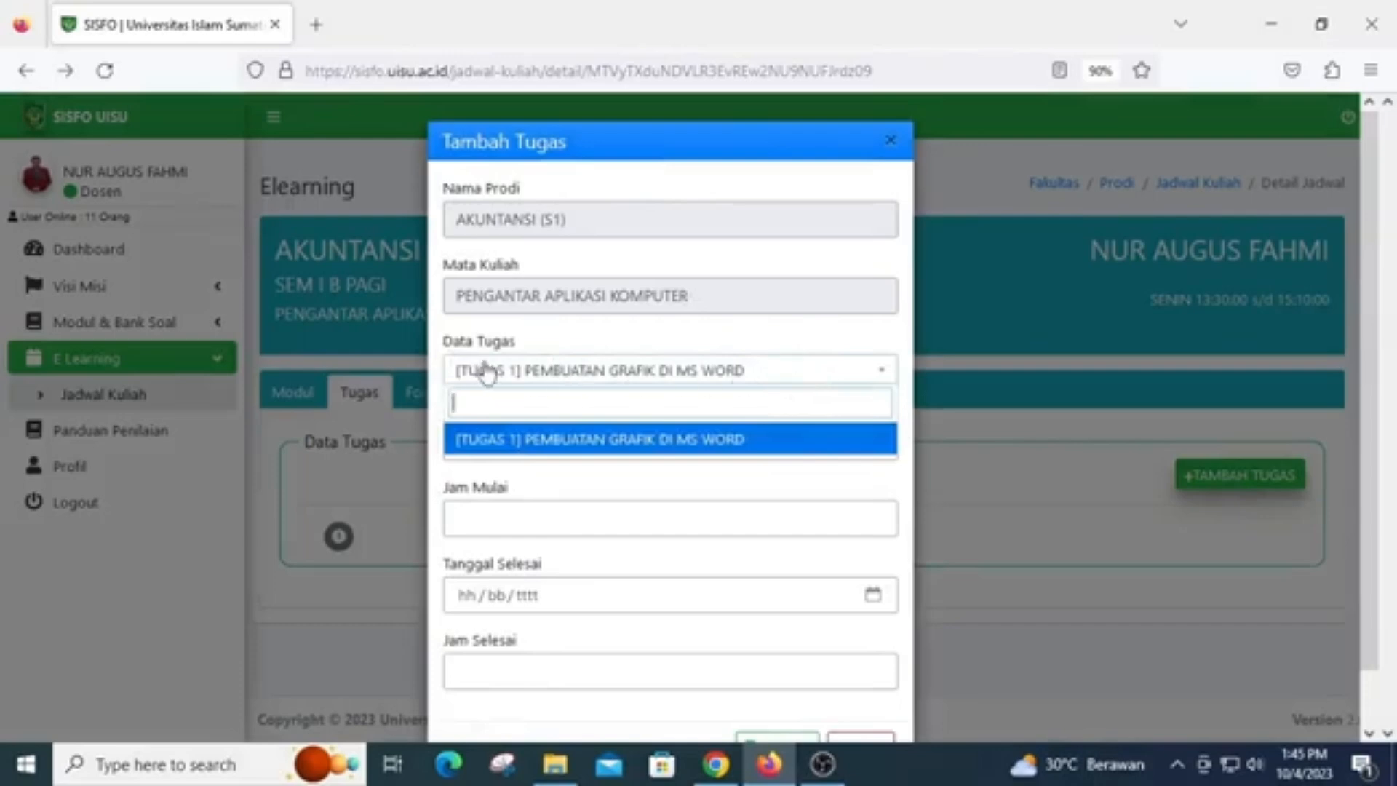
left_click(643, 444)
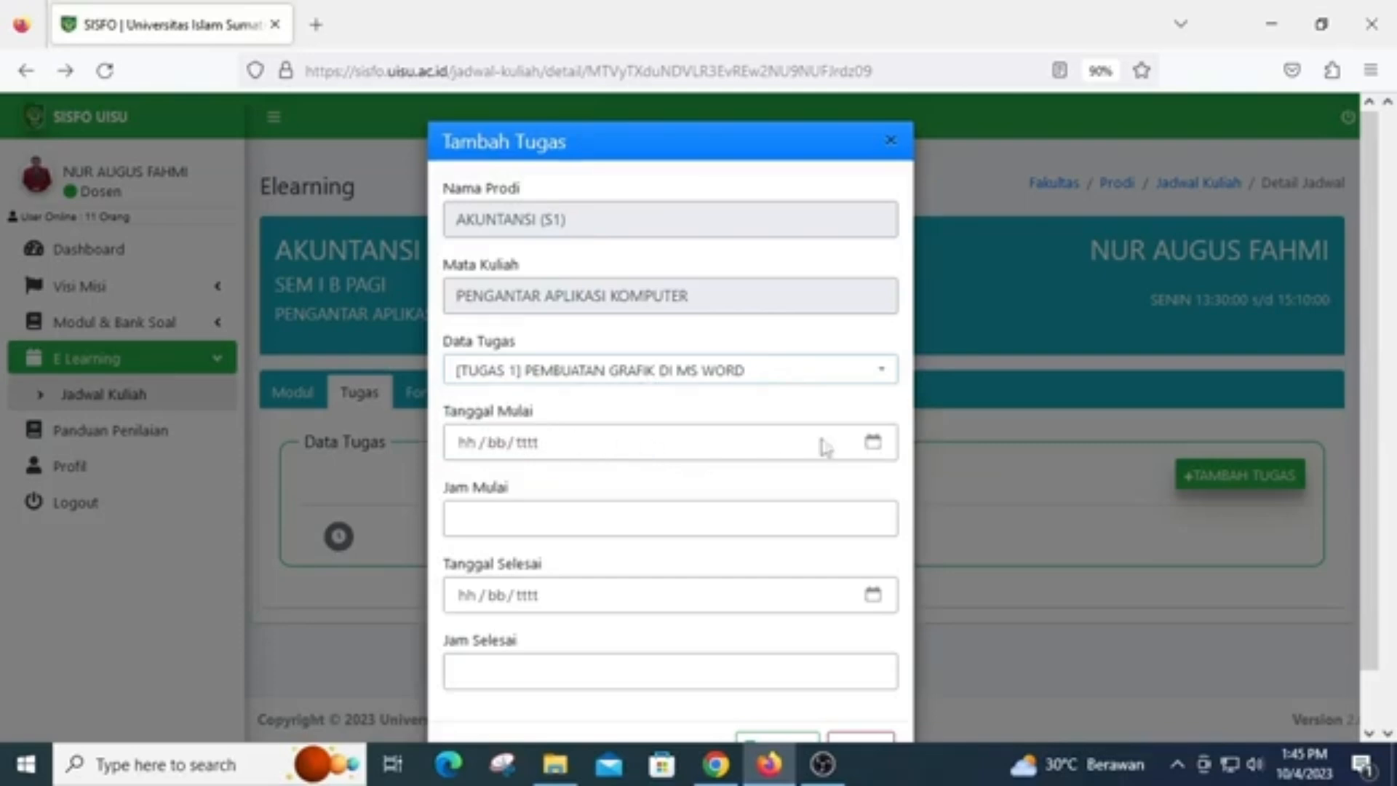
Schedule the assignment to start on 04/10/2023 at 10:00 and end on 11/10/2023 at 17:00, and save it
left_click(875, 442)
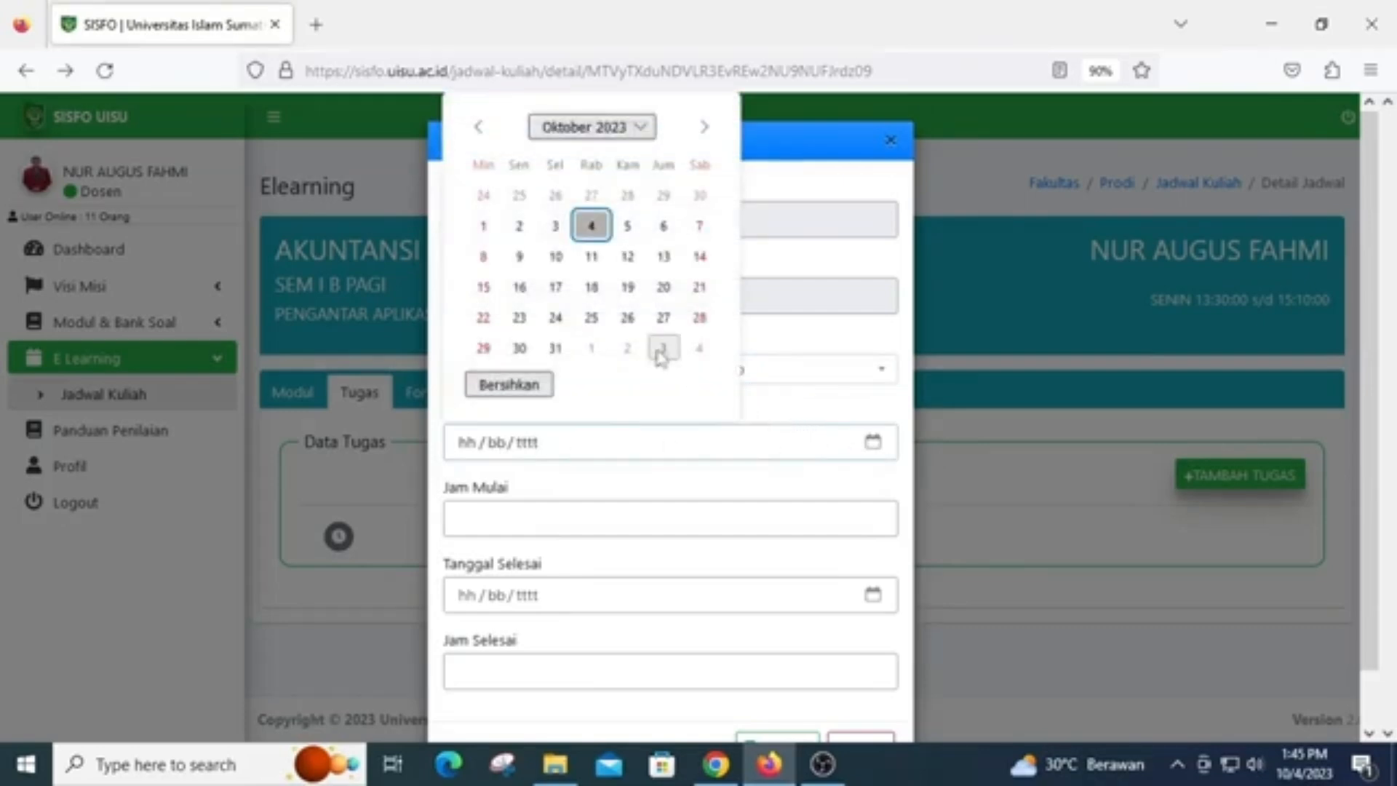
left_click(593, 227)
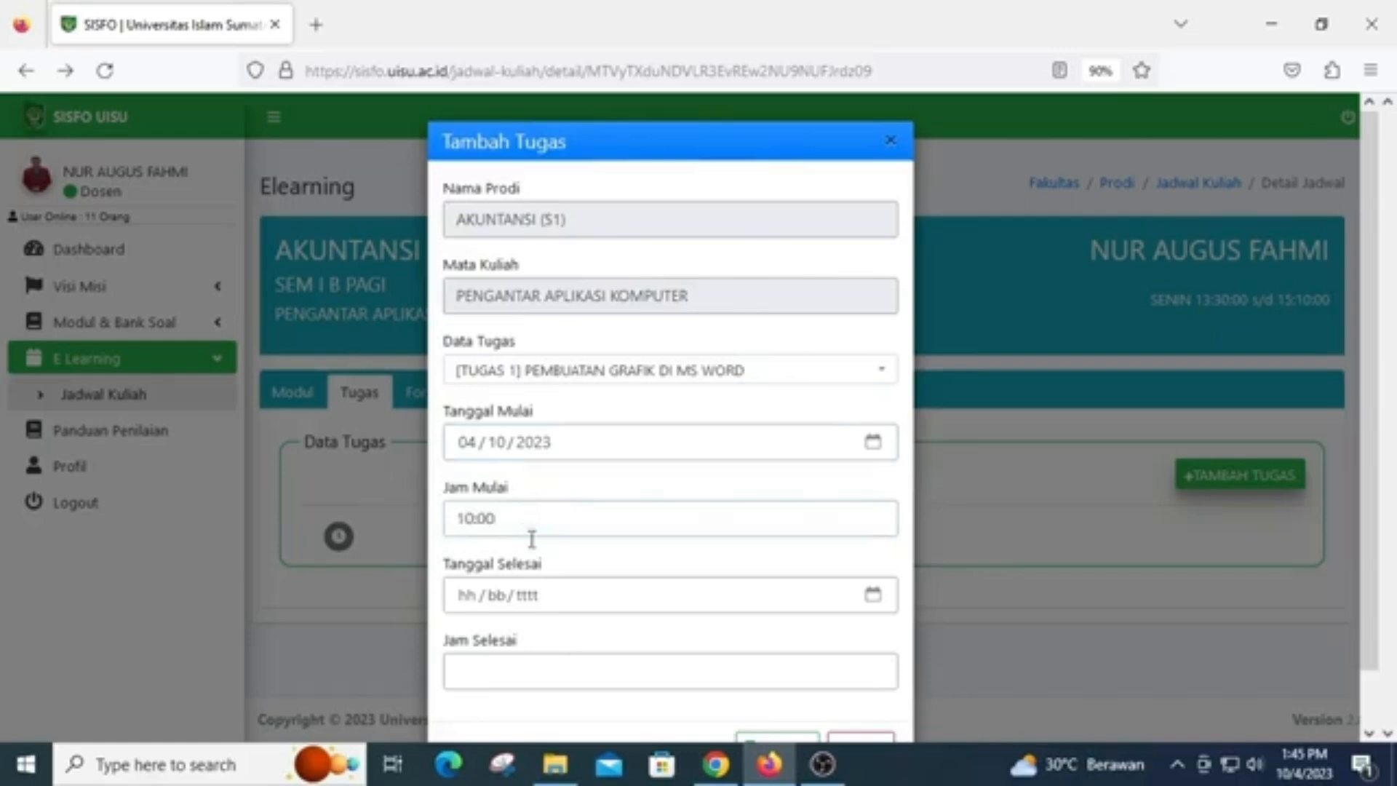
left_click(873, 595)
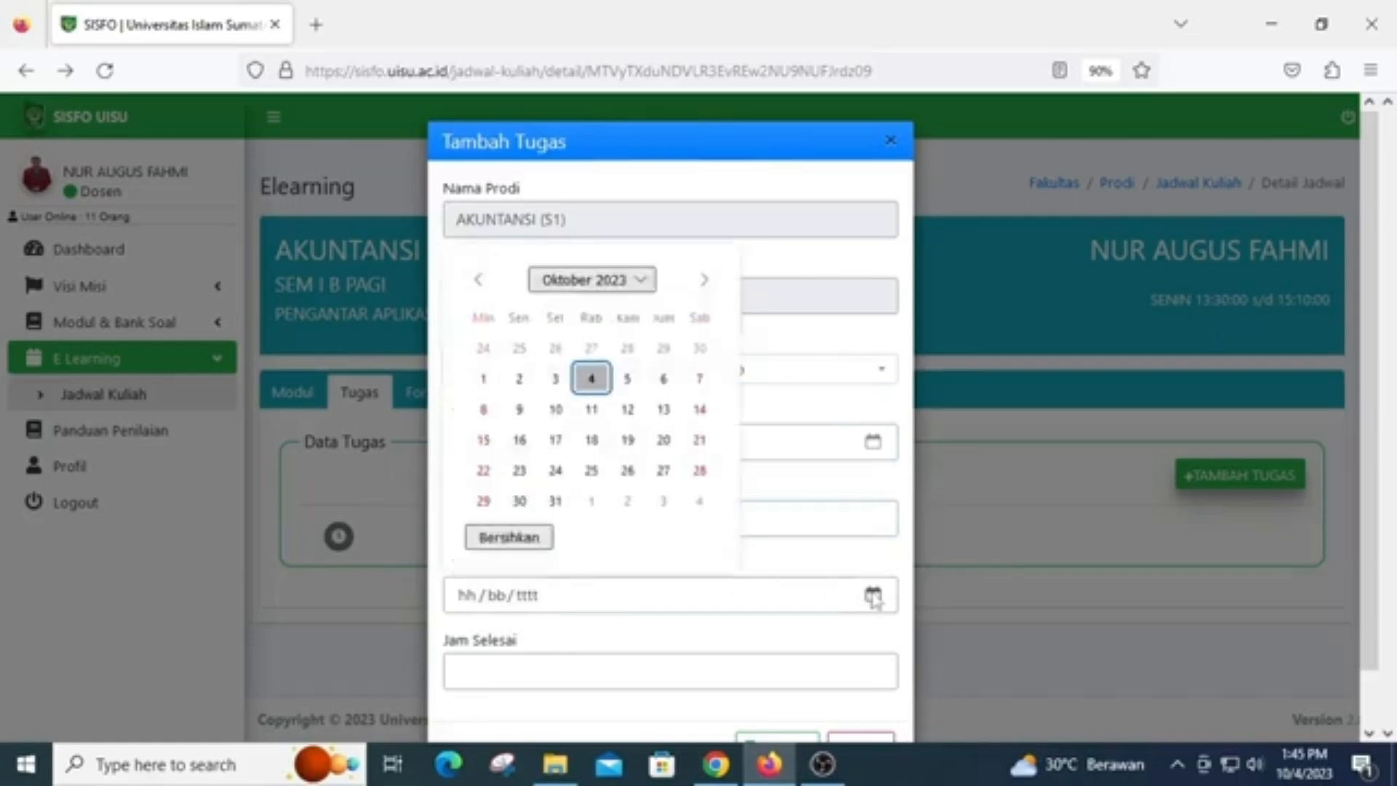
left_click(591, 410)
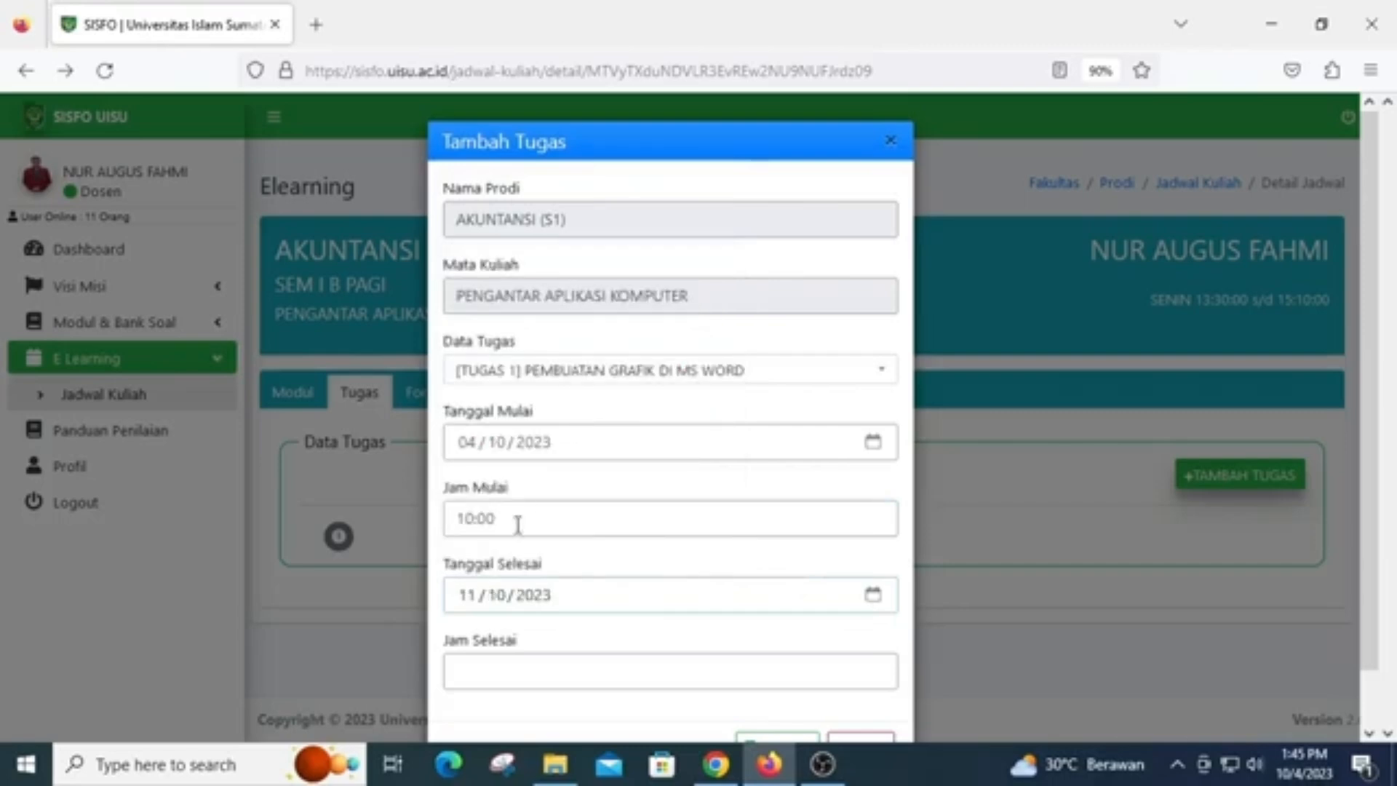
left_click(533, 663)
type("17:00")
scroll(608, 618, "down", 2)
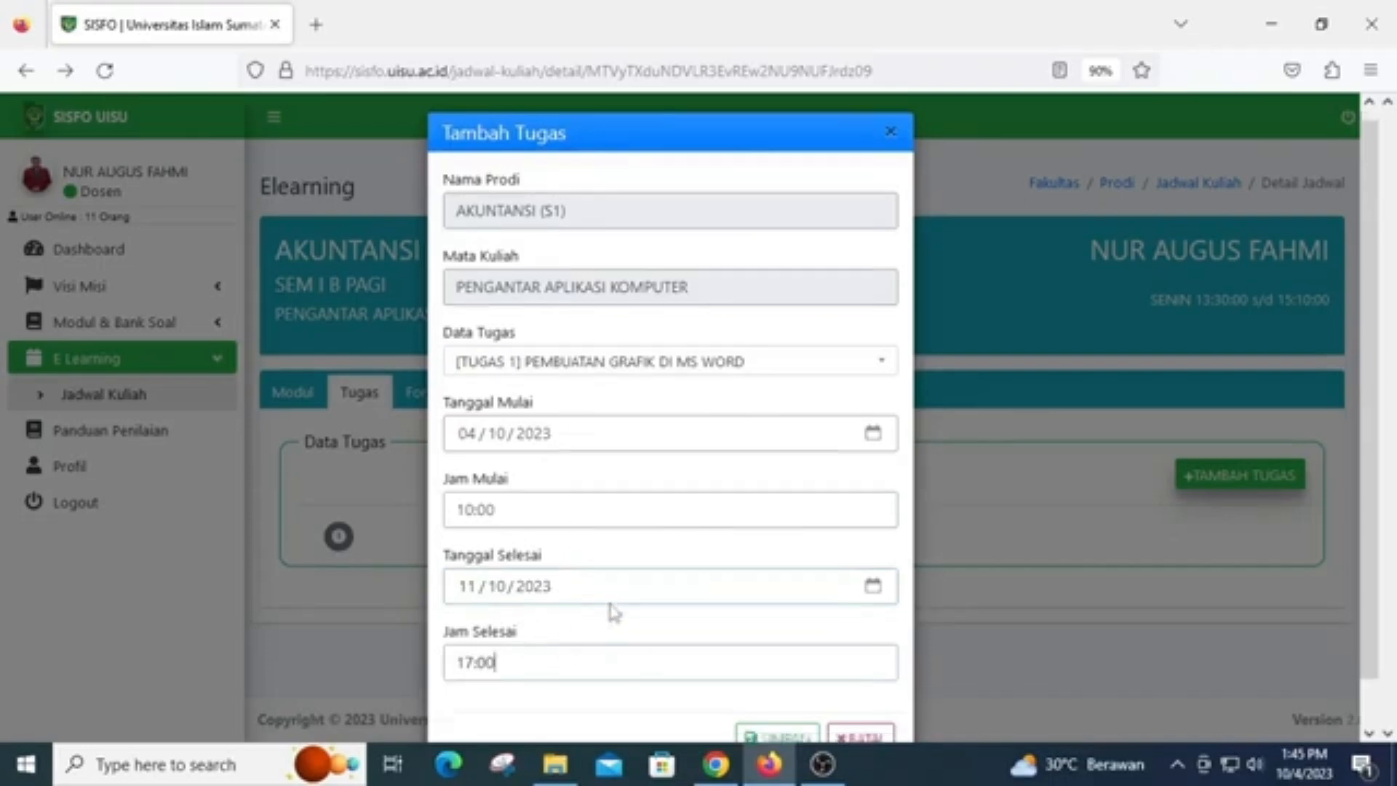
left_click(771, 691)
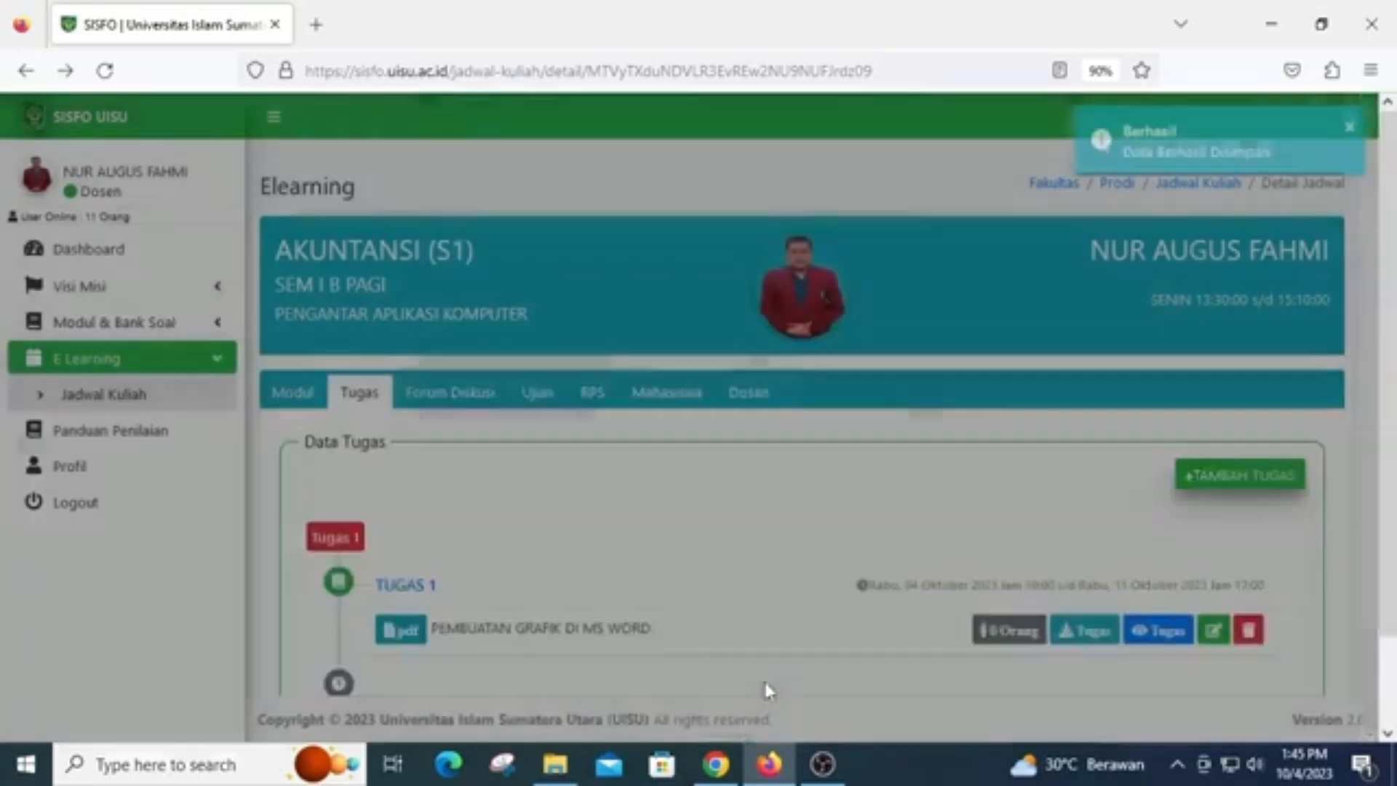
Open the scheduled TUGAS 1 for editing, review its dates and times, and cancel without saving
scroll(769, 691, "down", 3)
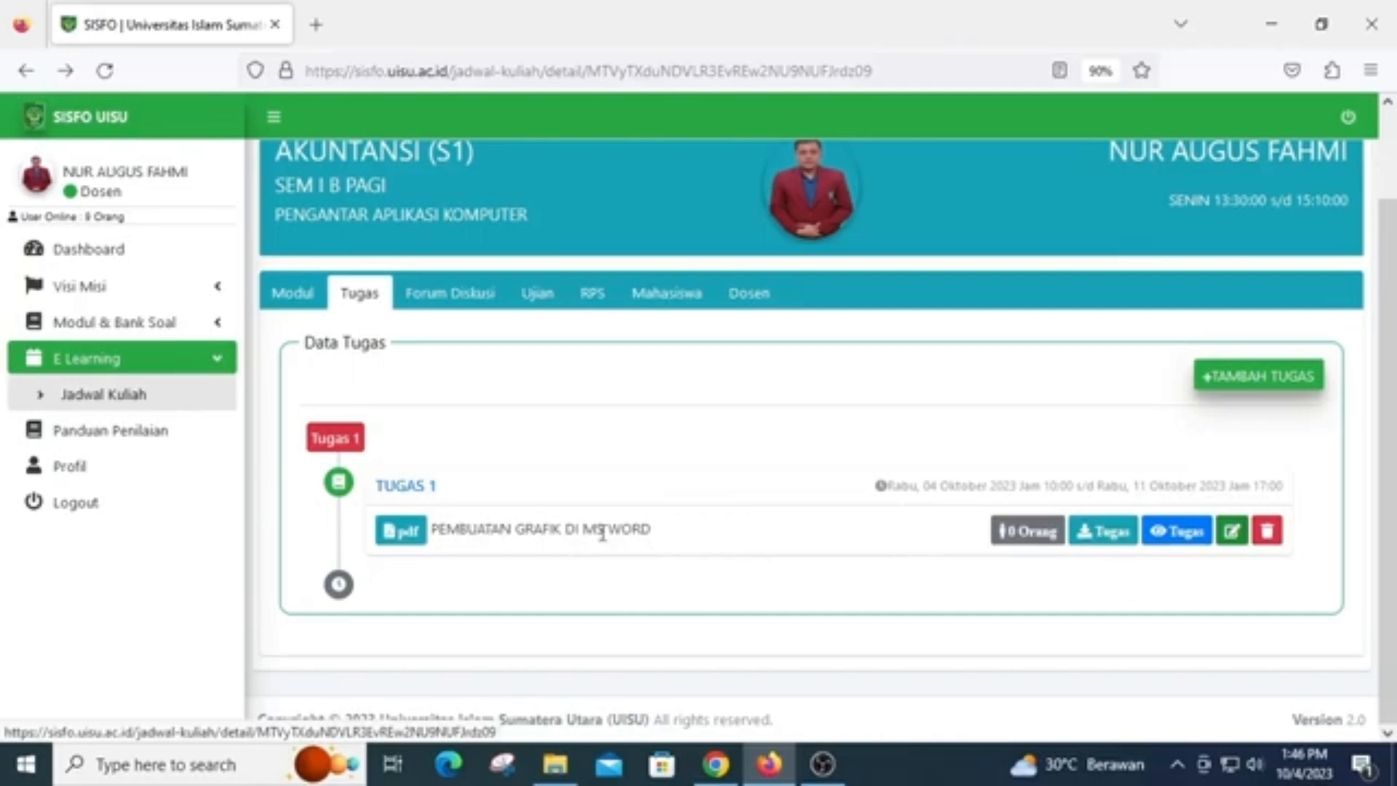
left_click(1234, 539)
scroll(772, 499, "down", 1)
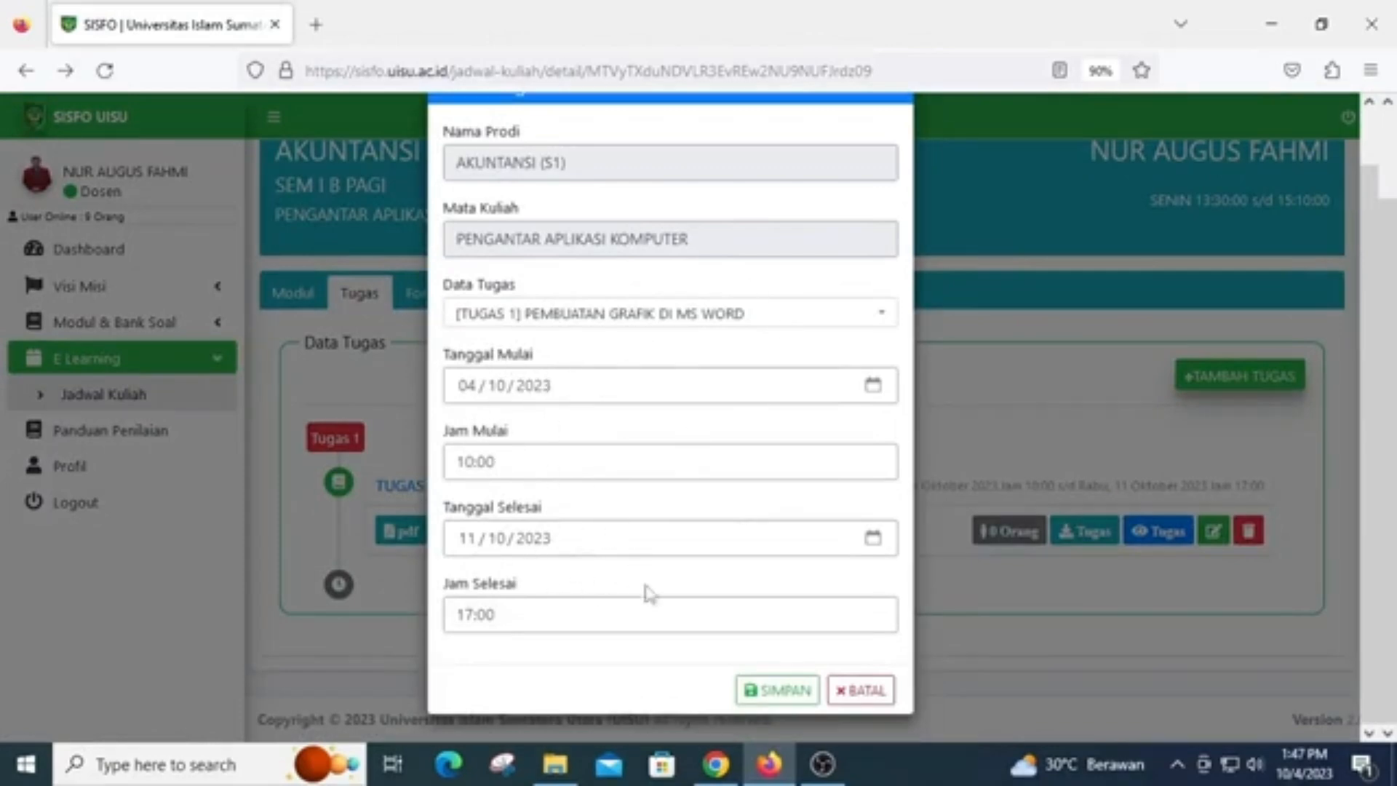
left_click(860, 689)
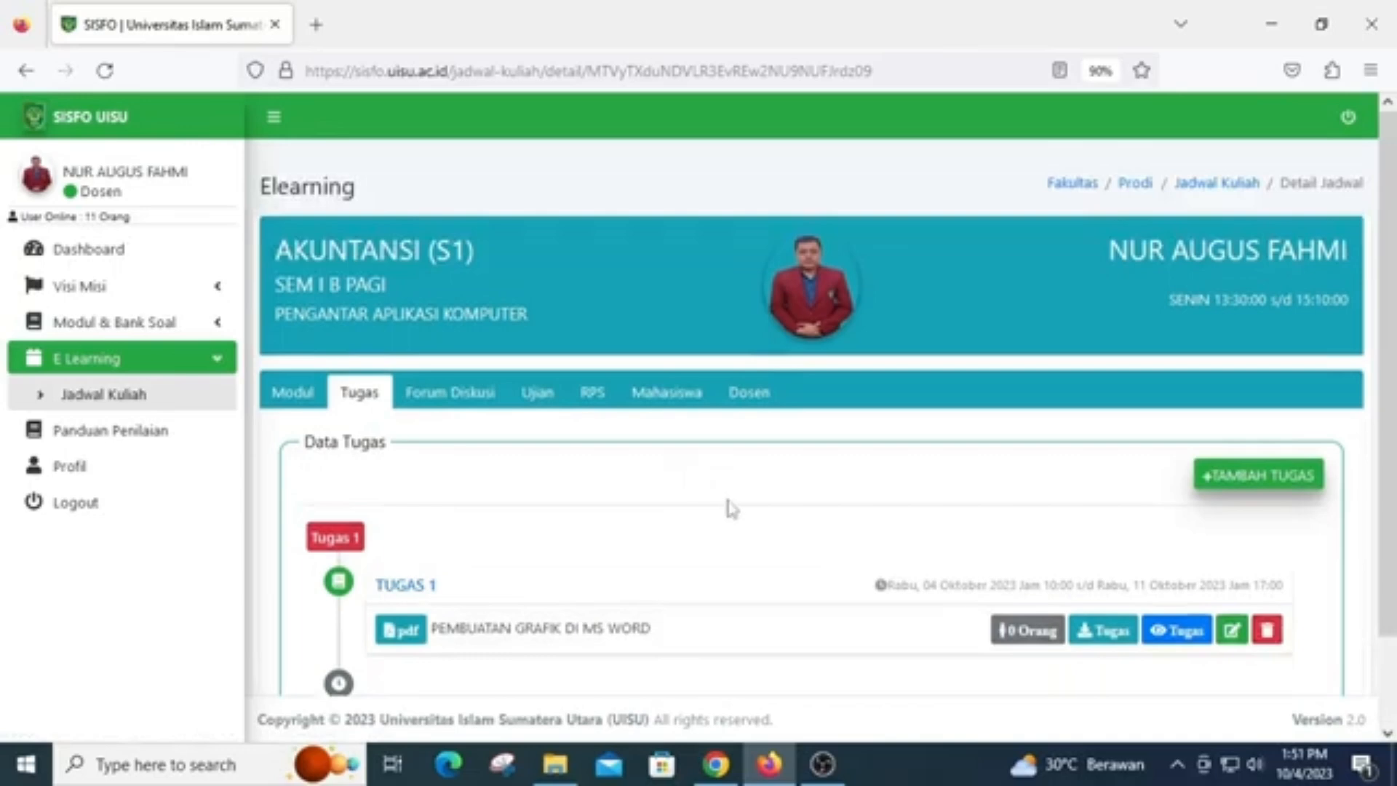
Open the assignment bank (Data Tugas) of PENGANTAR APLIKASI KOMPUTER under FAKULTAS EKONOMI DAN BISNIS, AKUNTANSI (S1)
scroll(728, 500, "down", 2)
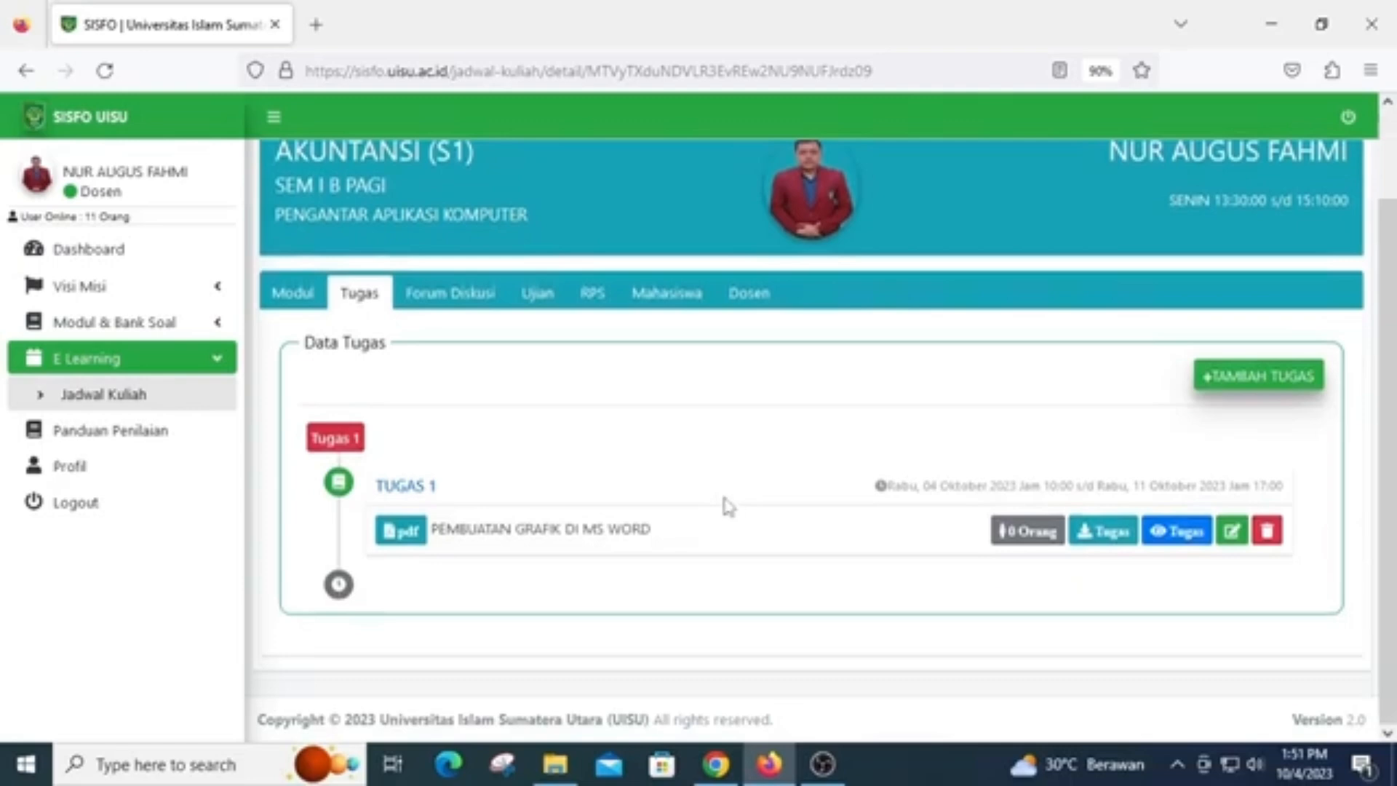
left_click(120, 324)
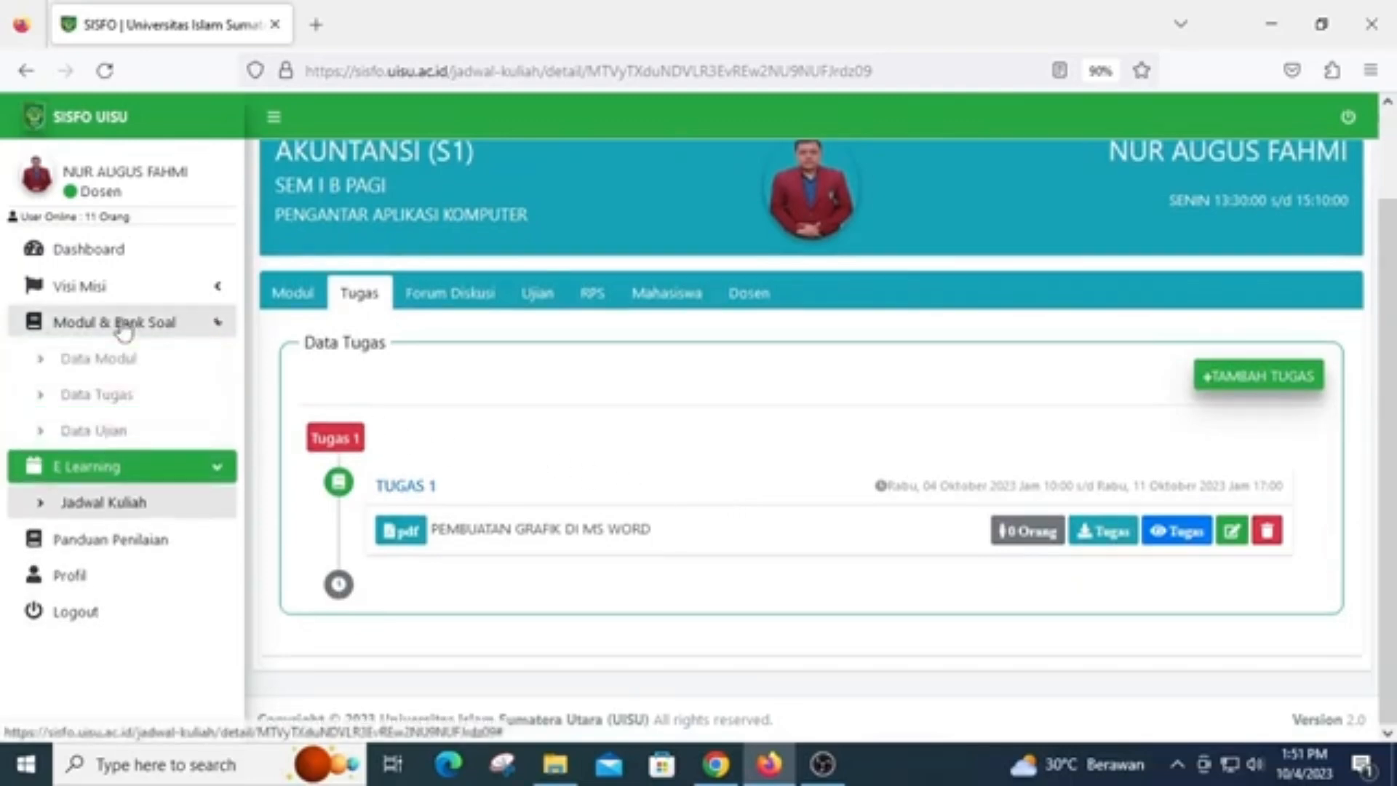
left_click(117, 396)
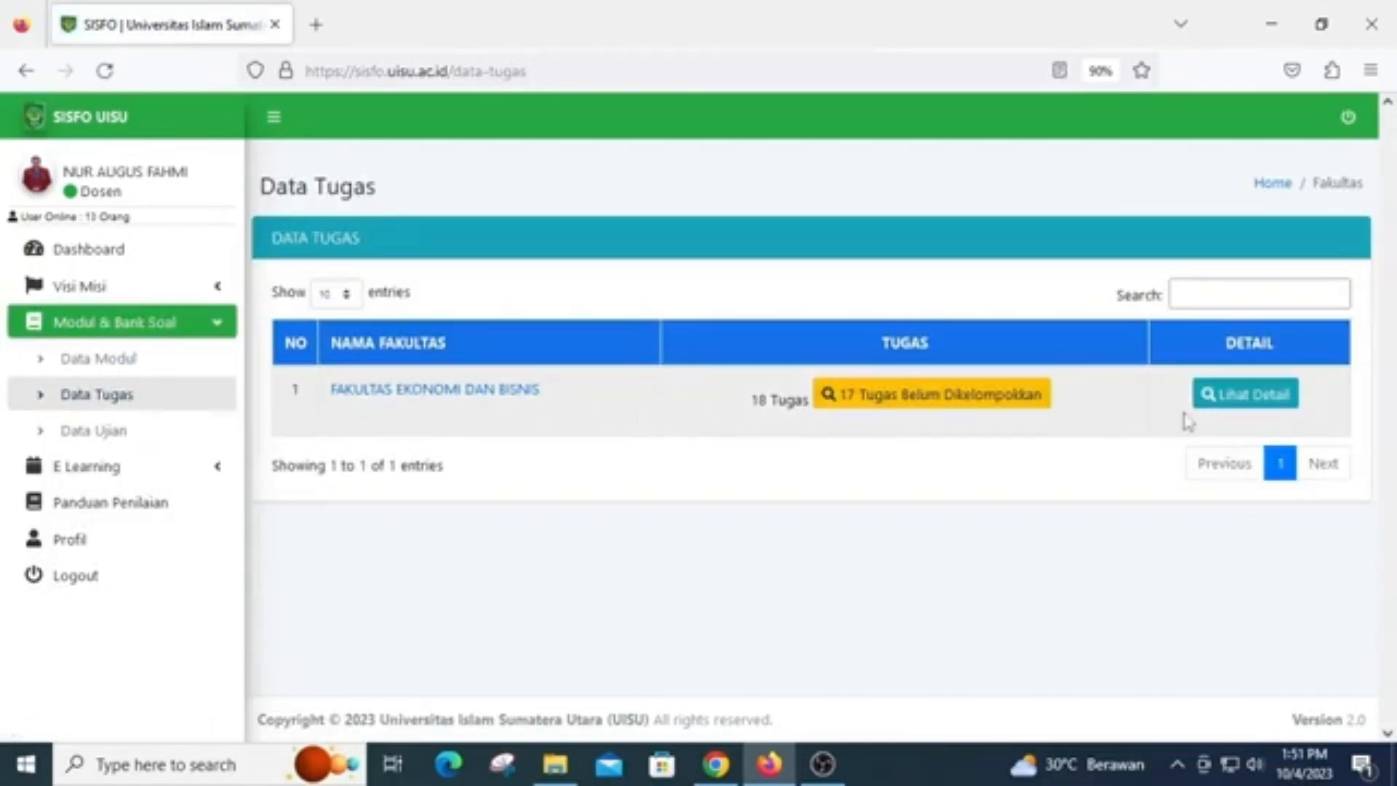
left_click(1252, 400)
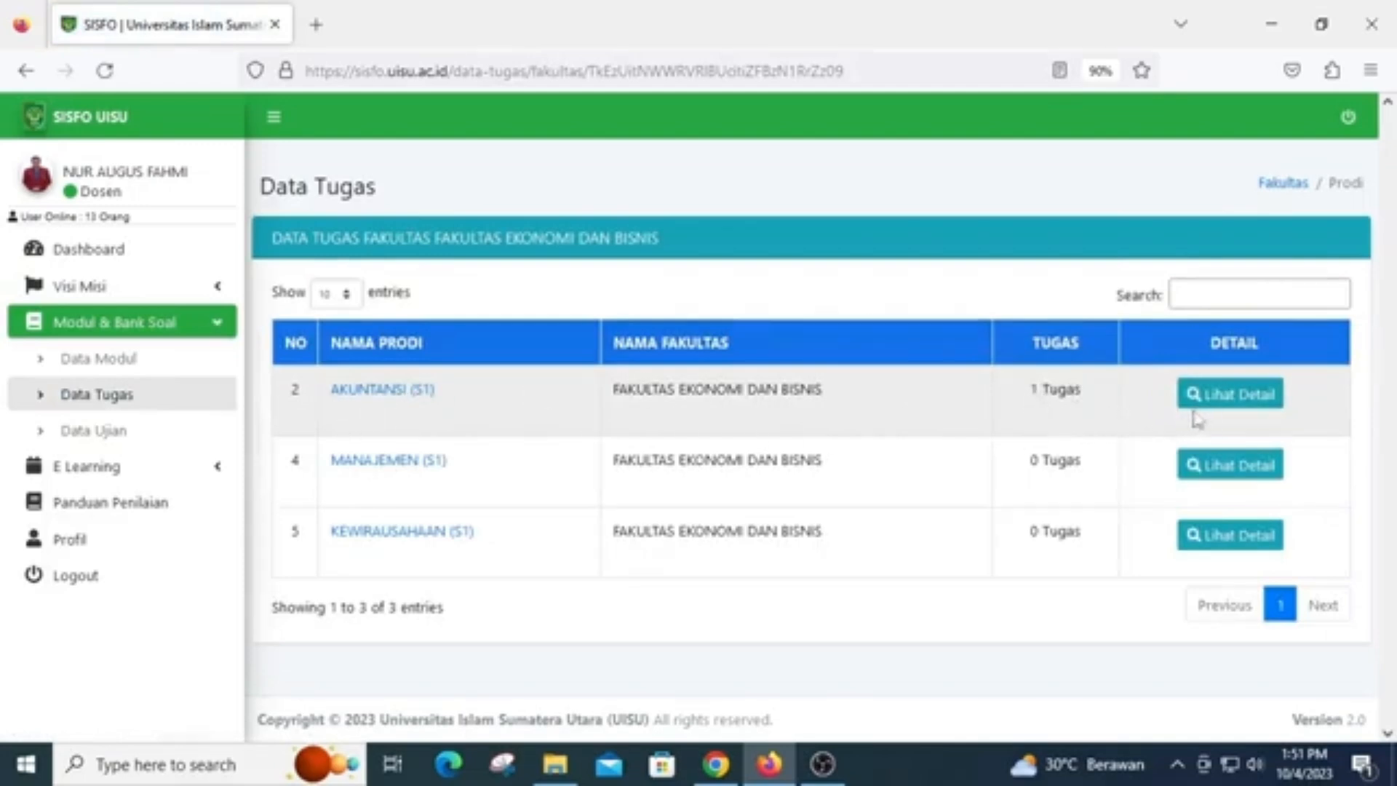
left_click(1238, 410)
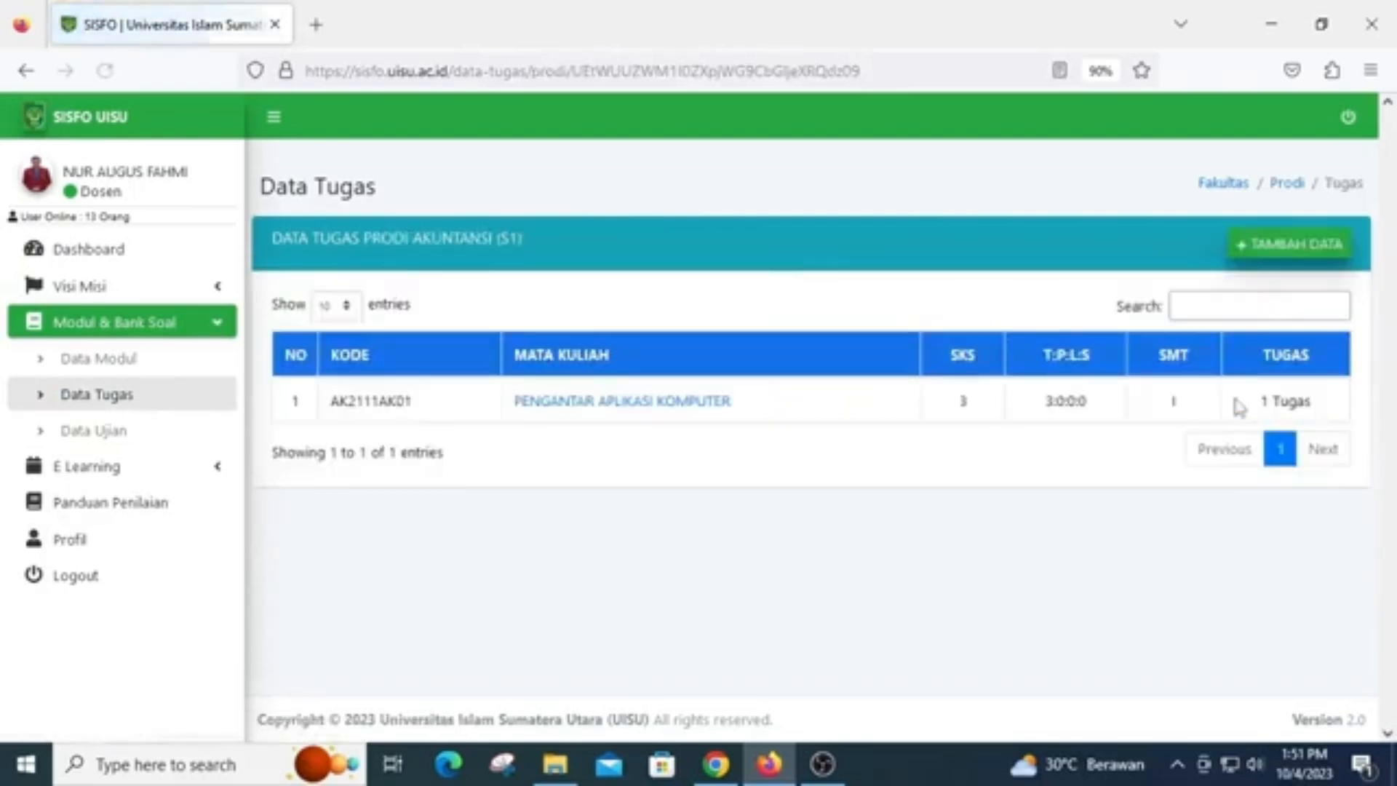
left_click(679, 412)
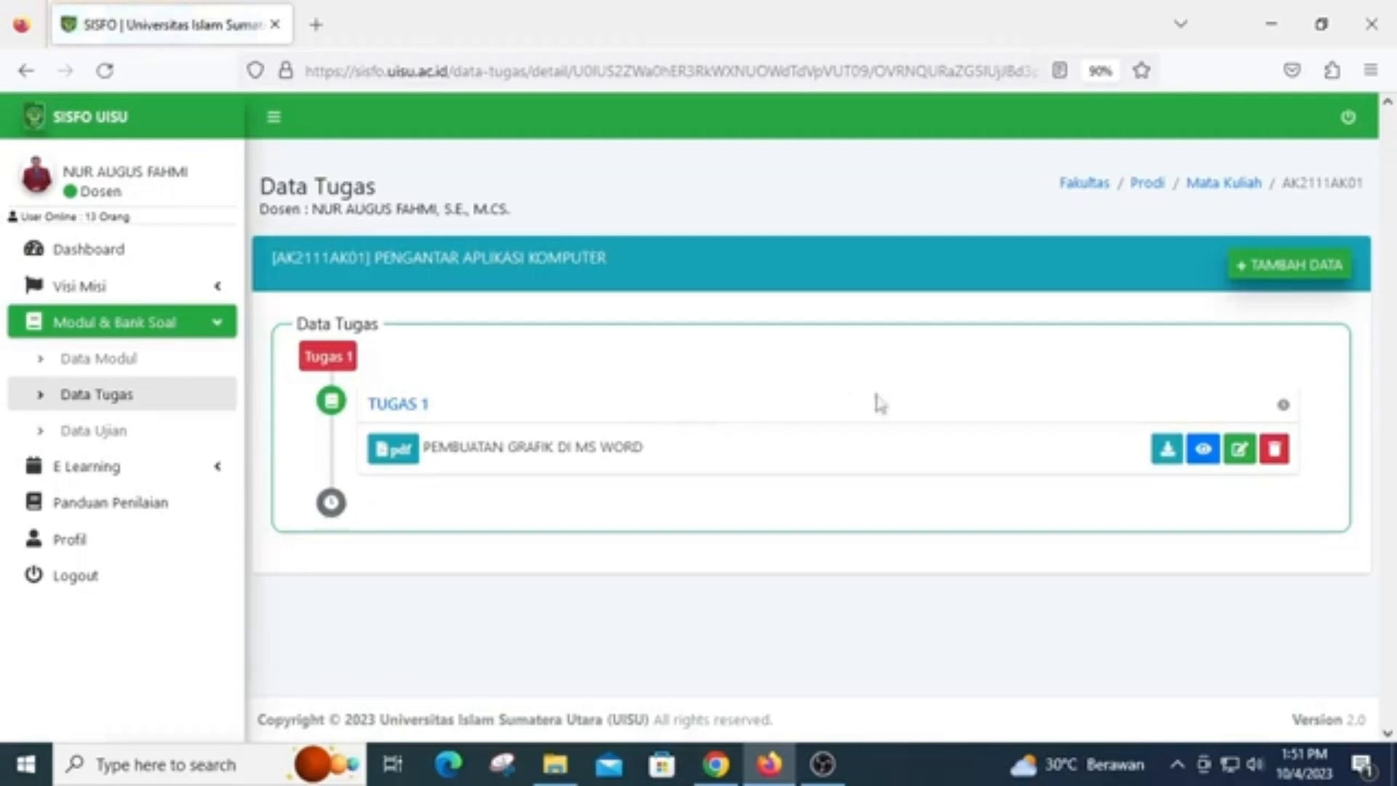
Add a new assignment record with the title (Judul) "TUGAS 2" and the description (Keterangan) "MAIL MERGE"
left_click(1271, 270)
left_click(673, 380)
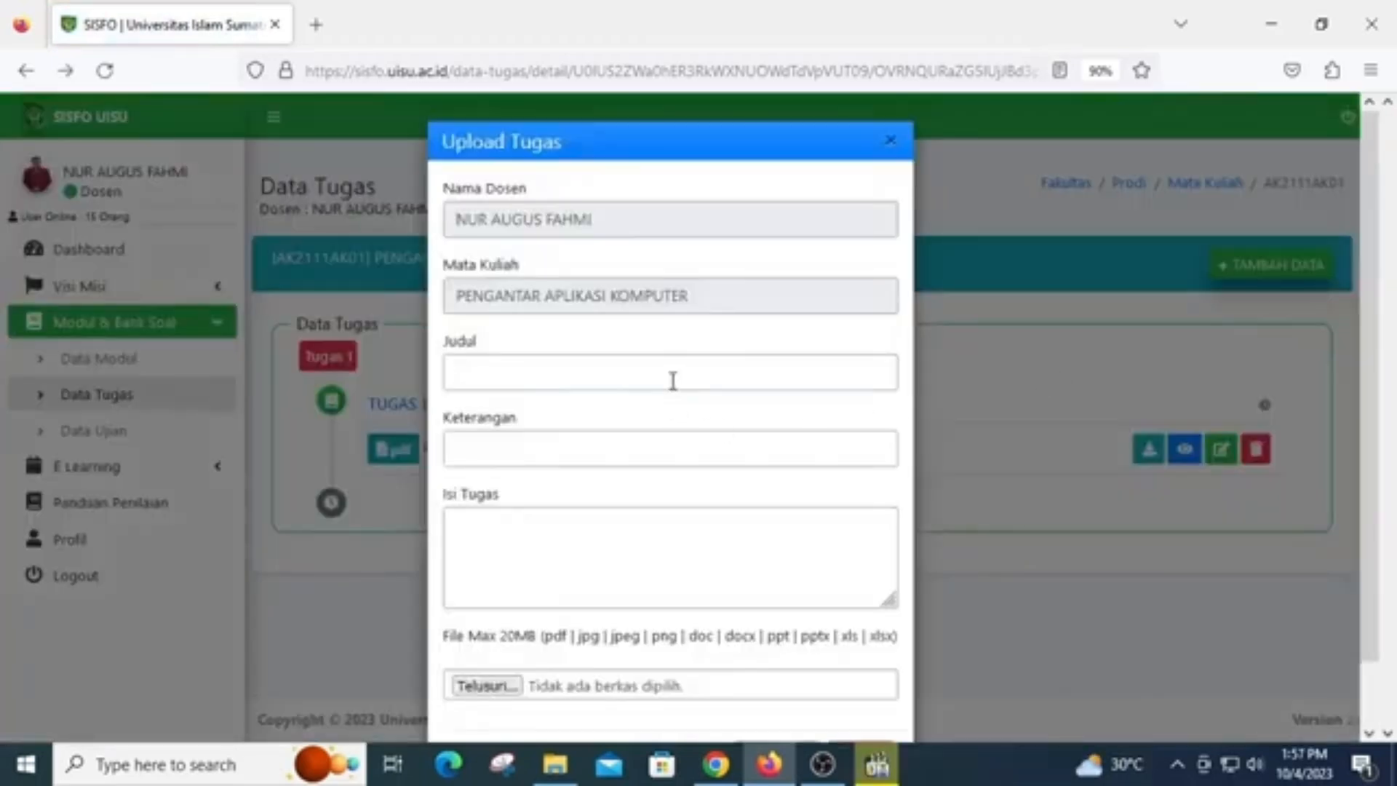
type("TUGAS 2")
left_click(667, 452)
type("MAIL MERGE")
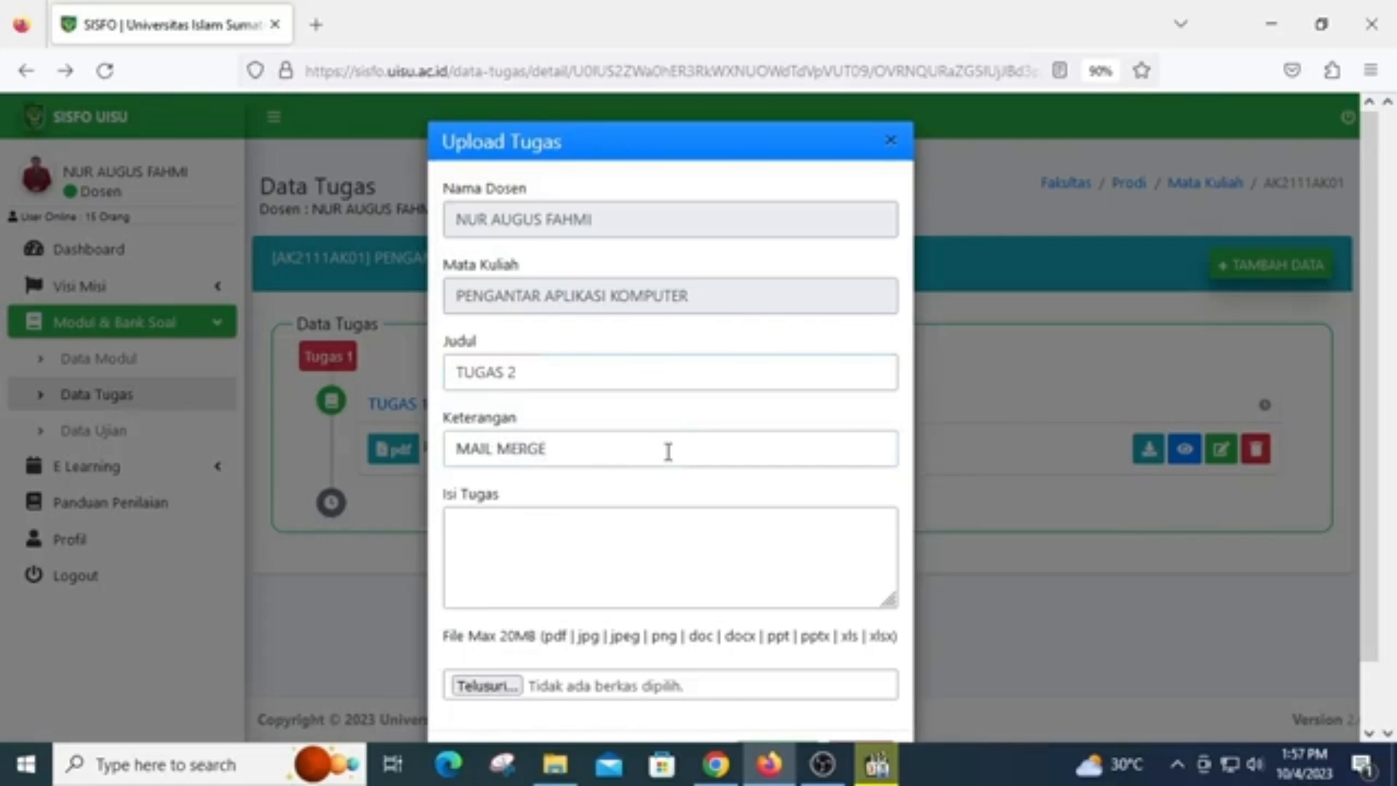
Write "BUAT SURAT BERANTAI DI MS WORD. FILE SOAL TERLAMPIR" as the assignment's content (Isi Tugas)
left_click(649, 525)
type("BUAT SURAT B")
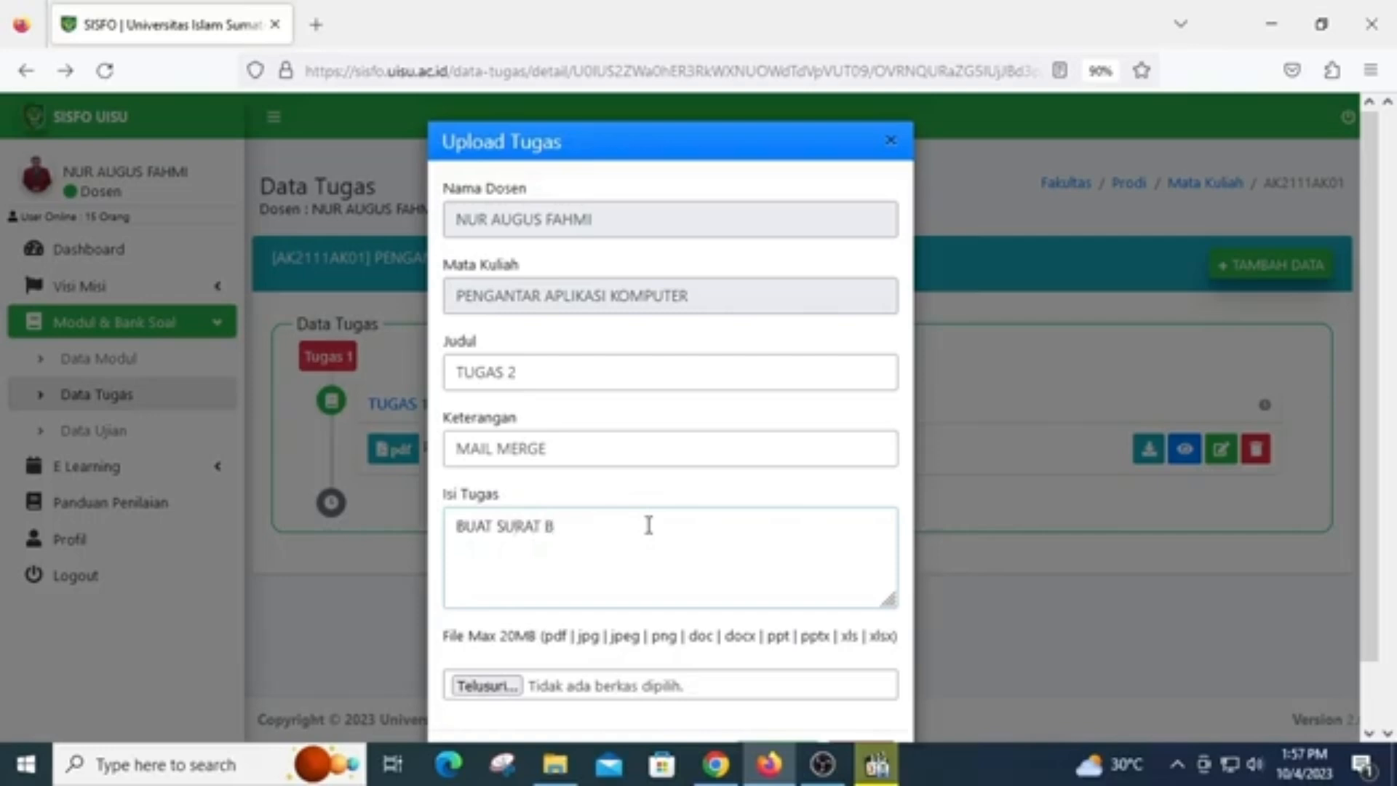
type("ERANTA")
type("I")
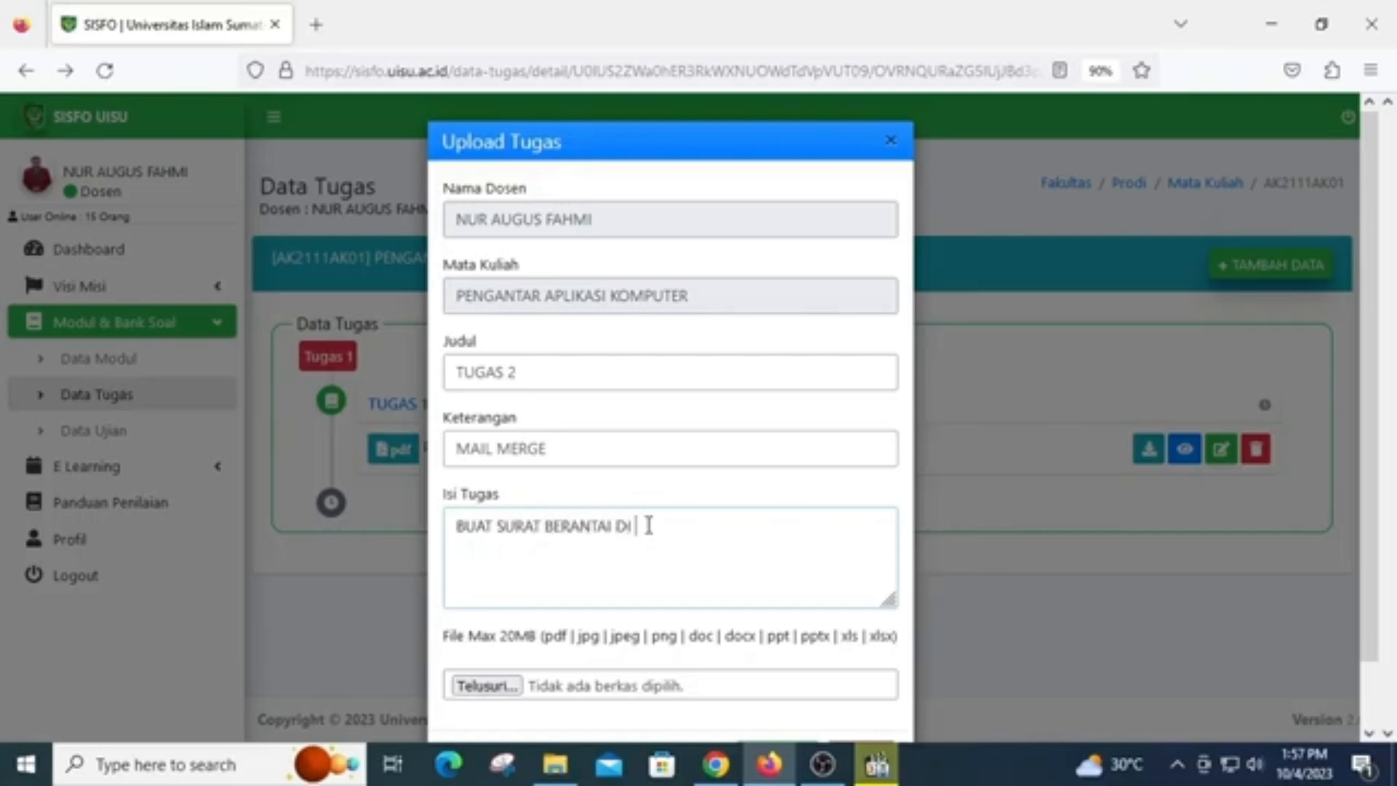
type(" DO MS WORD")
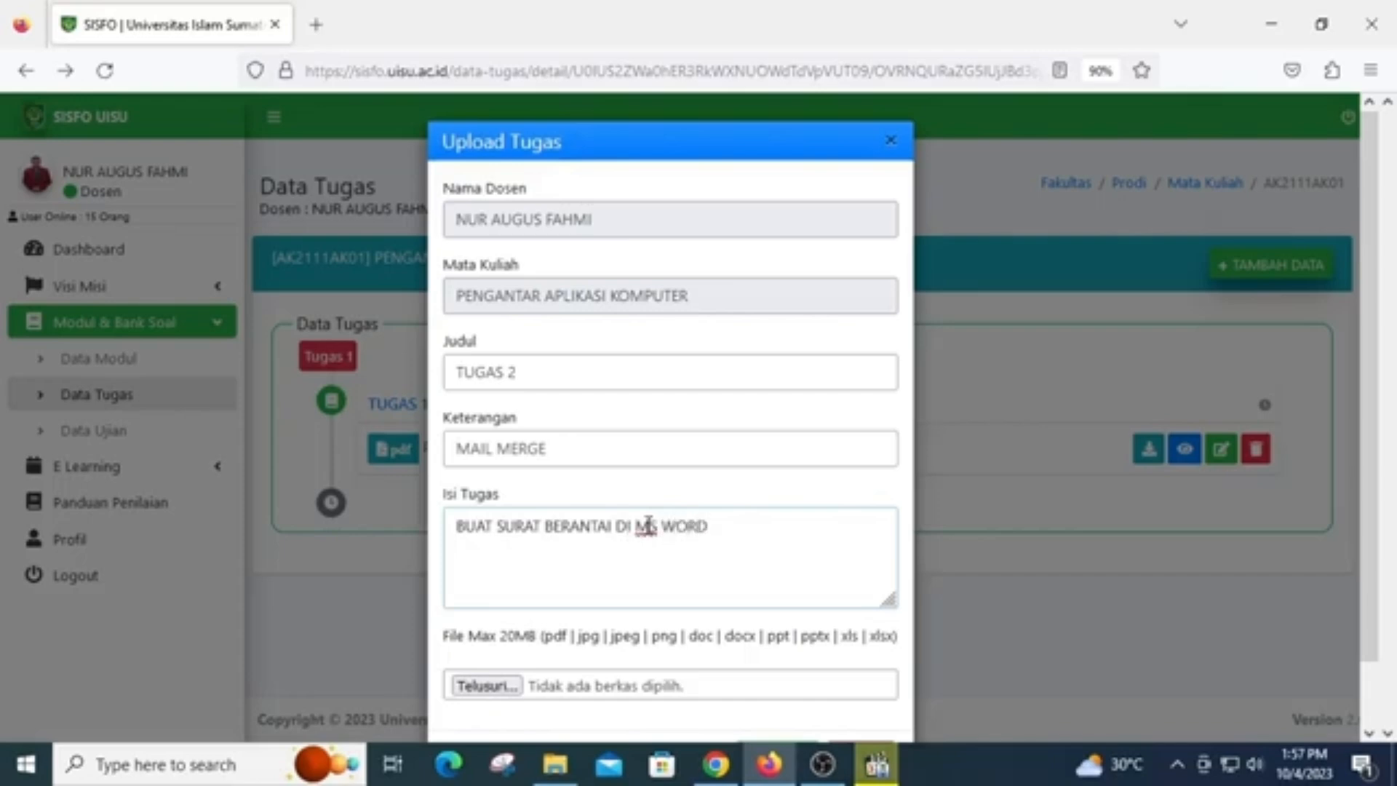
type(". FILE S")
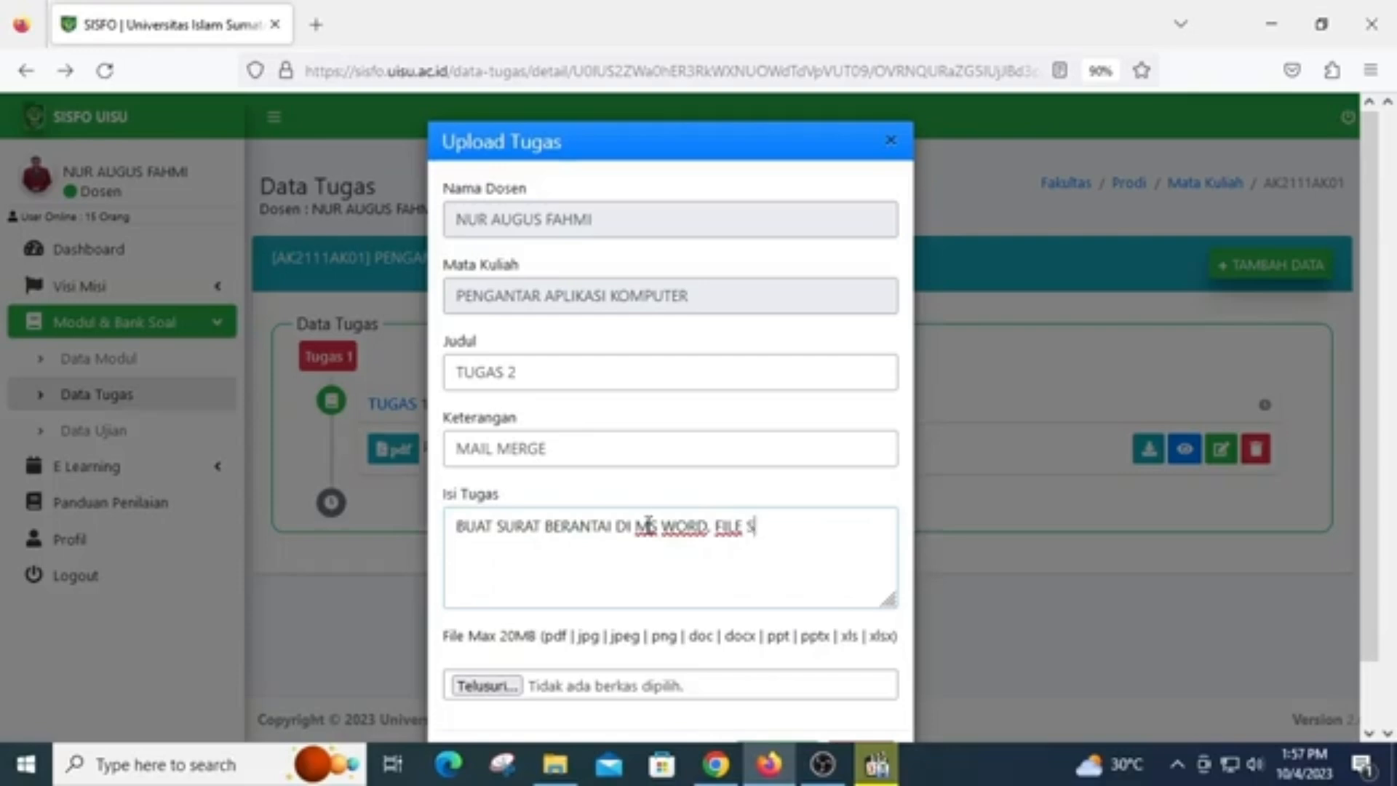
type("OAL TERLA")
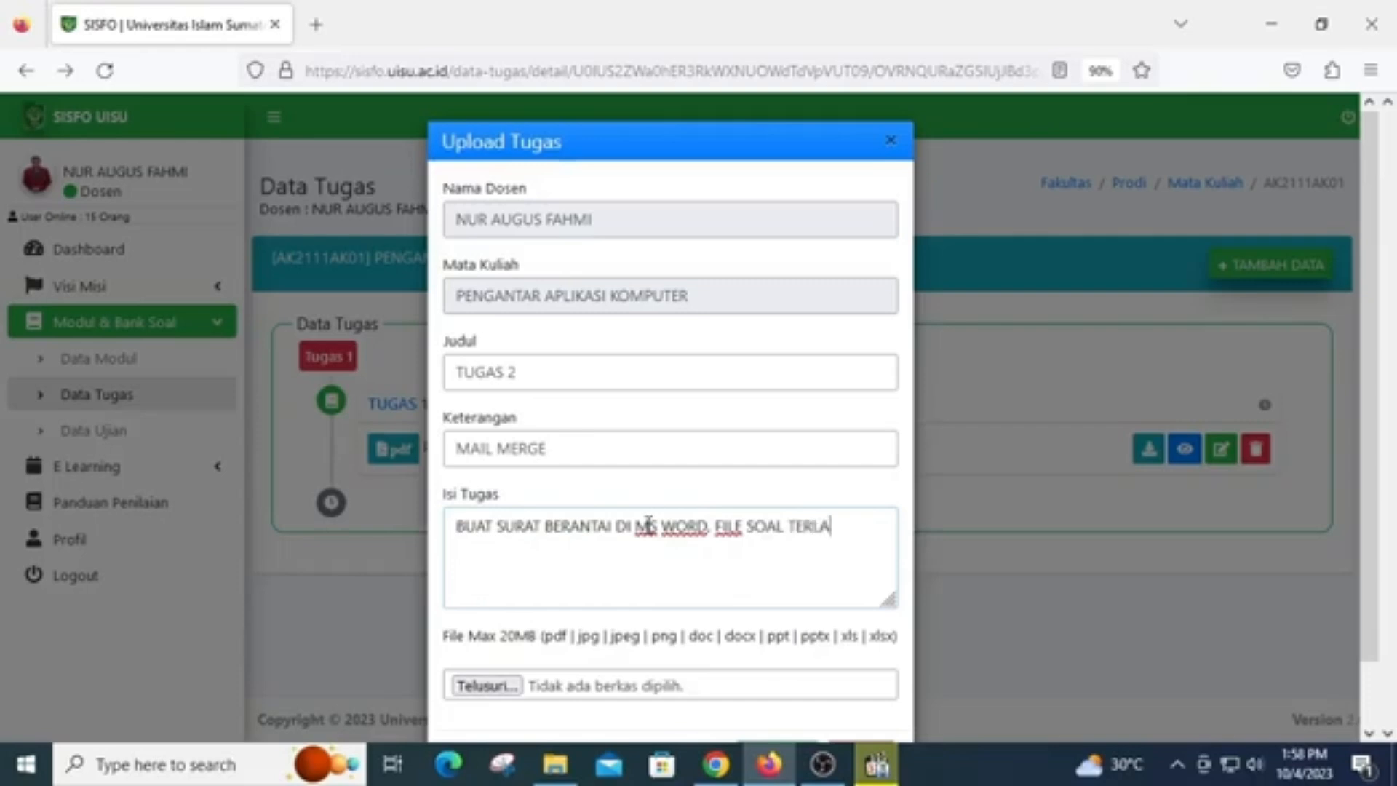
type("MPIR")
Attach the PDF "TUGAS 2. MAIL MERGE" from the Documents folder and save the assignment record
left_click(488, 691)
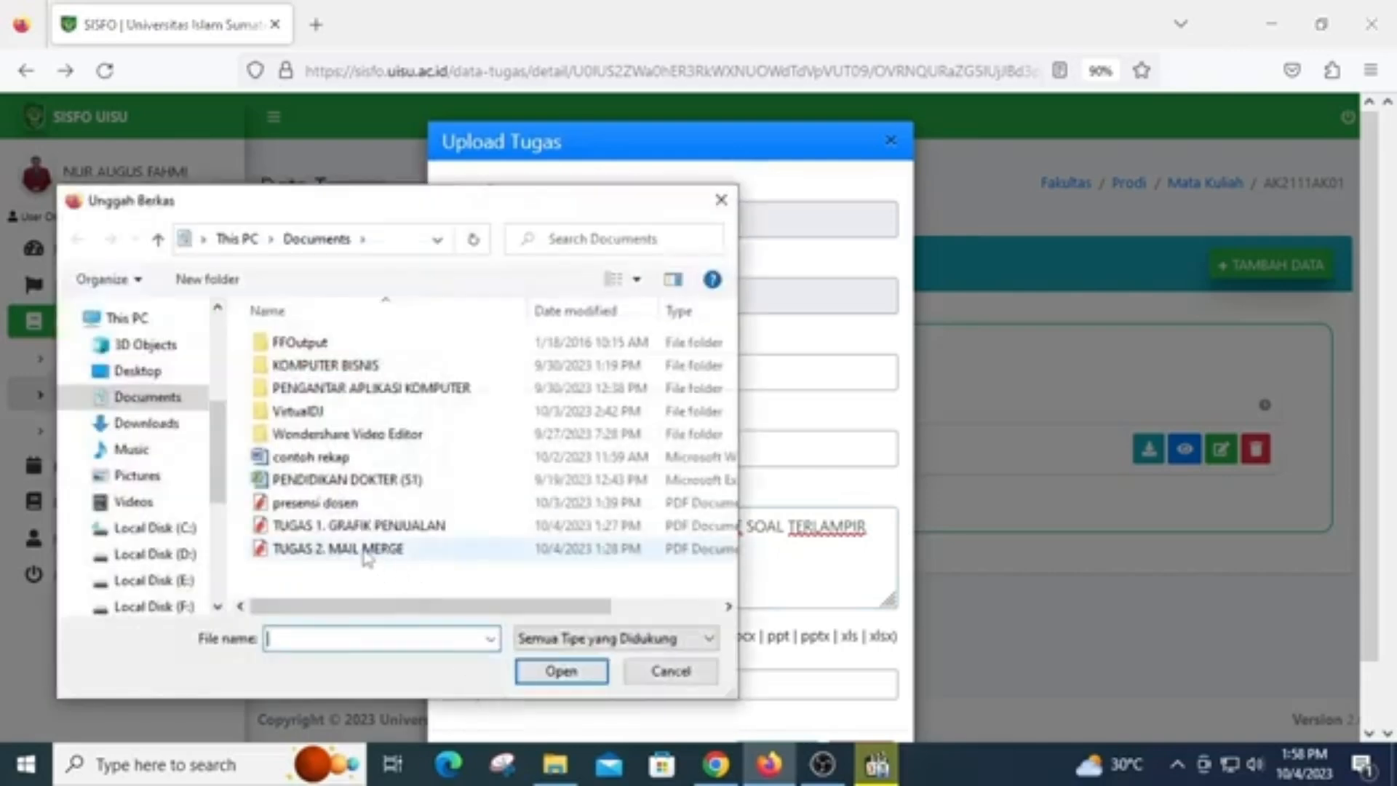
left_click(363, 555)
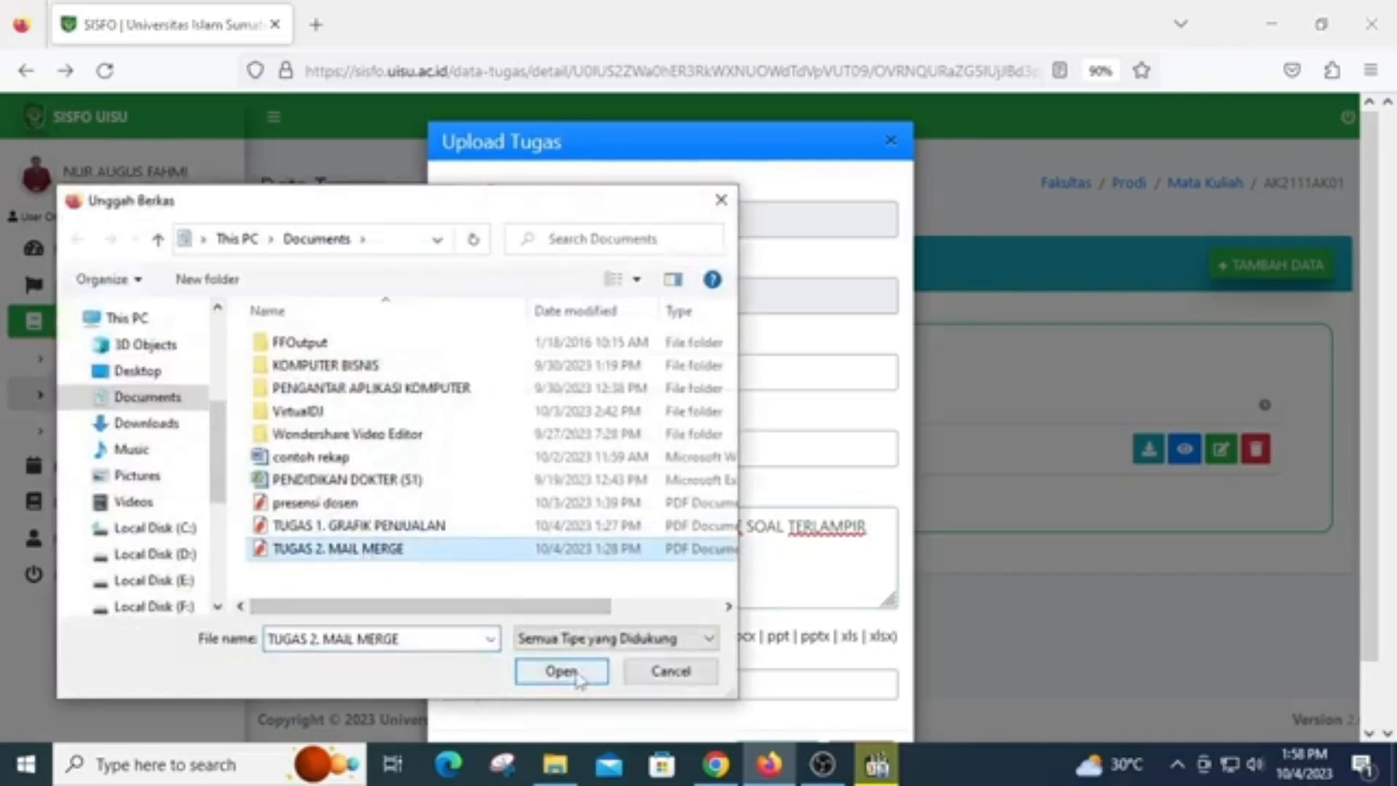
left_click(579, 678)
scroll(765, 367, "down", 1)
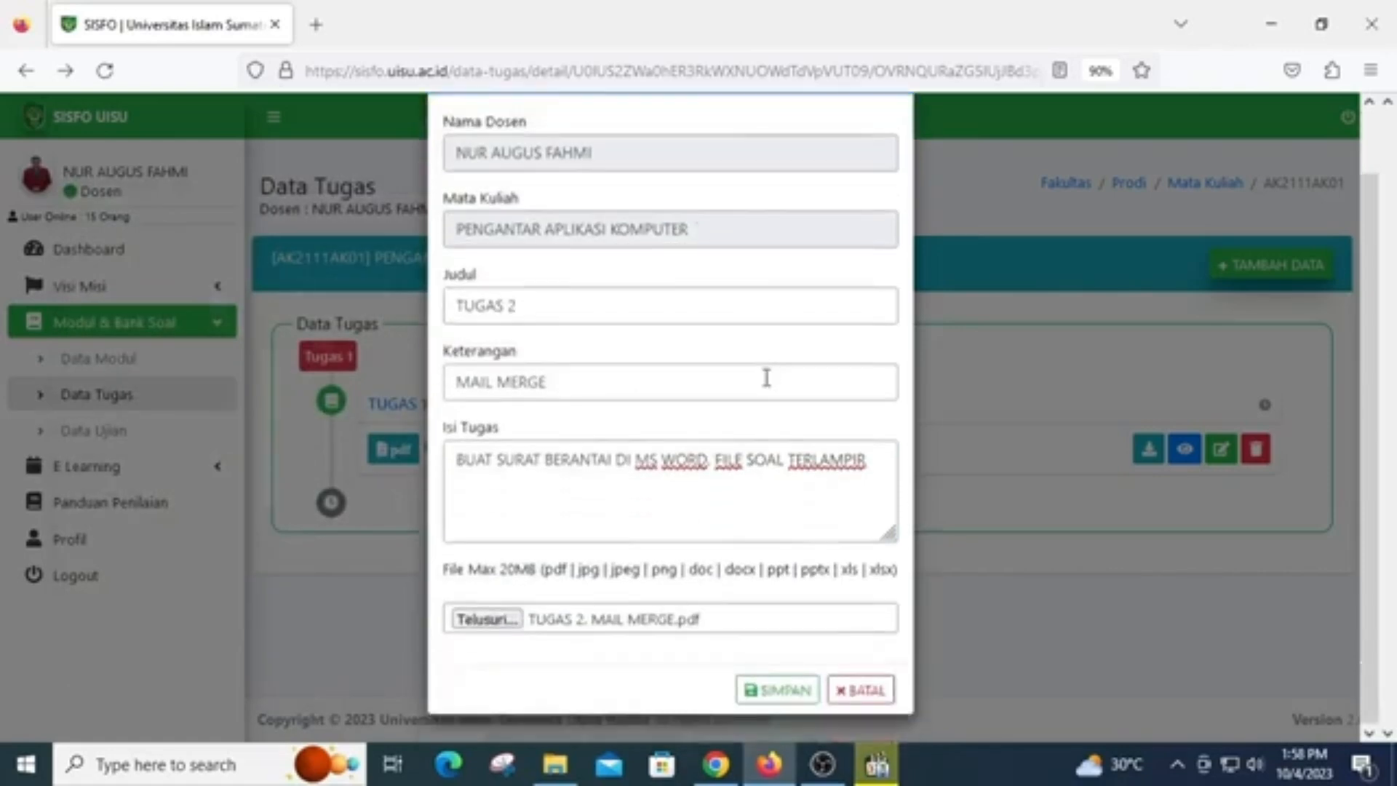
left_click(783, 692)
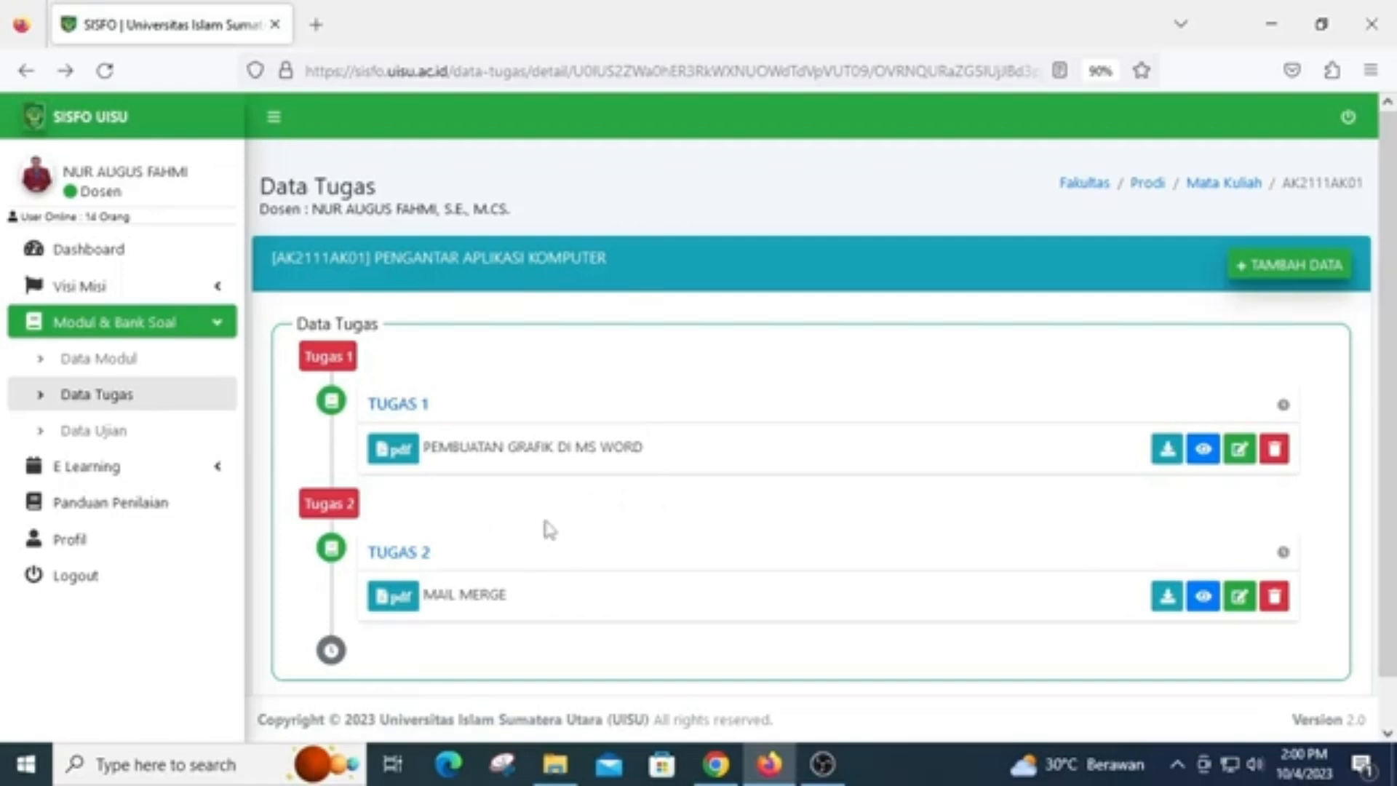
Open the assignments (Tugas) of class SEM I B PAGI in the E Learning schedule for AKUNTANSI (S1)
left_click(147, 475)
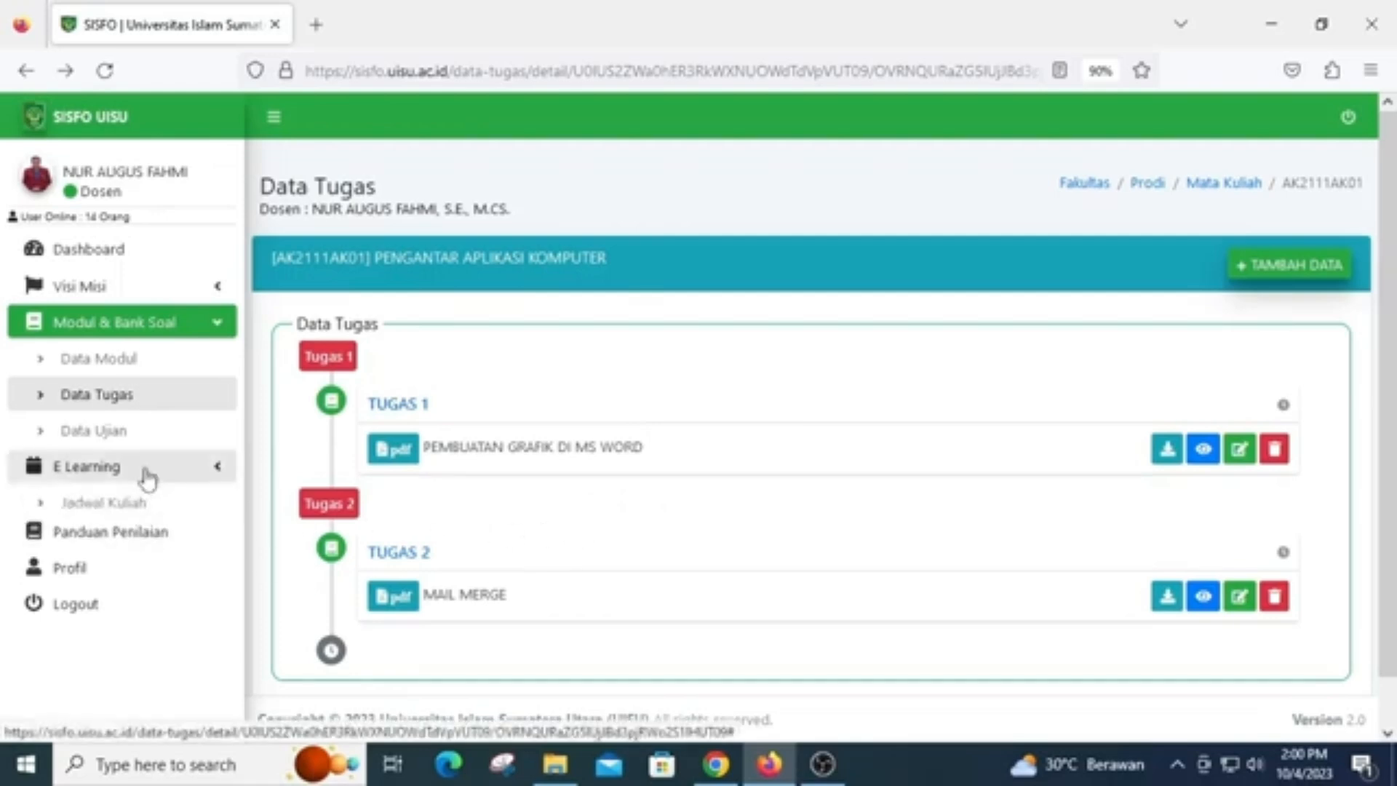
left_click(137, 509)
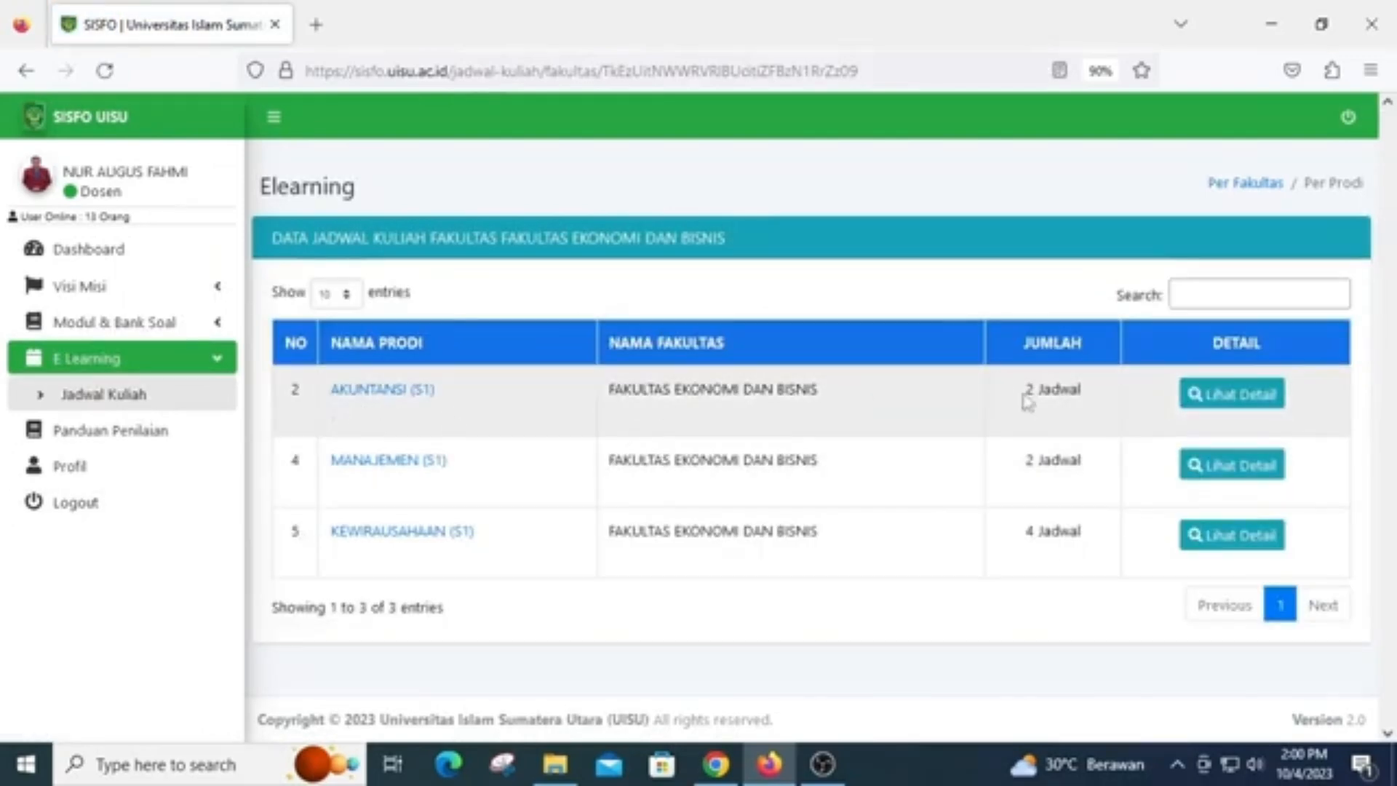
left_click(1268, 406)
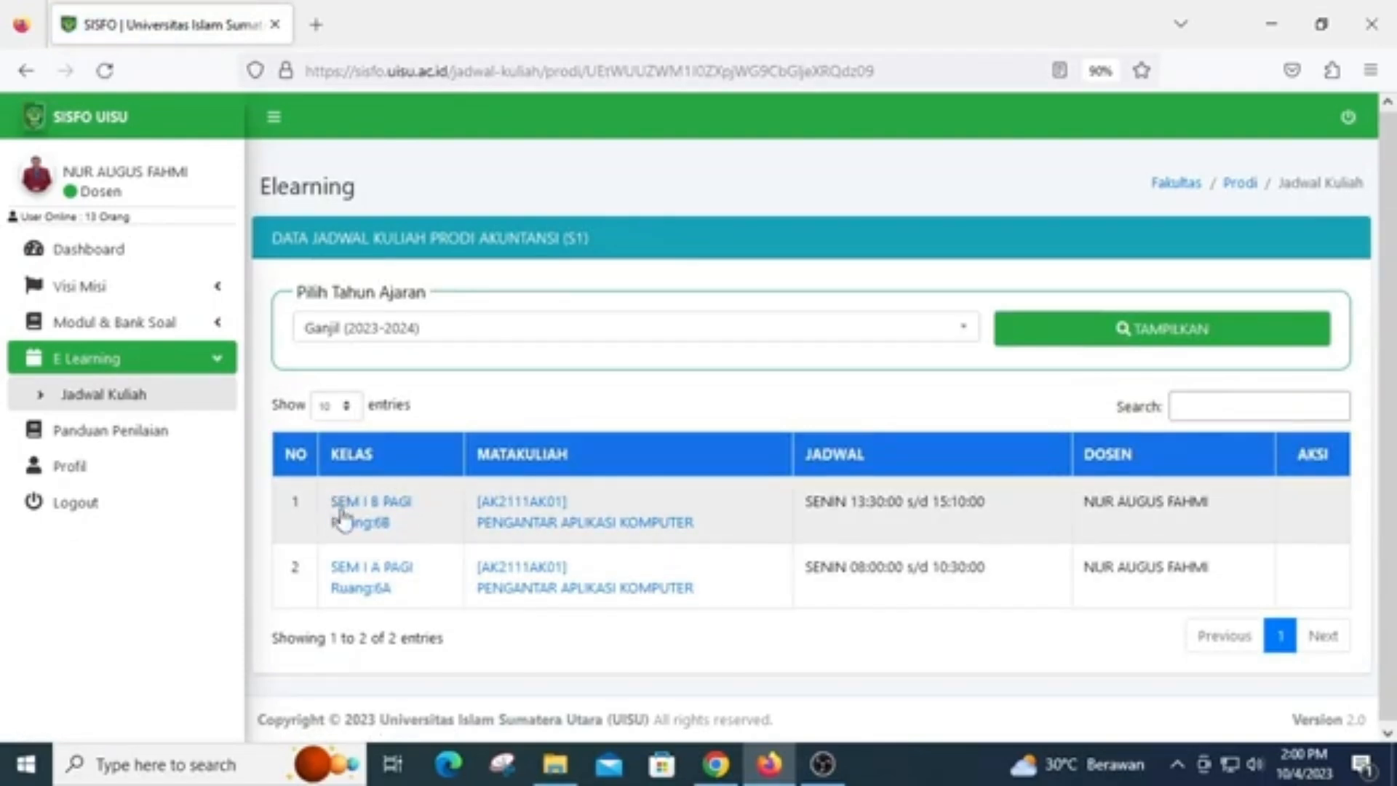
left_click(389, 515)
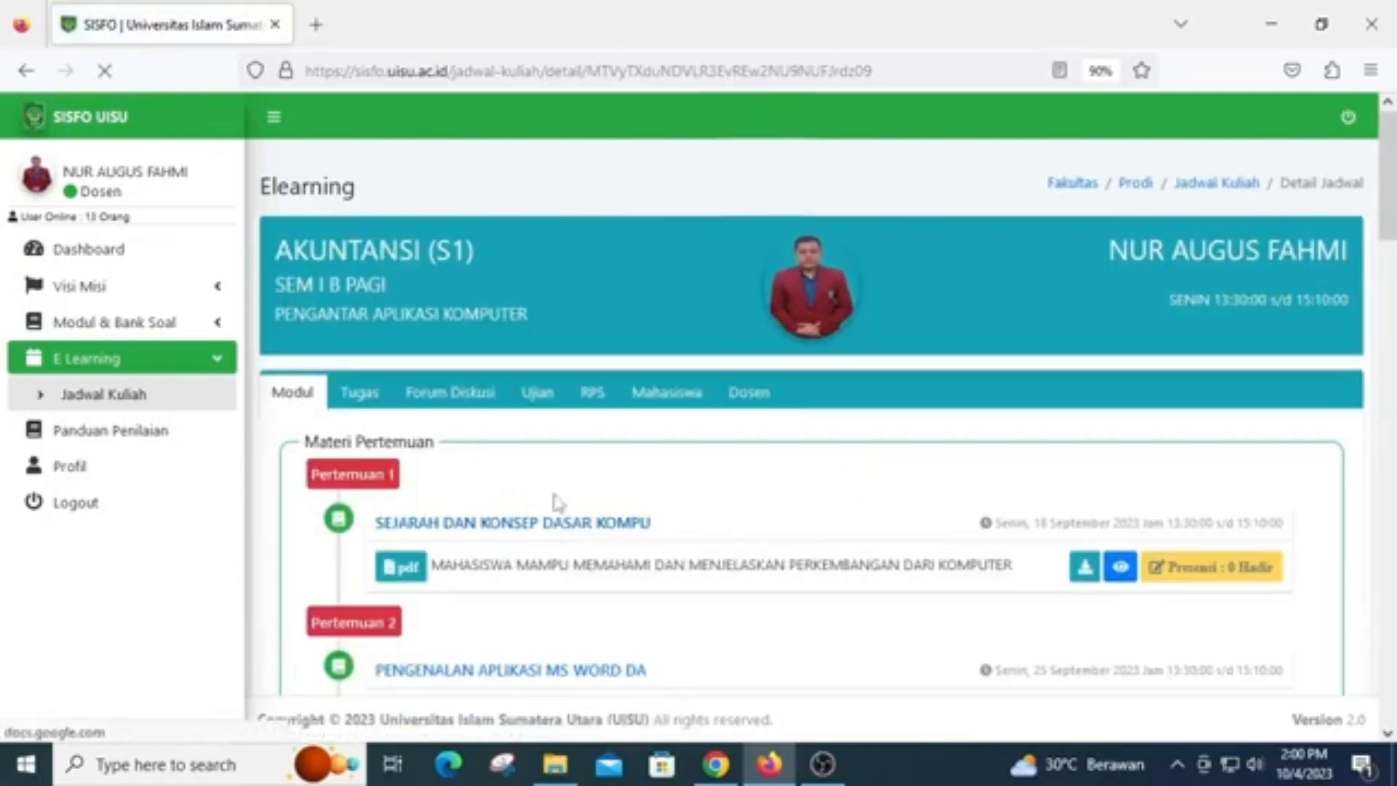
left_click(364, 397)
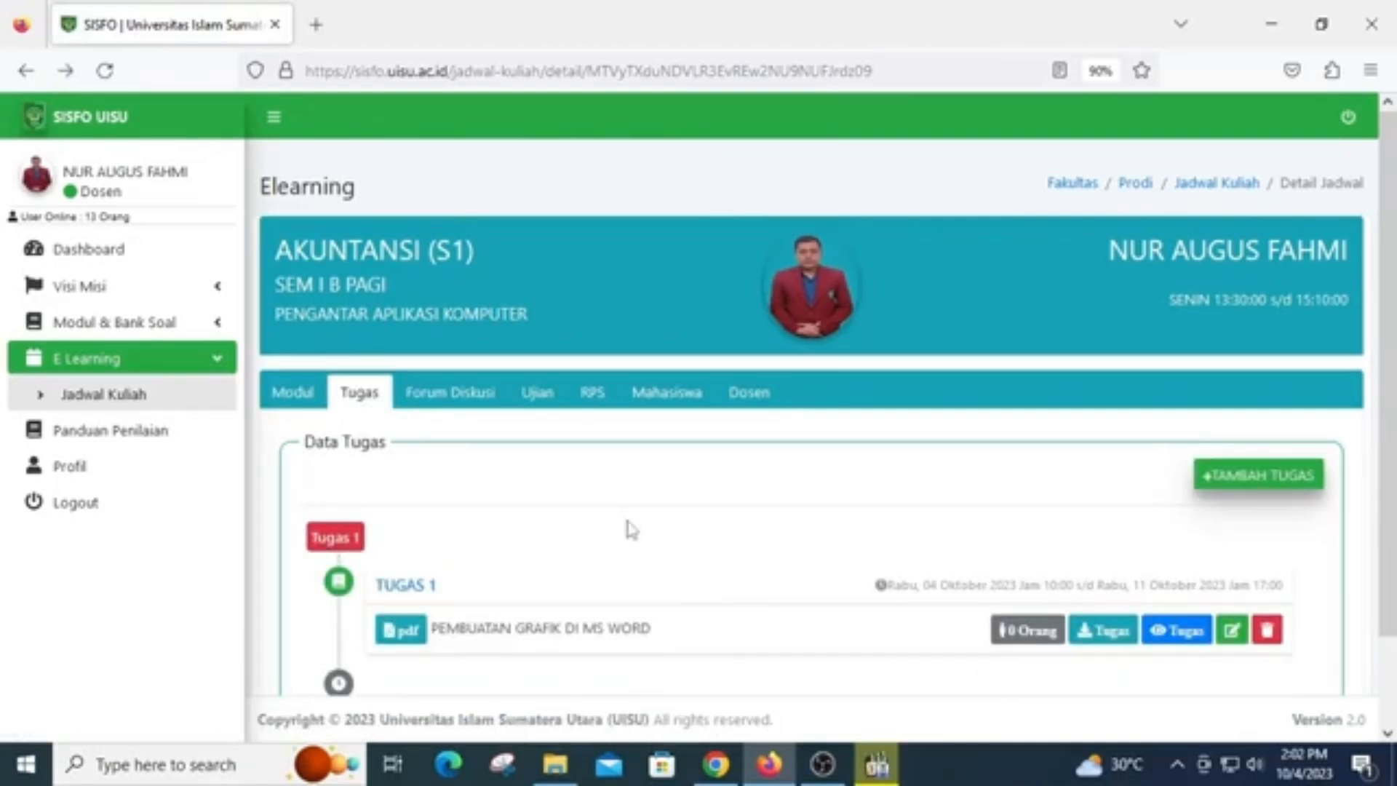
Add a class assignment using "[TUGAS 2] MAIL MERGE", with start date 12/10/2023 and start time 8:00
left_click(1256, 476)
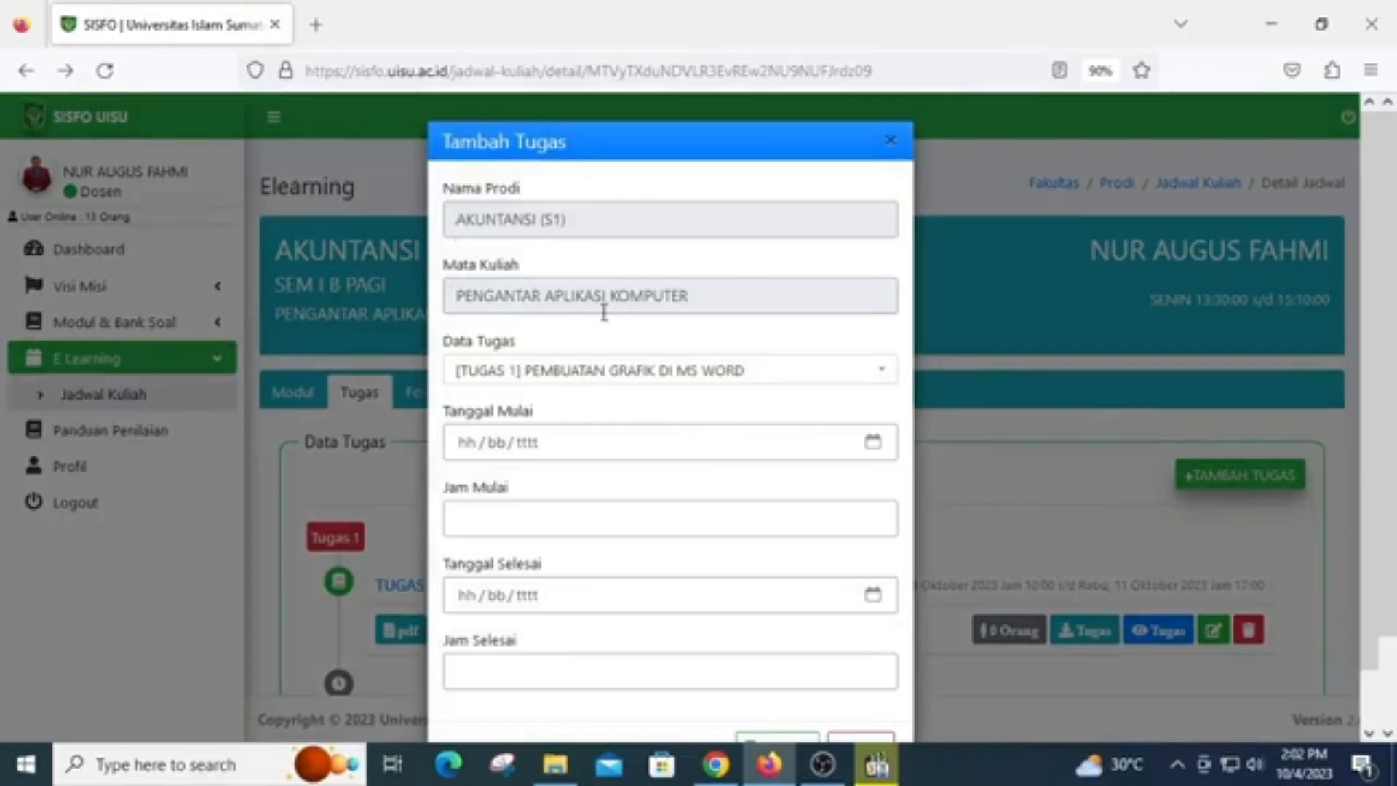
left_click(593, 375)
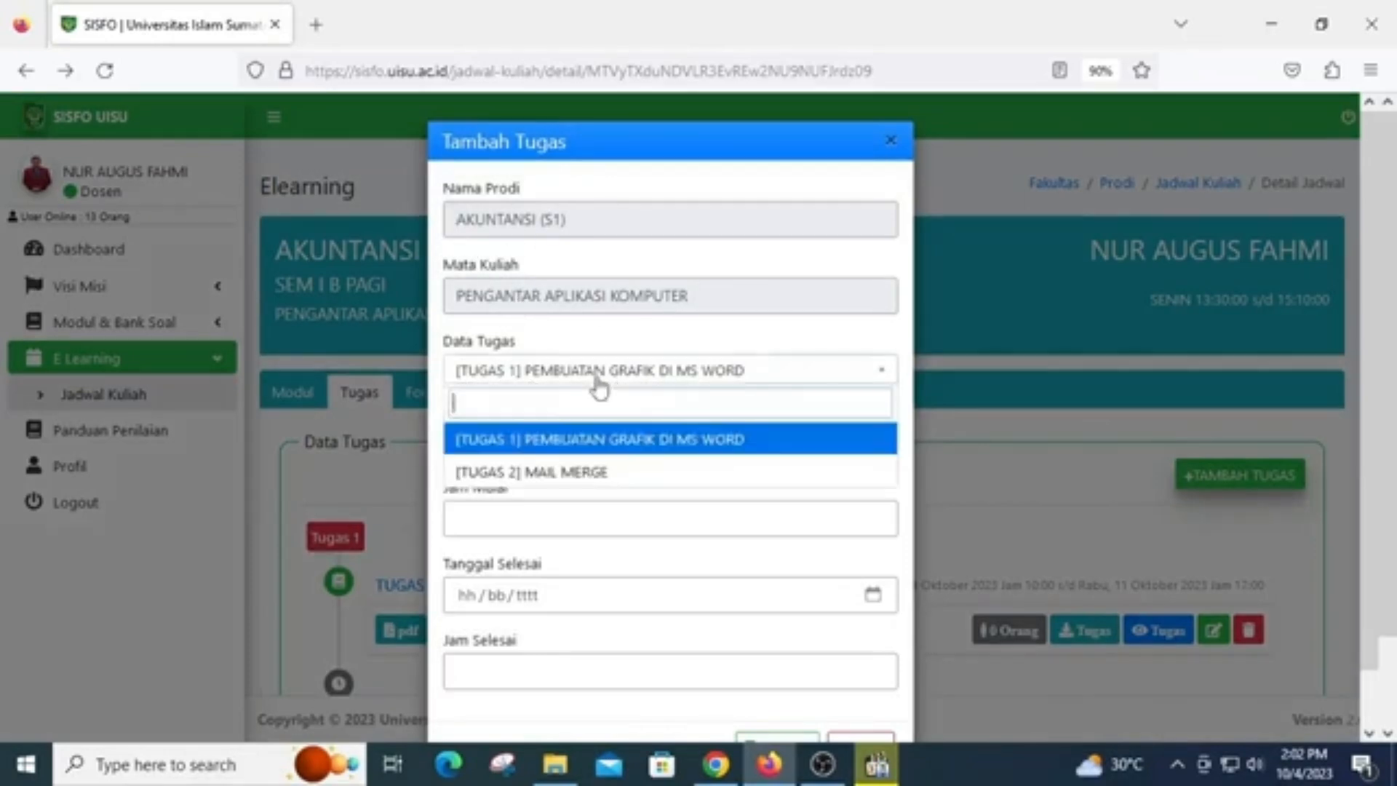
left_click(590, 474)
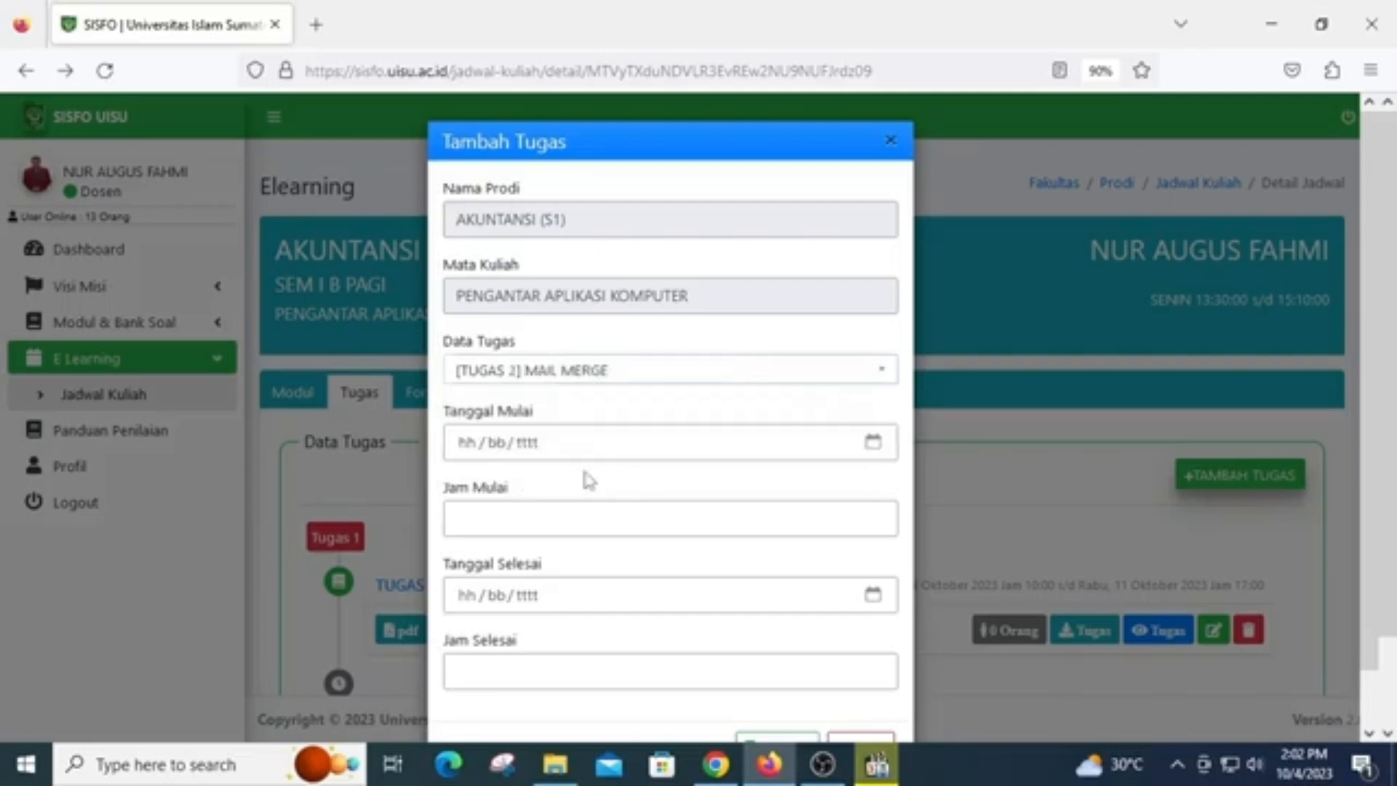
left_click(875, 443)
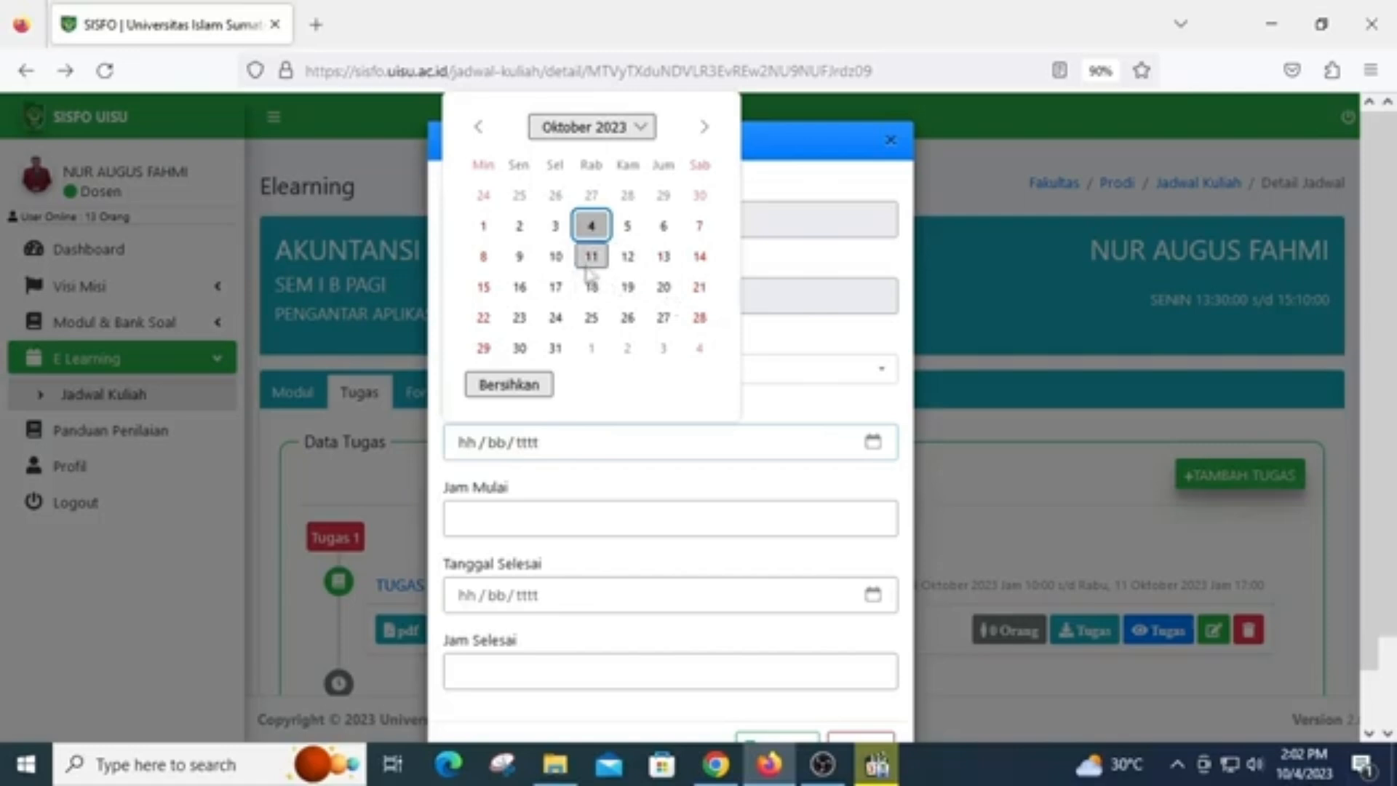
left_click(630, 259)
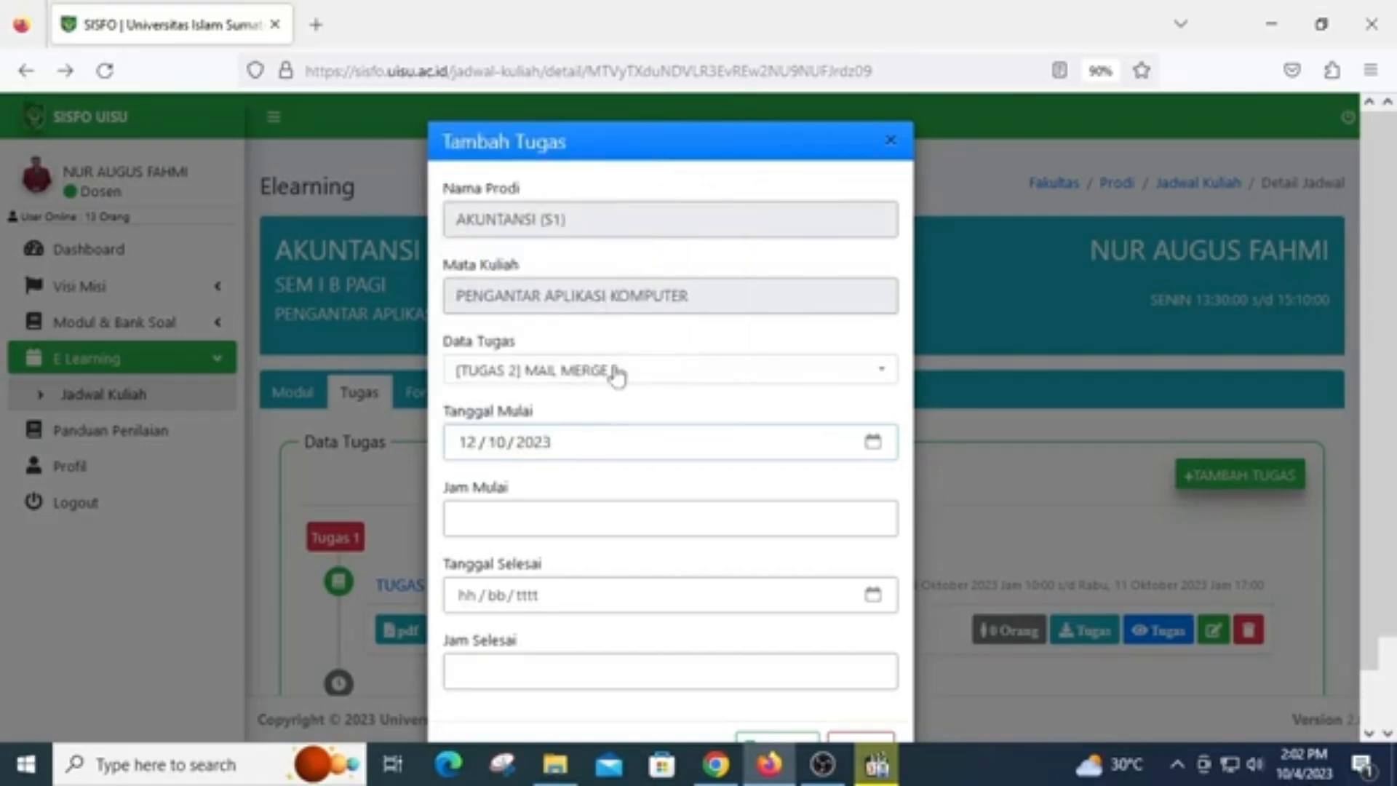
left_click(625, 507)
type("8:00")
Set the assignment's end date (Tanggal Selesai) to 19/10/2023 and its end time (Jam Selesai) to 17:00
left_click(873, 596)
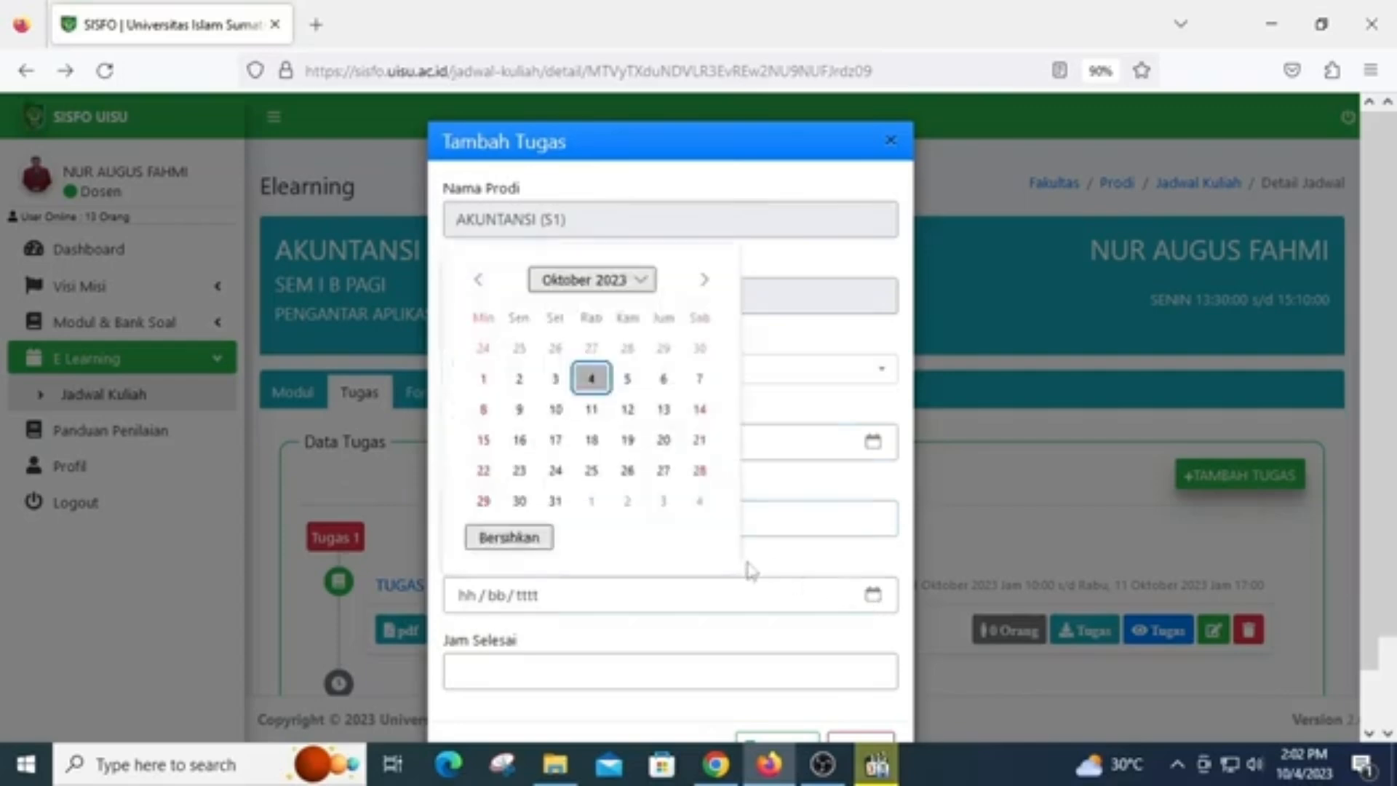
left_click(628, 439)
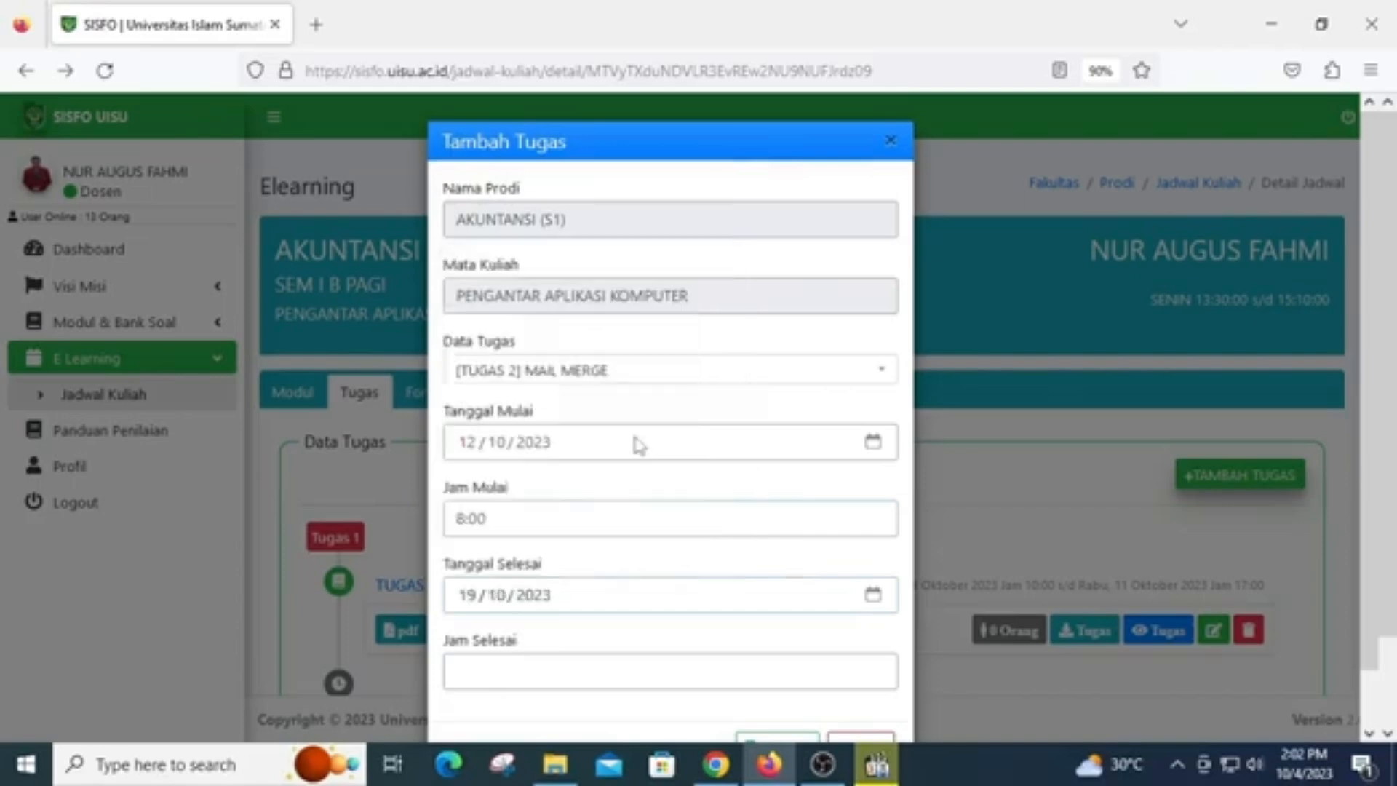
left_click(566, 667)
type("17:00")
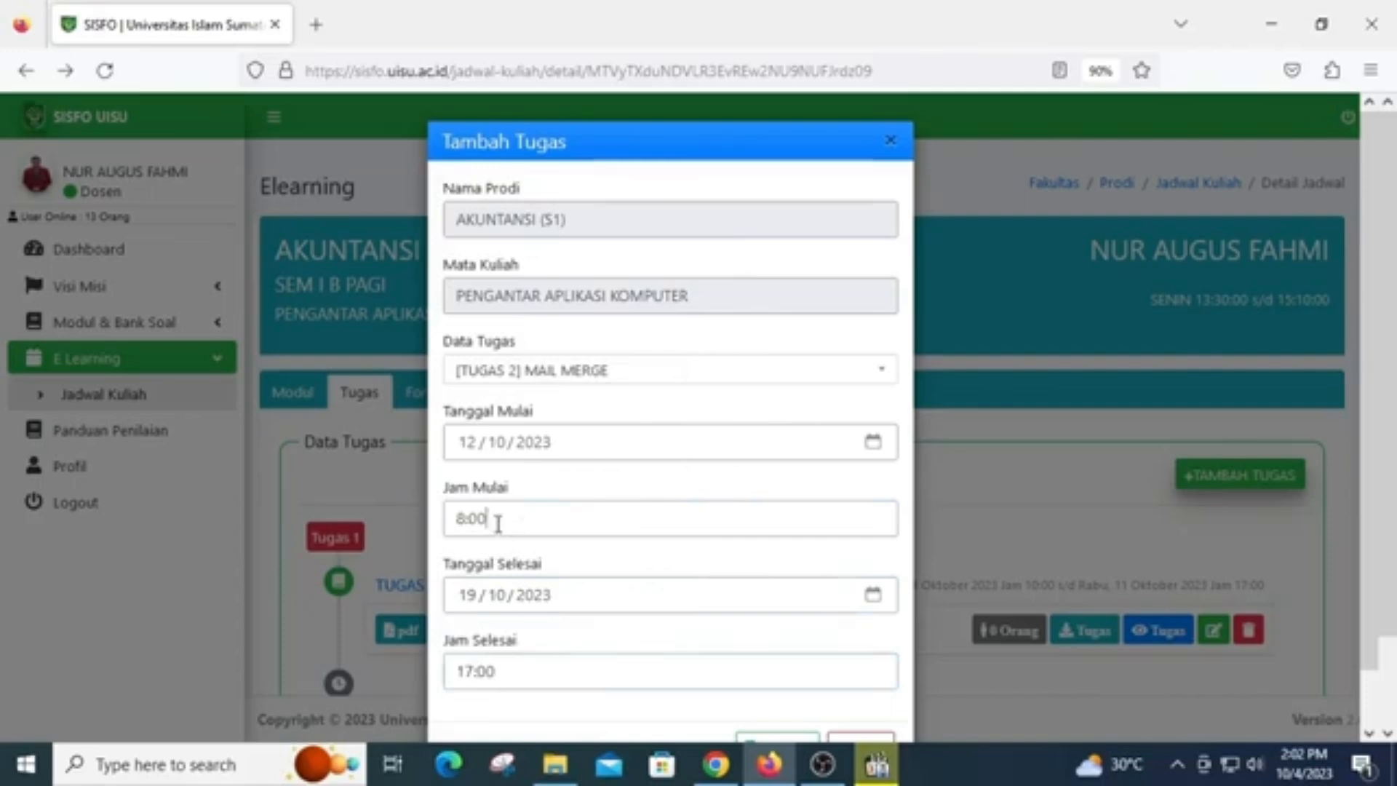
Correct the start time (Jam Mulai) to 08:00 and save the scheduled assignment
left_click_drag(499, 521, 318, 517)
type("08:00")
scroll(817, 611, "down", 1)
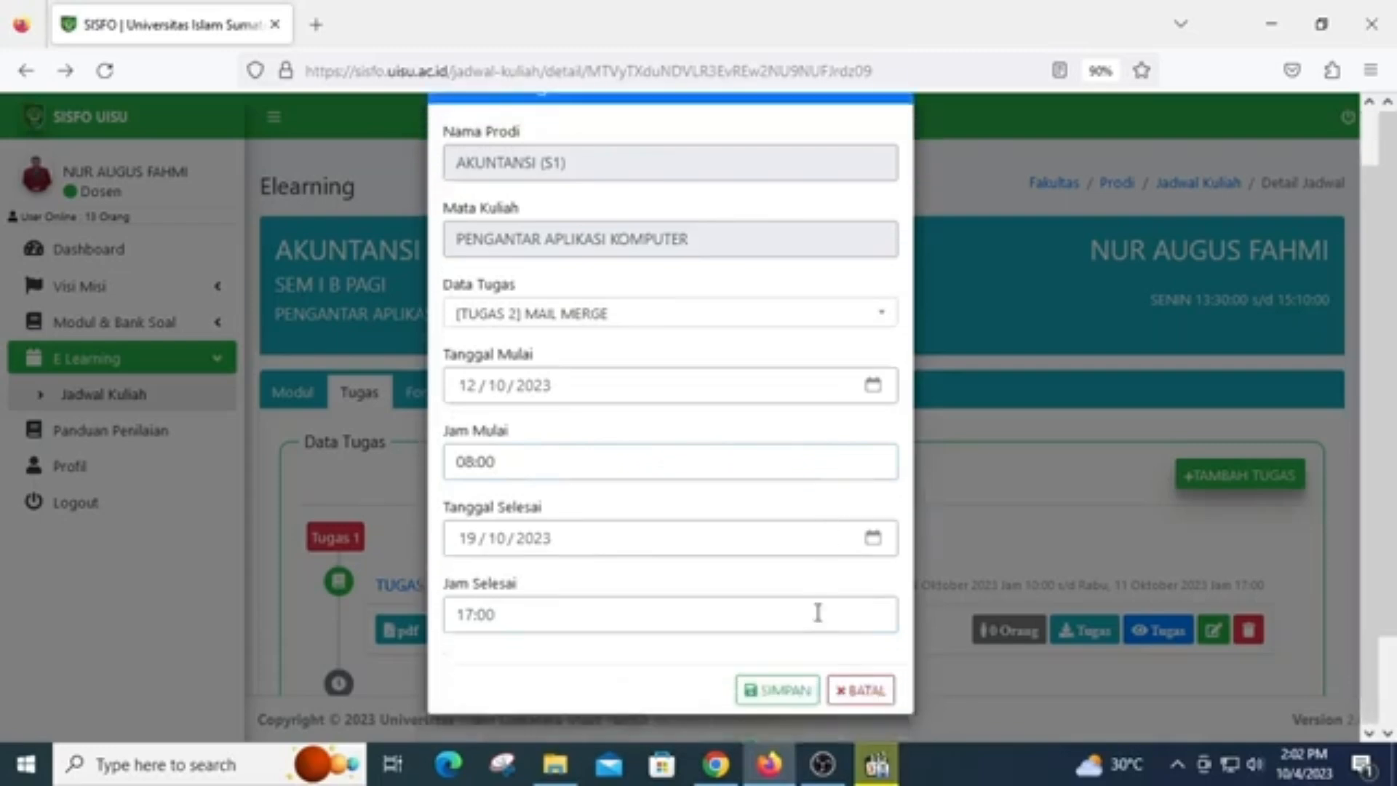
left_click(798, 690)
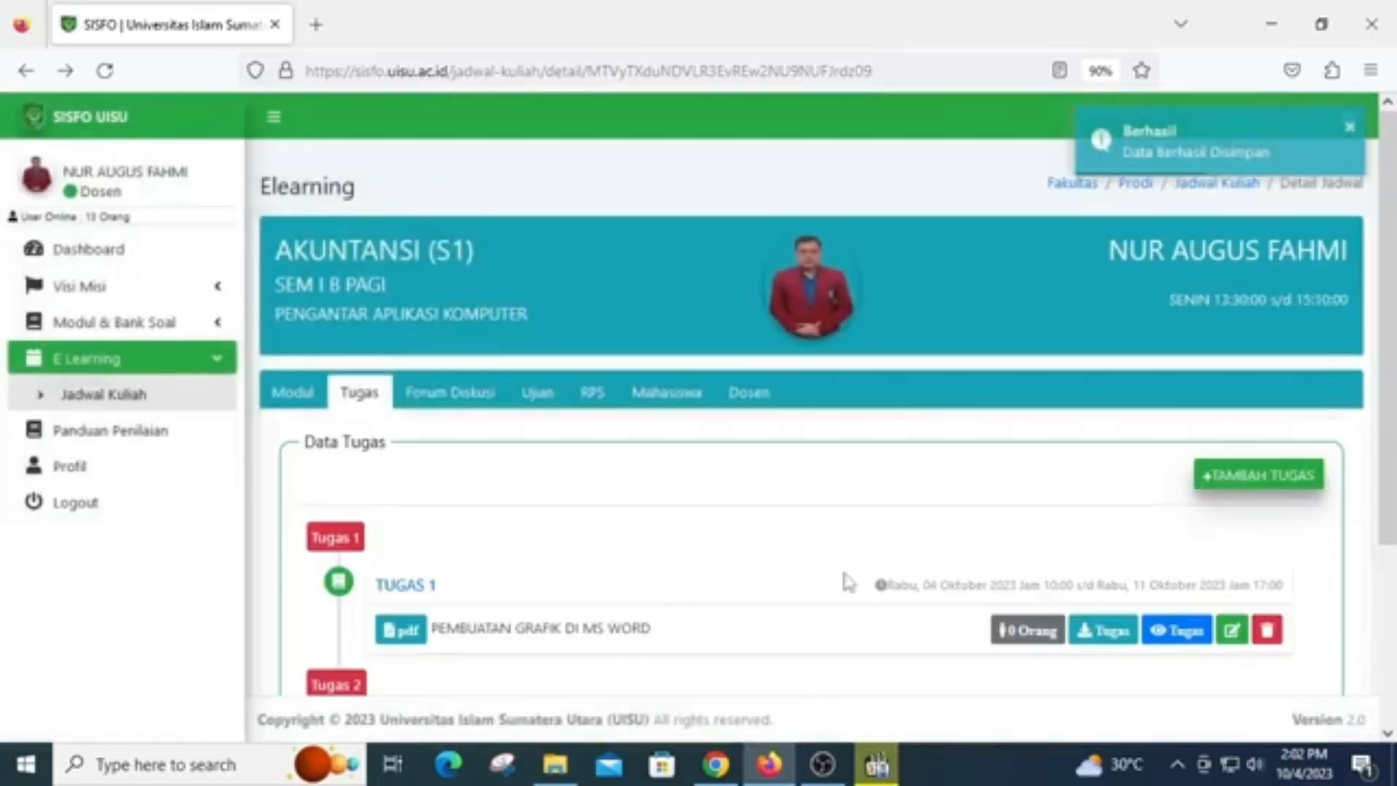
scroll(799, 562, "down", 2)
scroll(800, 562, "up", 1)
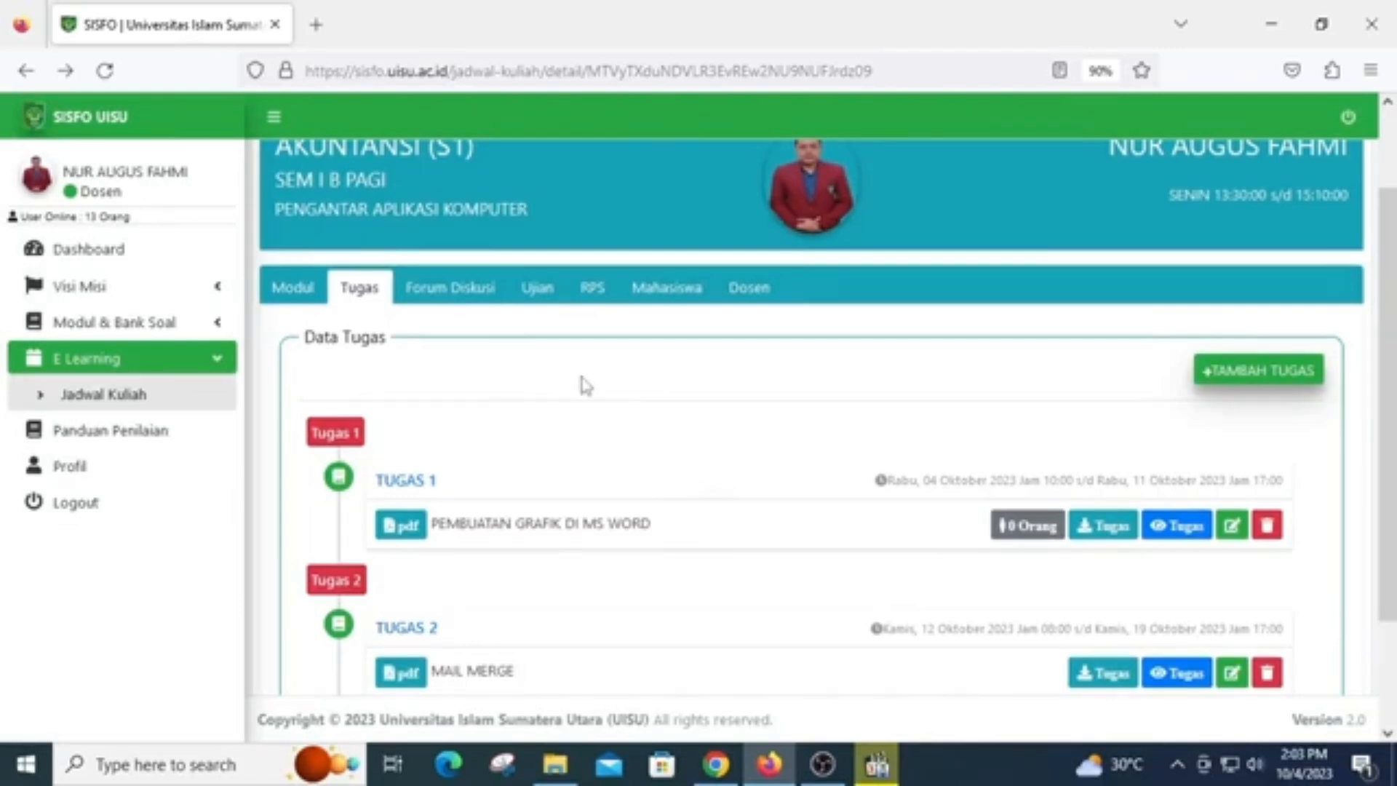
scroll(632, 462, "down", 2)
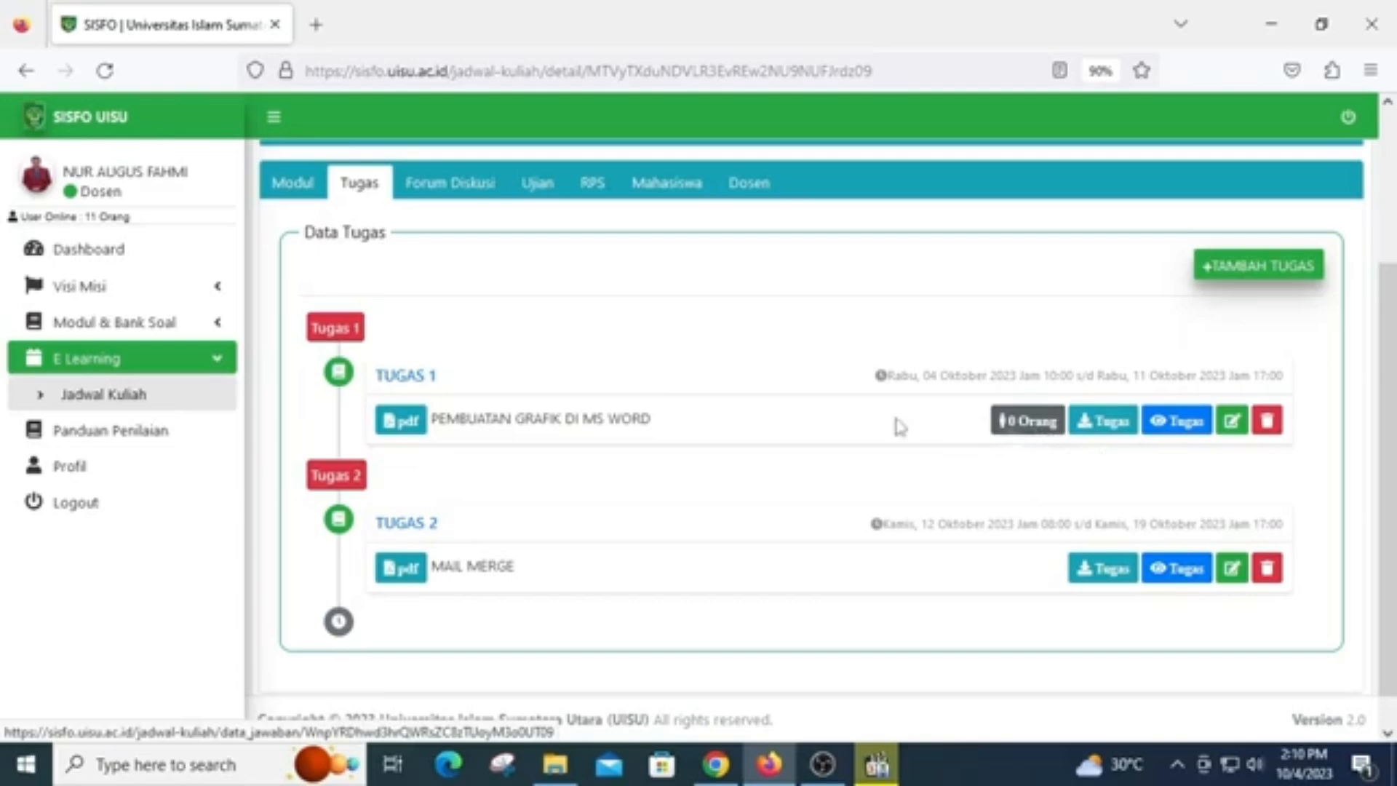
Open the assignment bank (Data Tugas) of KEWIRAUSAHAAN (S1) in the FAKULTAS EKONOMI DAN BISNIS
left_click(182, 323)
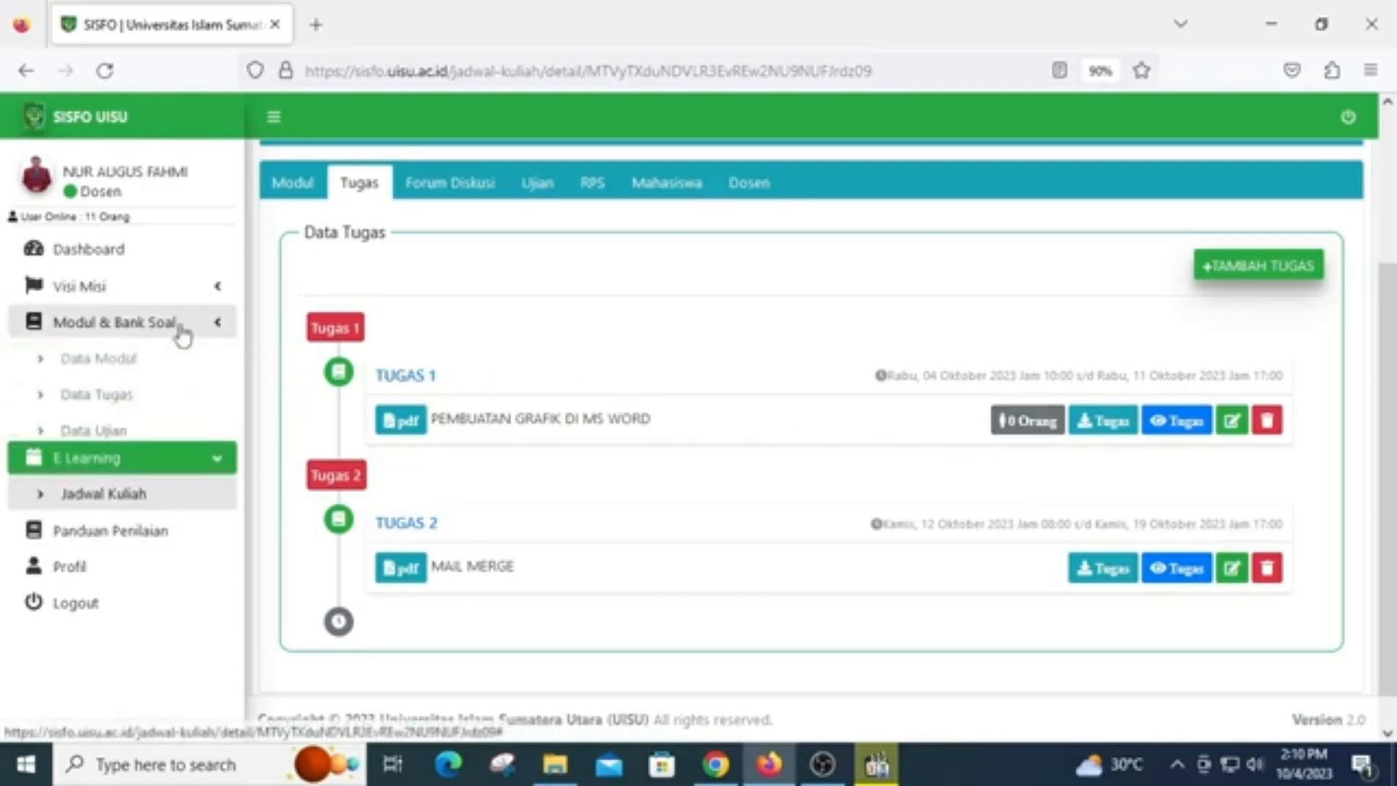
left_click(129, 397)
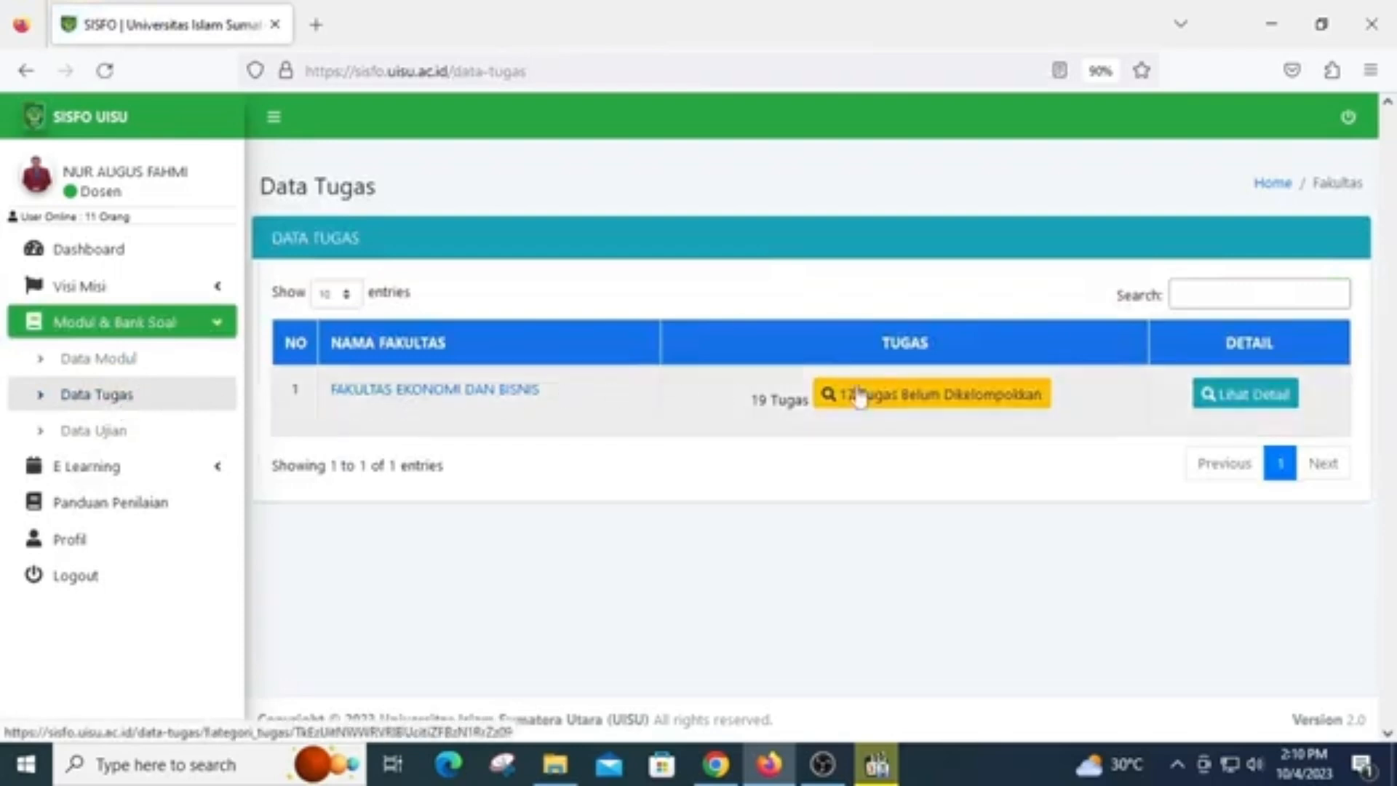
left_click(1240, 412)
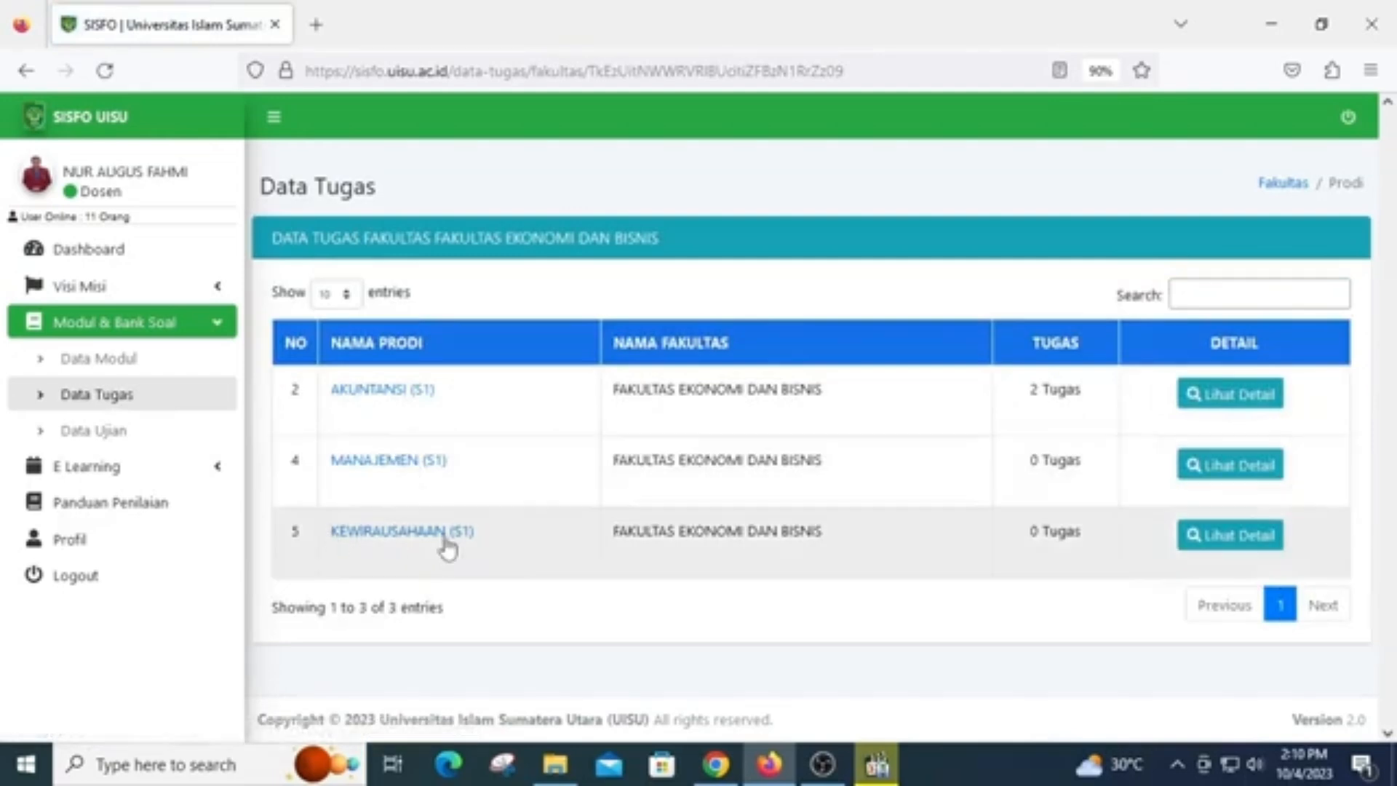
left_click(1233, 542)
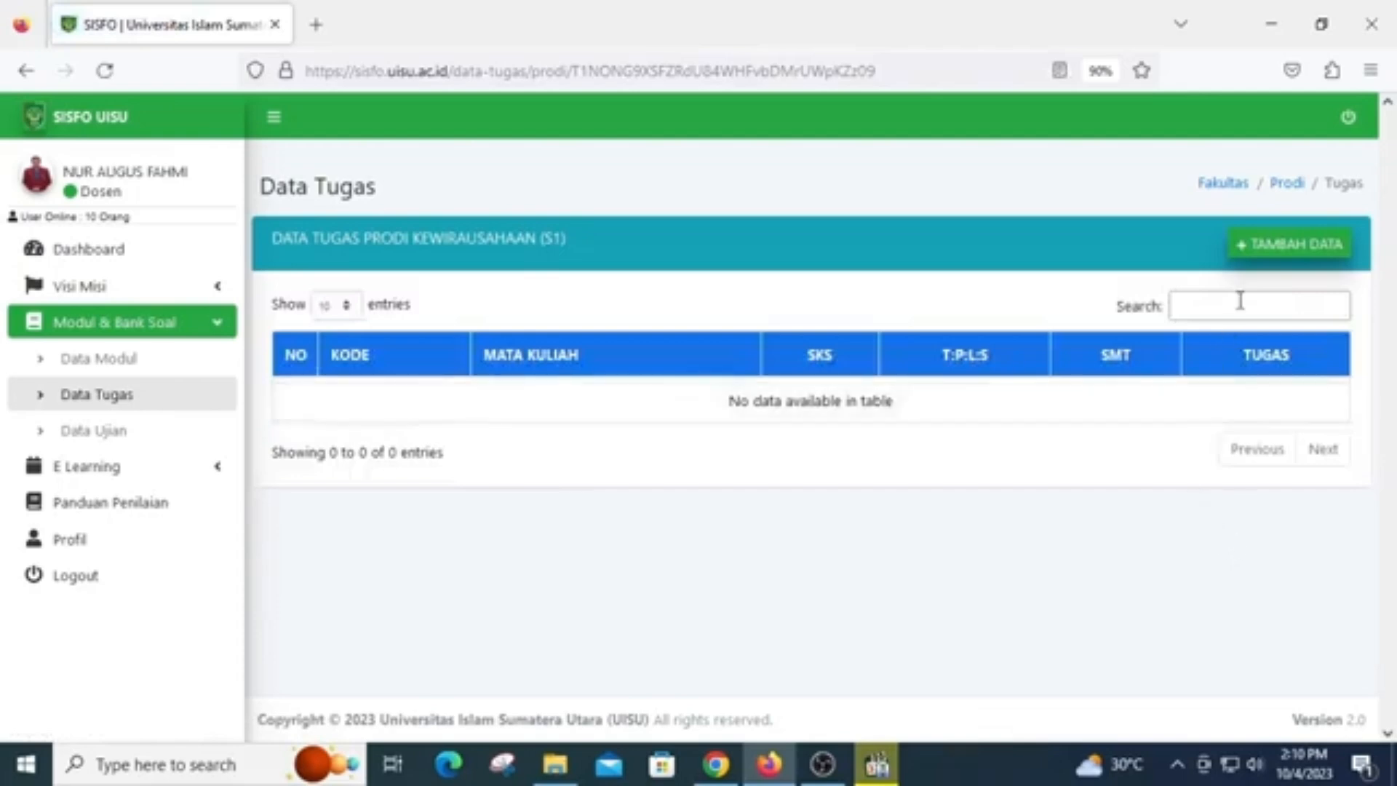
Start a new assignment record for the course (Matakuliah) DIGITAL MARKETING SEM 5
left_click(1276, 260)
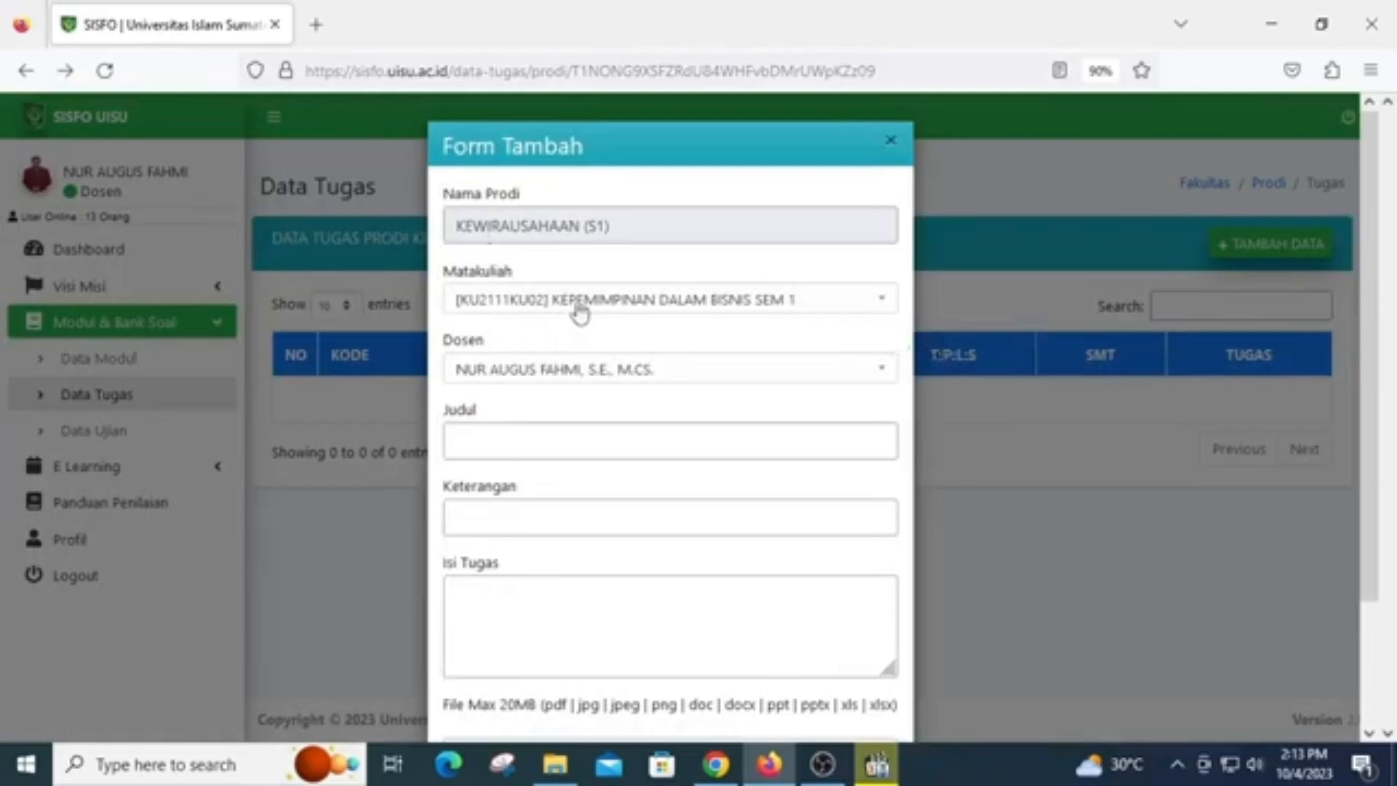
left_click(646, 304)
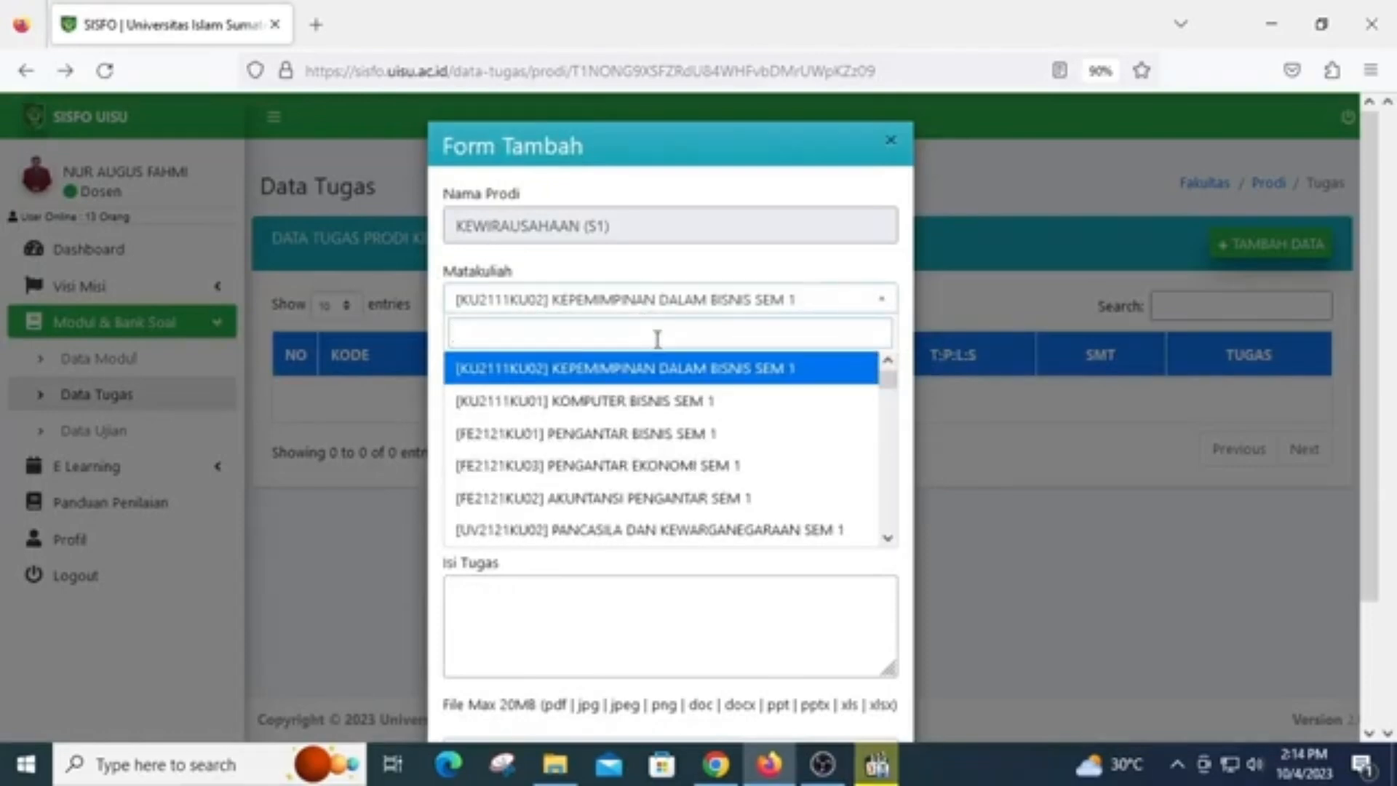
type("DIGITAL")
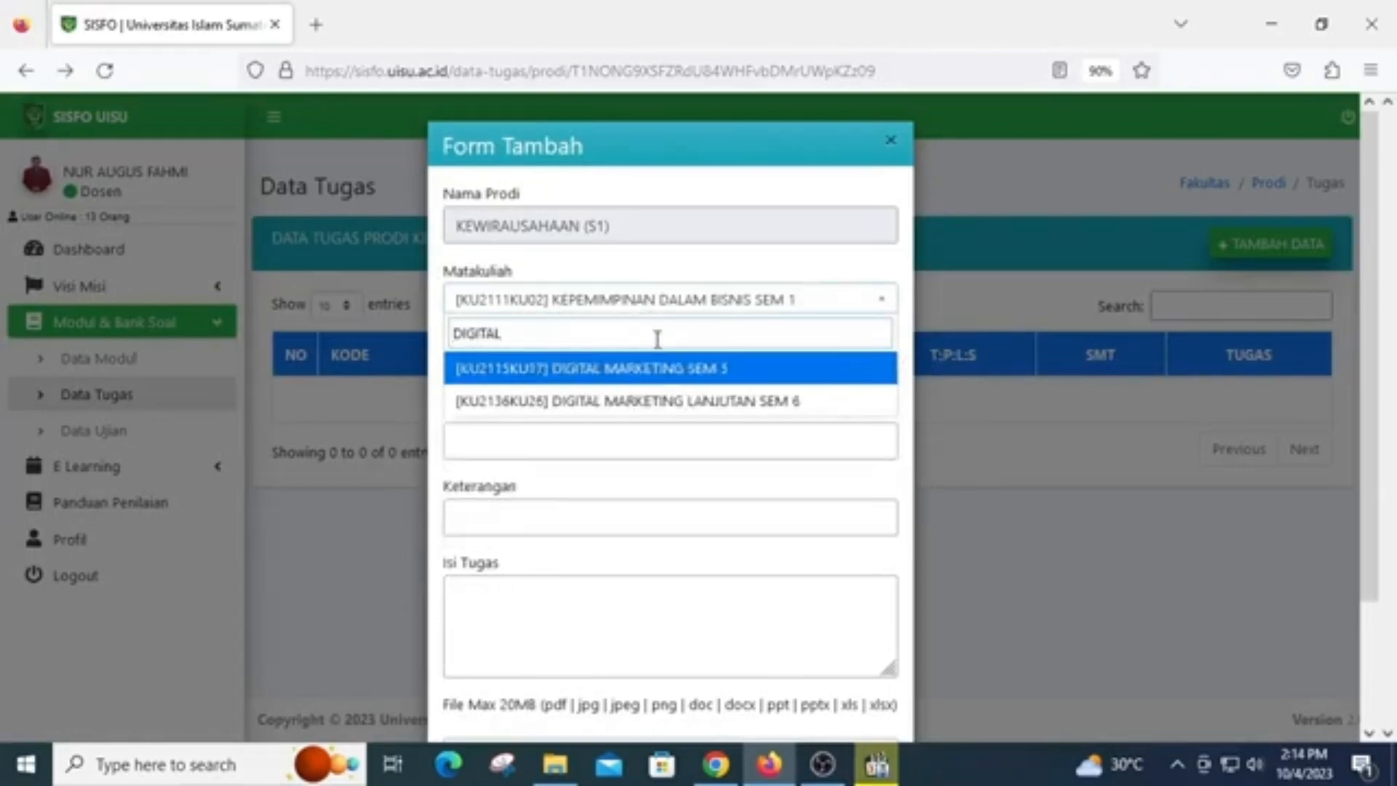
left_click(658, 372)
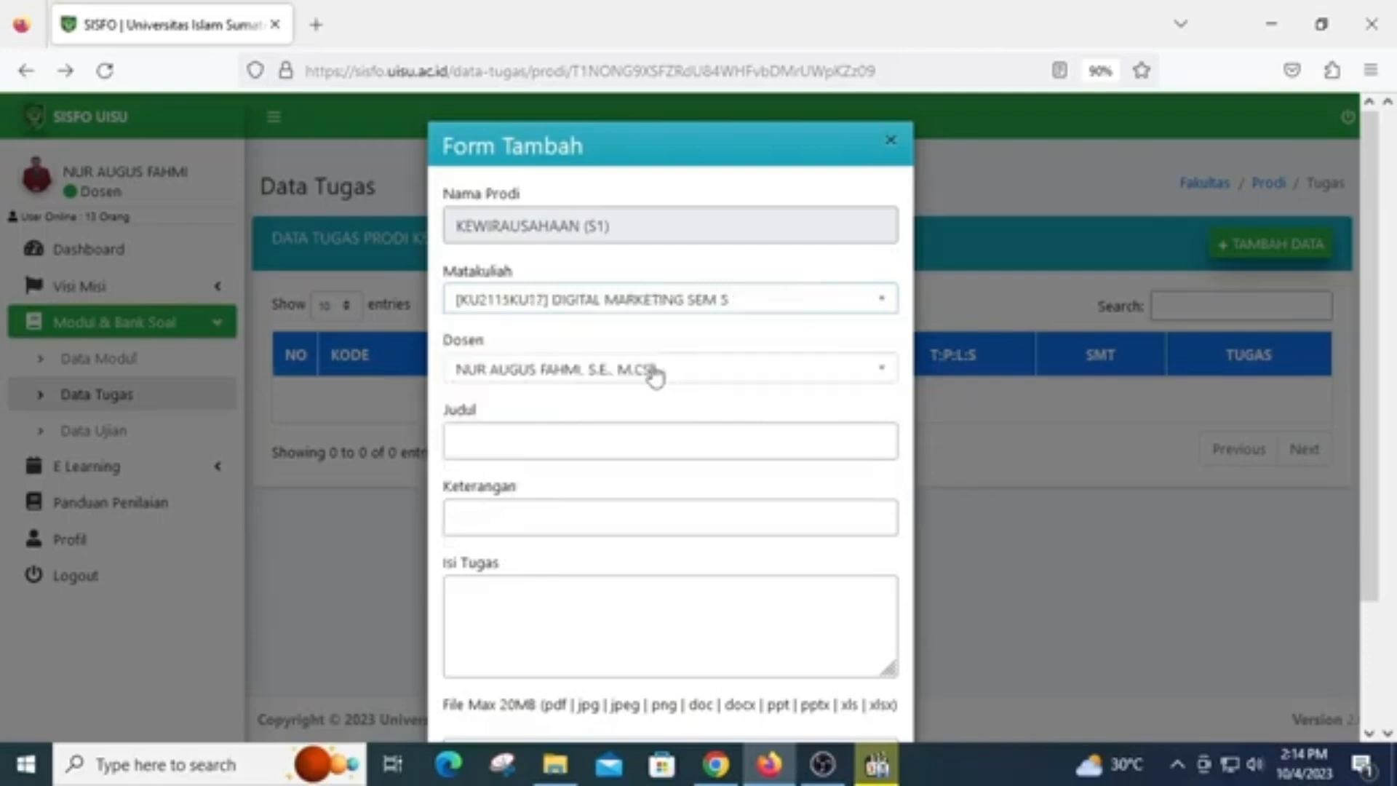
Enter "TUGAS 1 DIGITAL MARKETING" as the assignment's title (Judul)
left_click(576, 443)
type("TUGAS")
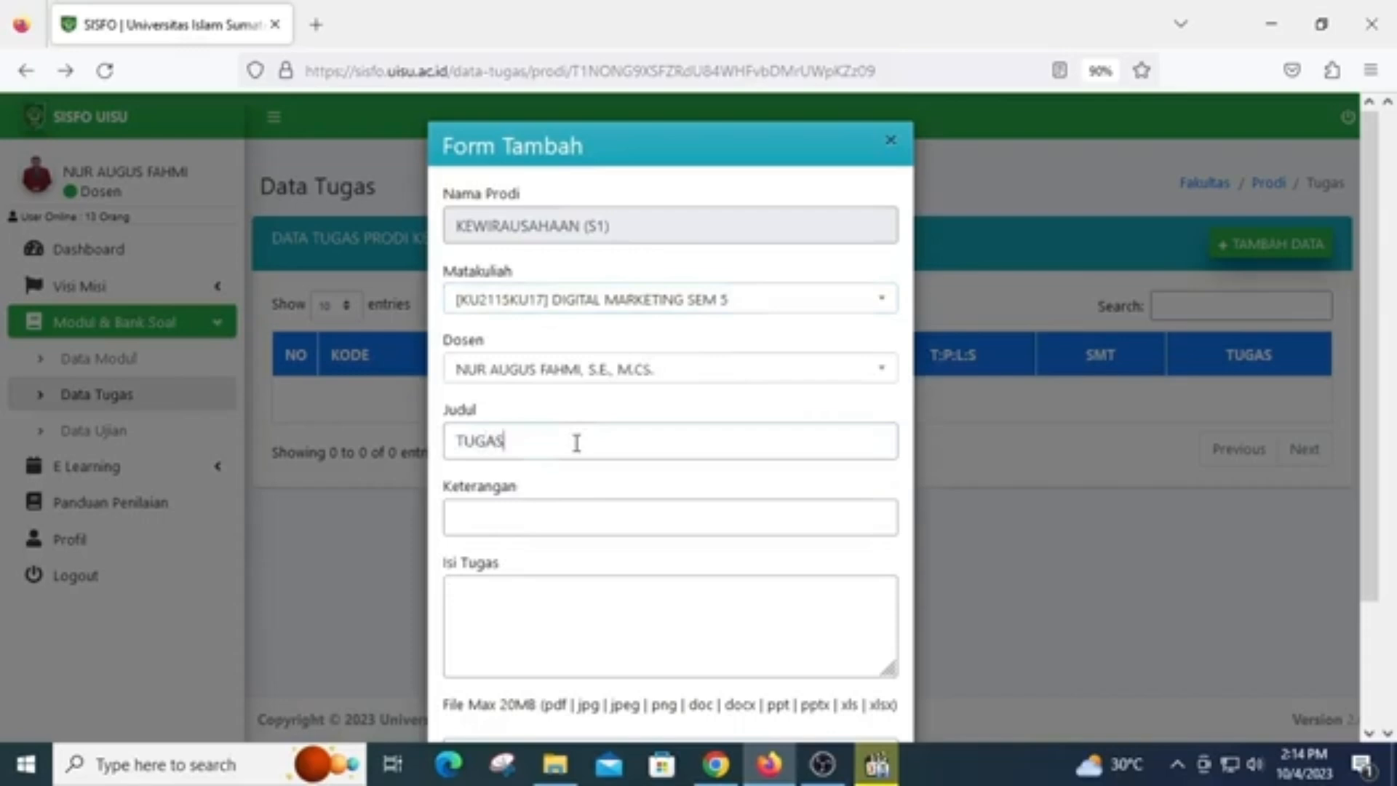
type(" 1 DIGITAL MARKETRI")
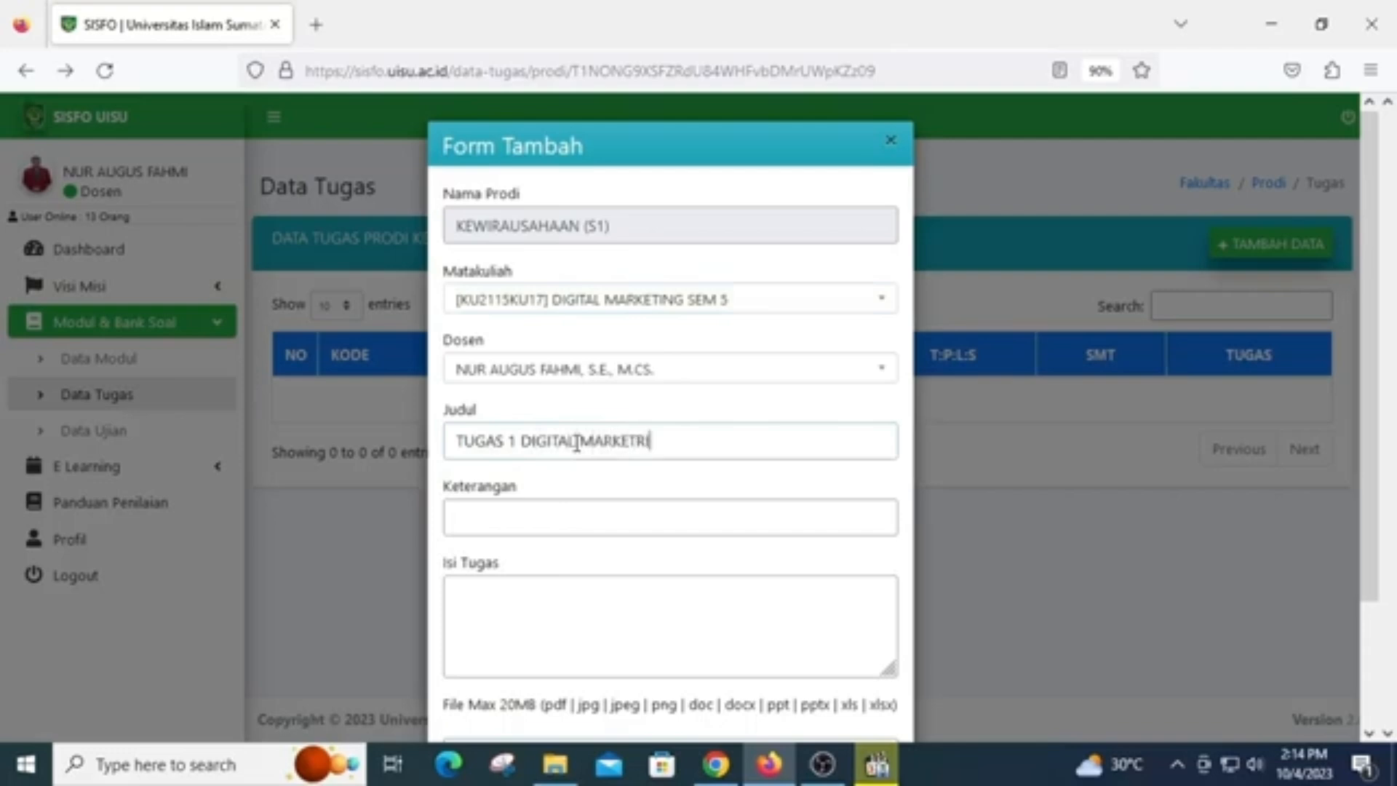
key("BackSpace")
key("BackSpace")
type("ING")
Enter "DAFTAR GOOGLE BISNISKU" as the assignment's description (Keterangan)
left_click(565, 518)
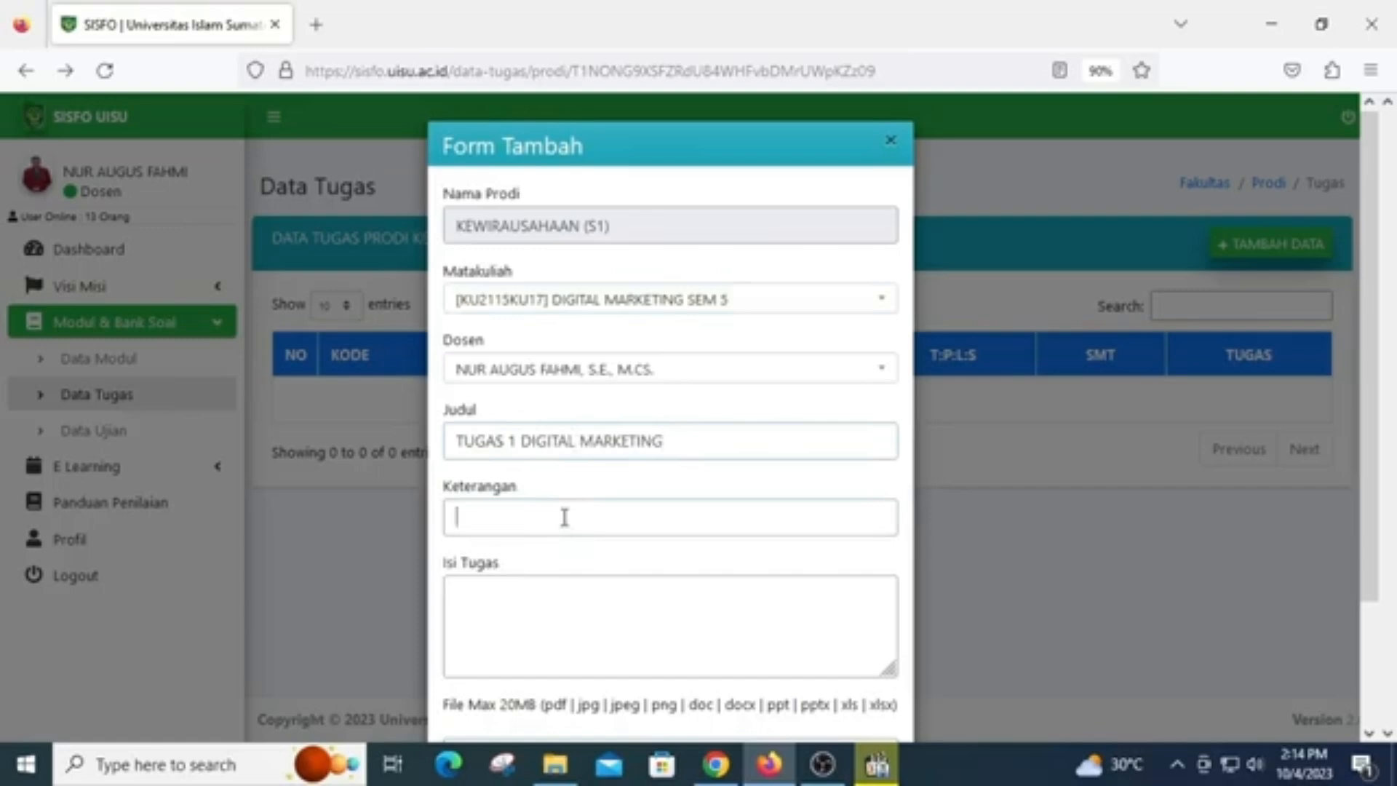
right_click(565, 517)
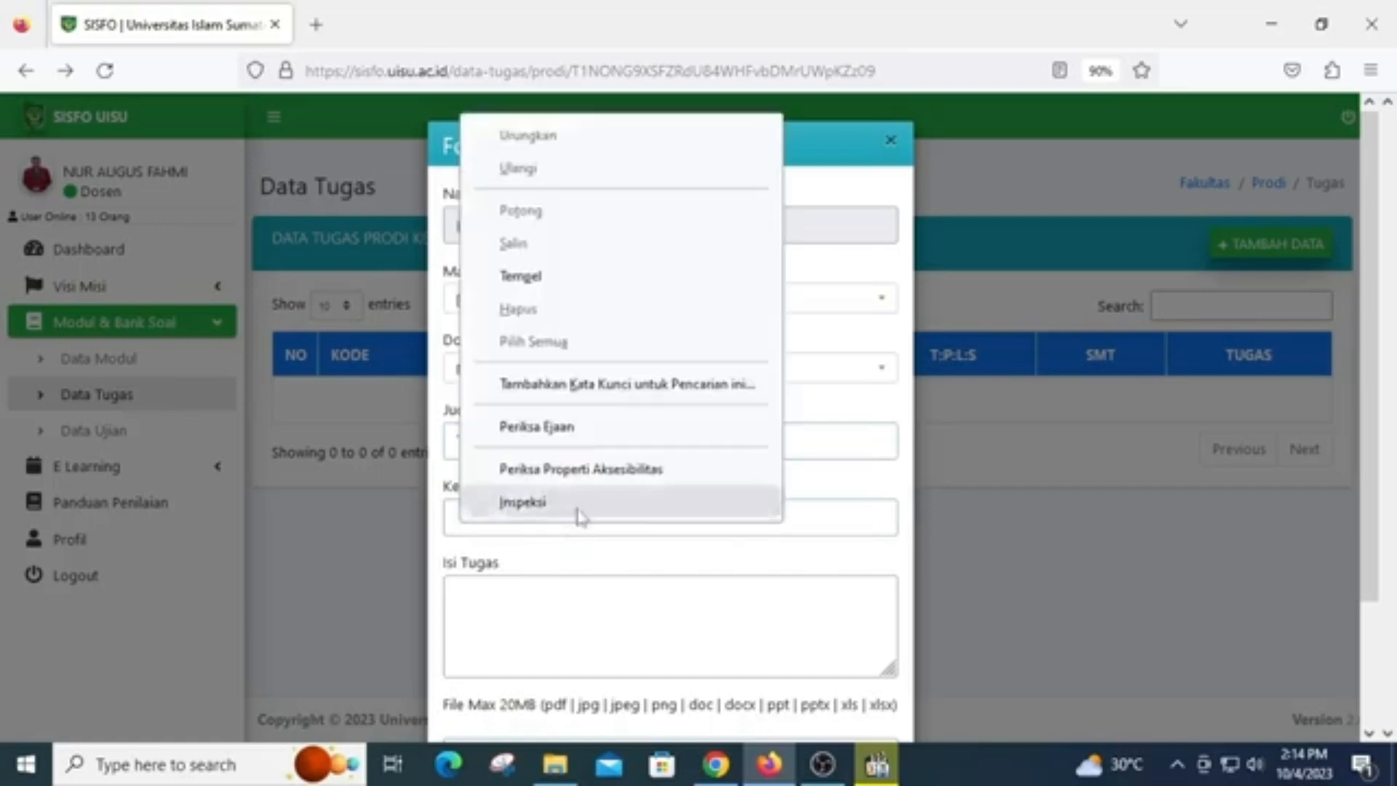
left_click(611, 635)
left_click(506, 522)
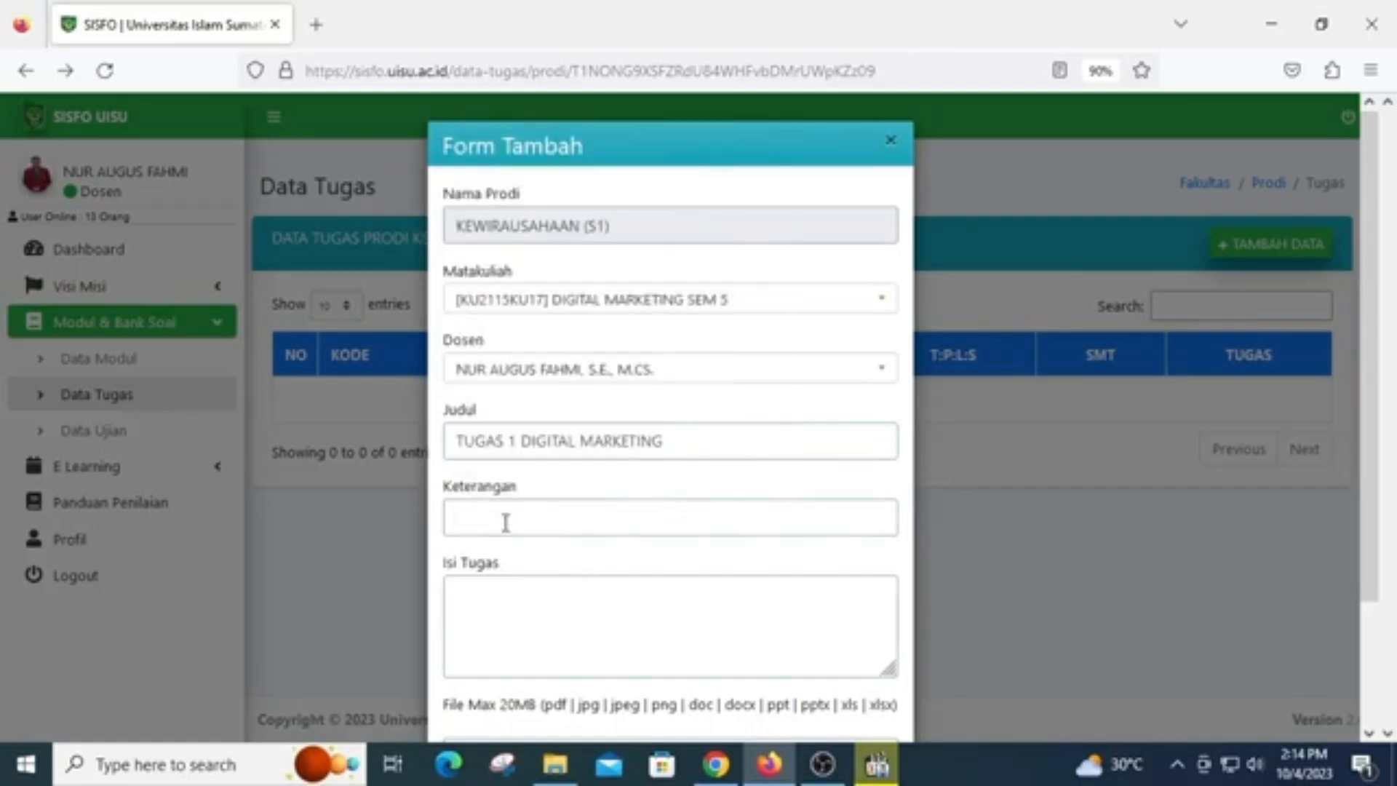
type("DAFTAR GOGO")
key("BackSpace")
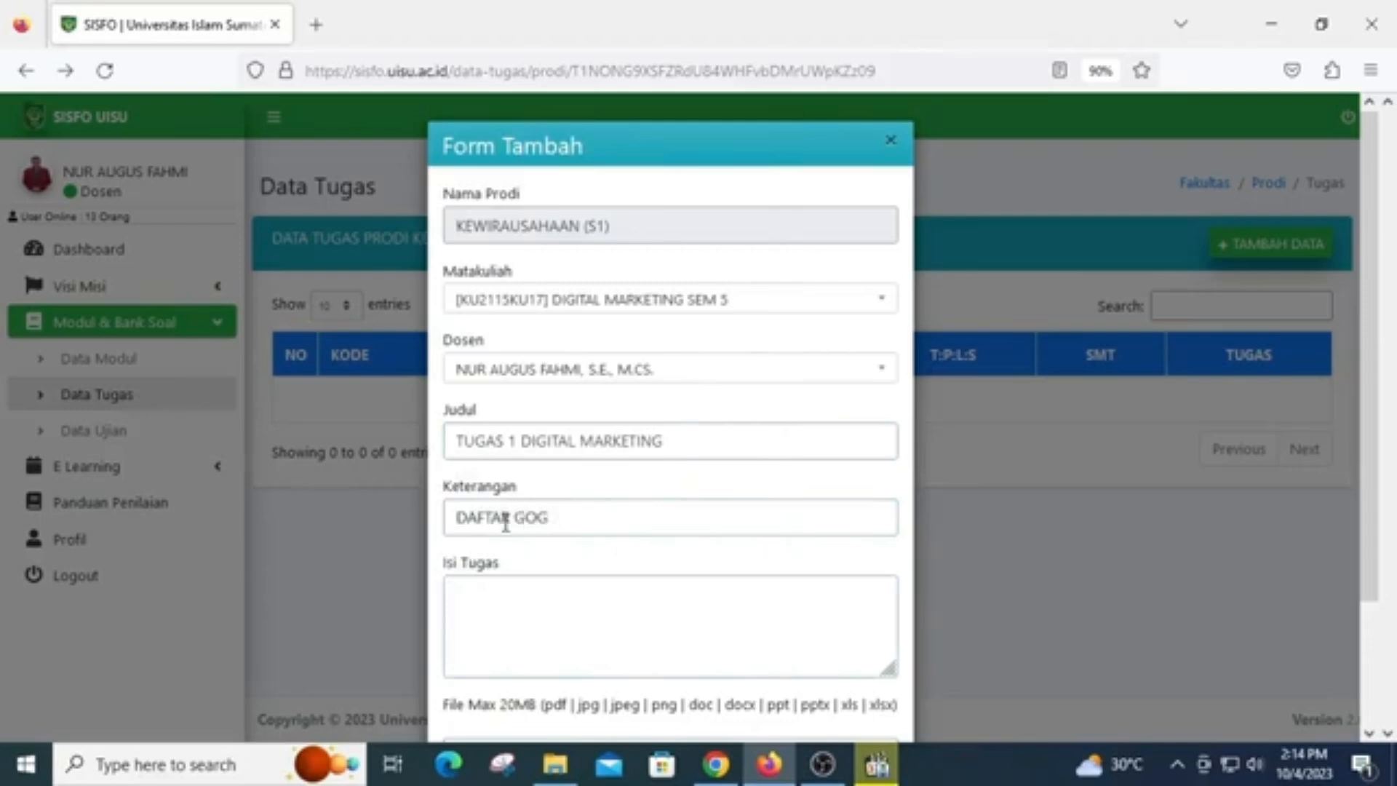
key("BackSpace")
type("OGLE BISNISKU")
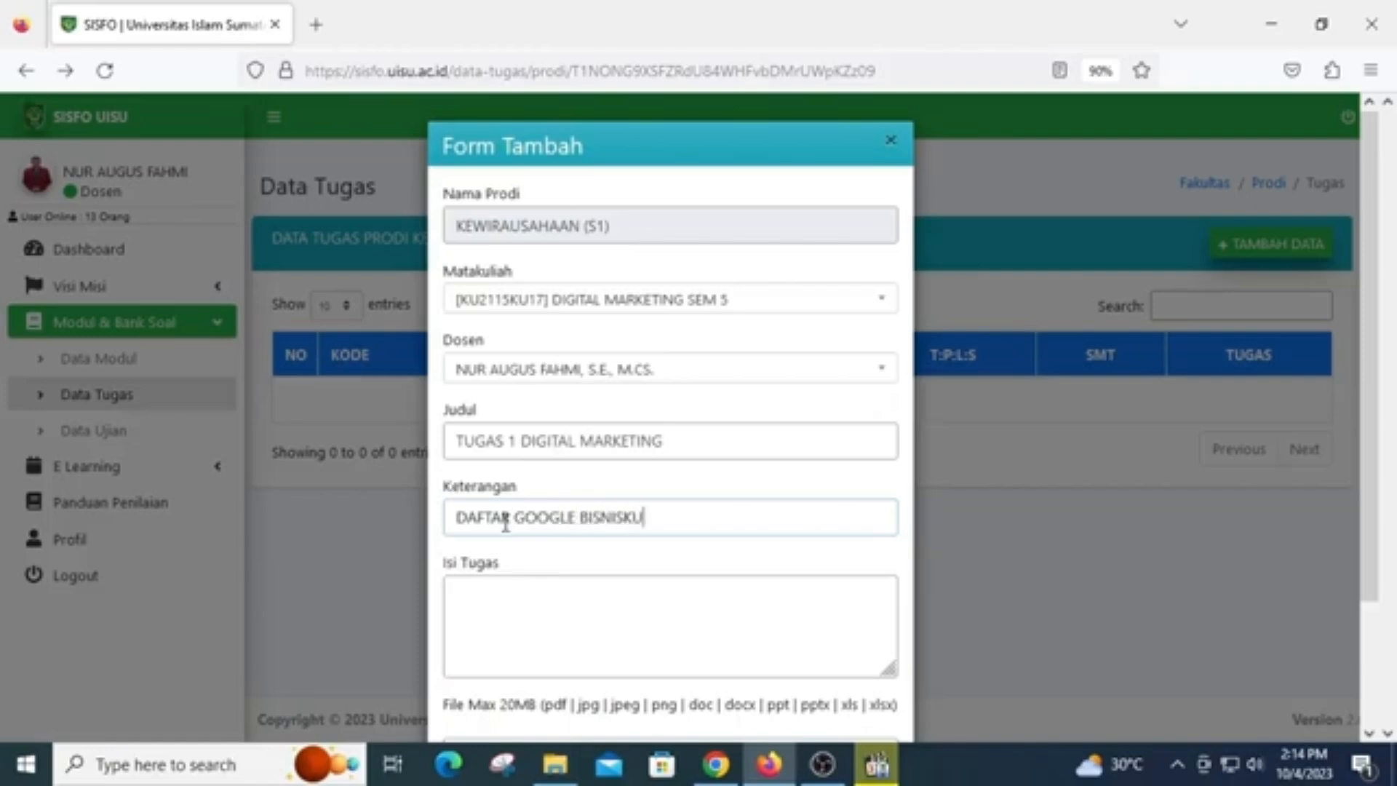
Write "SILAHKAN DAFTARKAN USAHA DISEKITAR ANDA KE MESIN PENCARI GOOGLE" as the assignment's content (Isi Tugas)
left_click(652, 585)
type("SILAH")
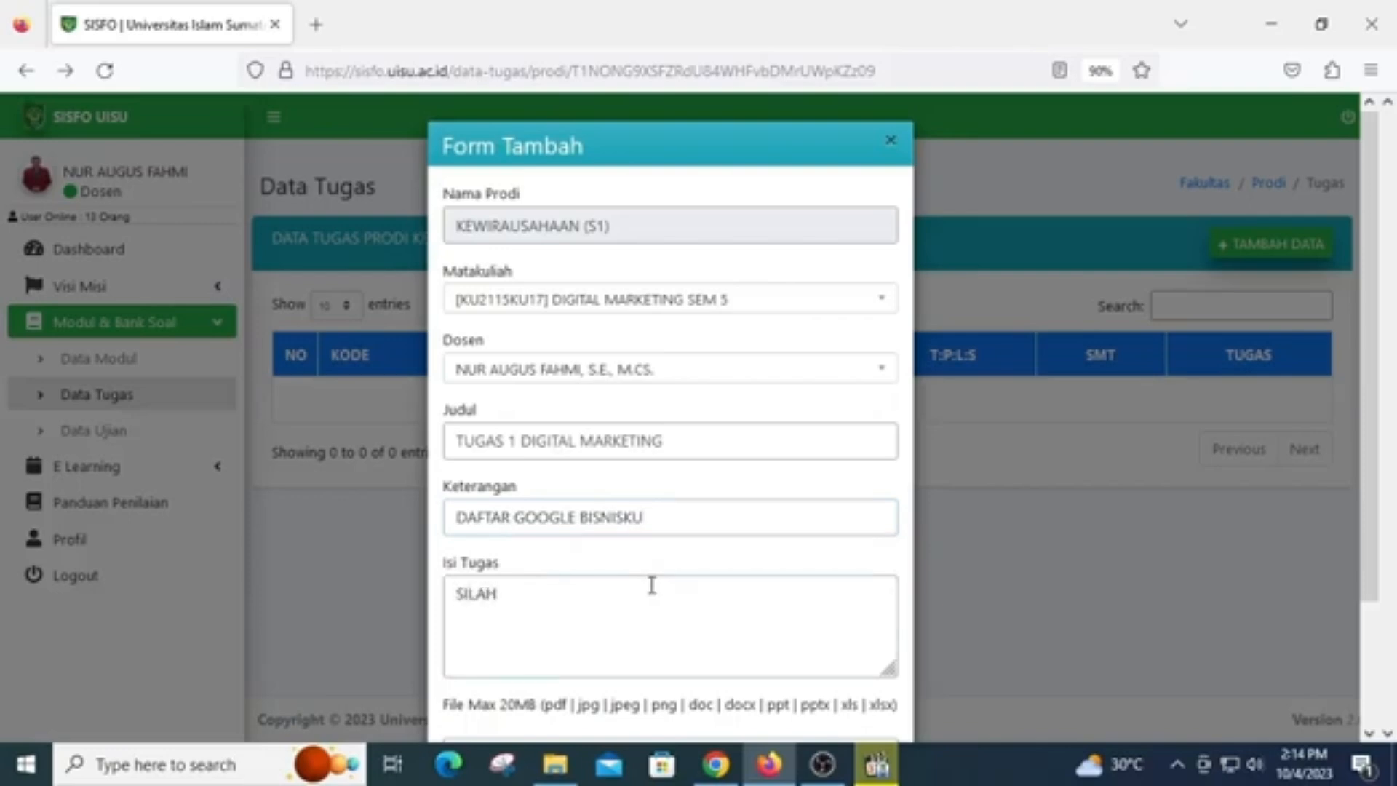
type("KAN DAFT")
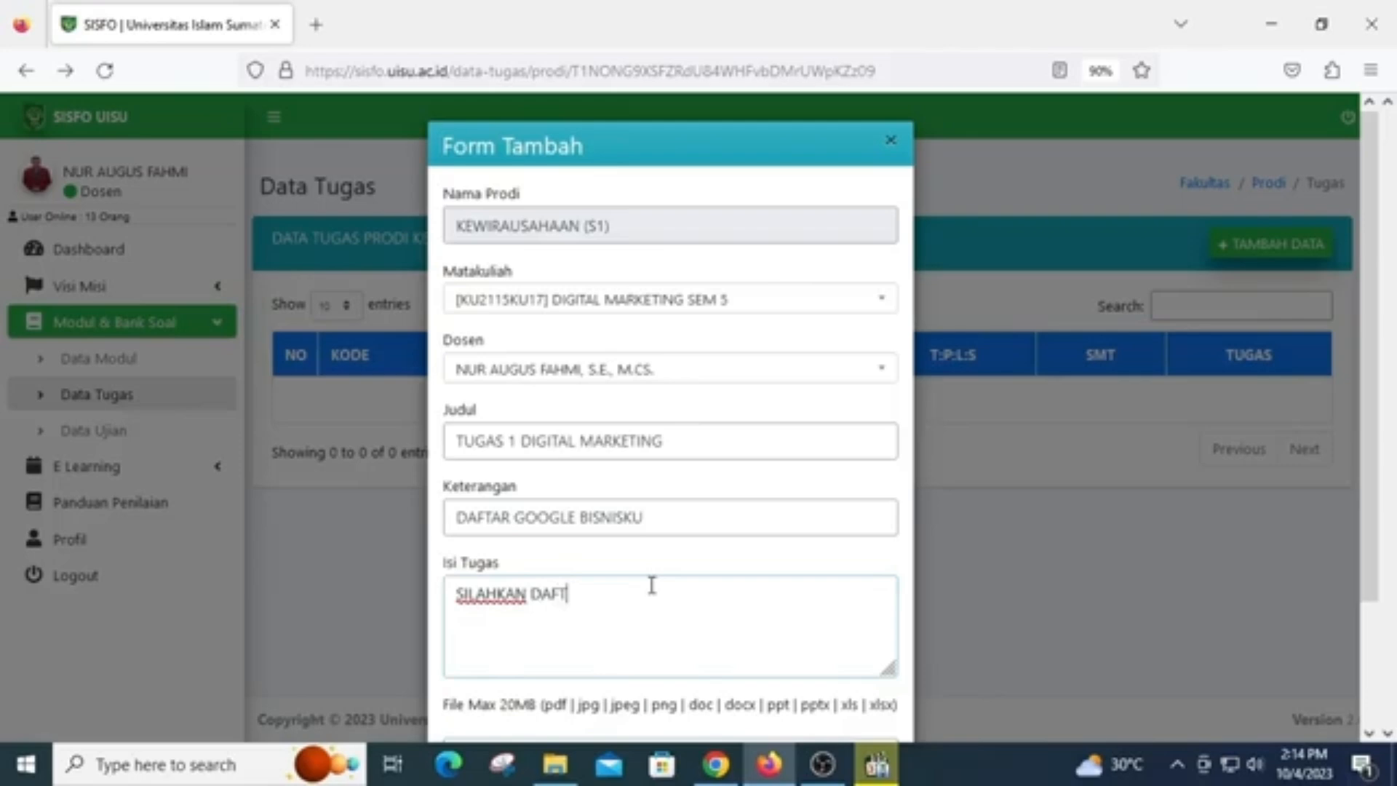
type("ARKAN USAHA DISEK")
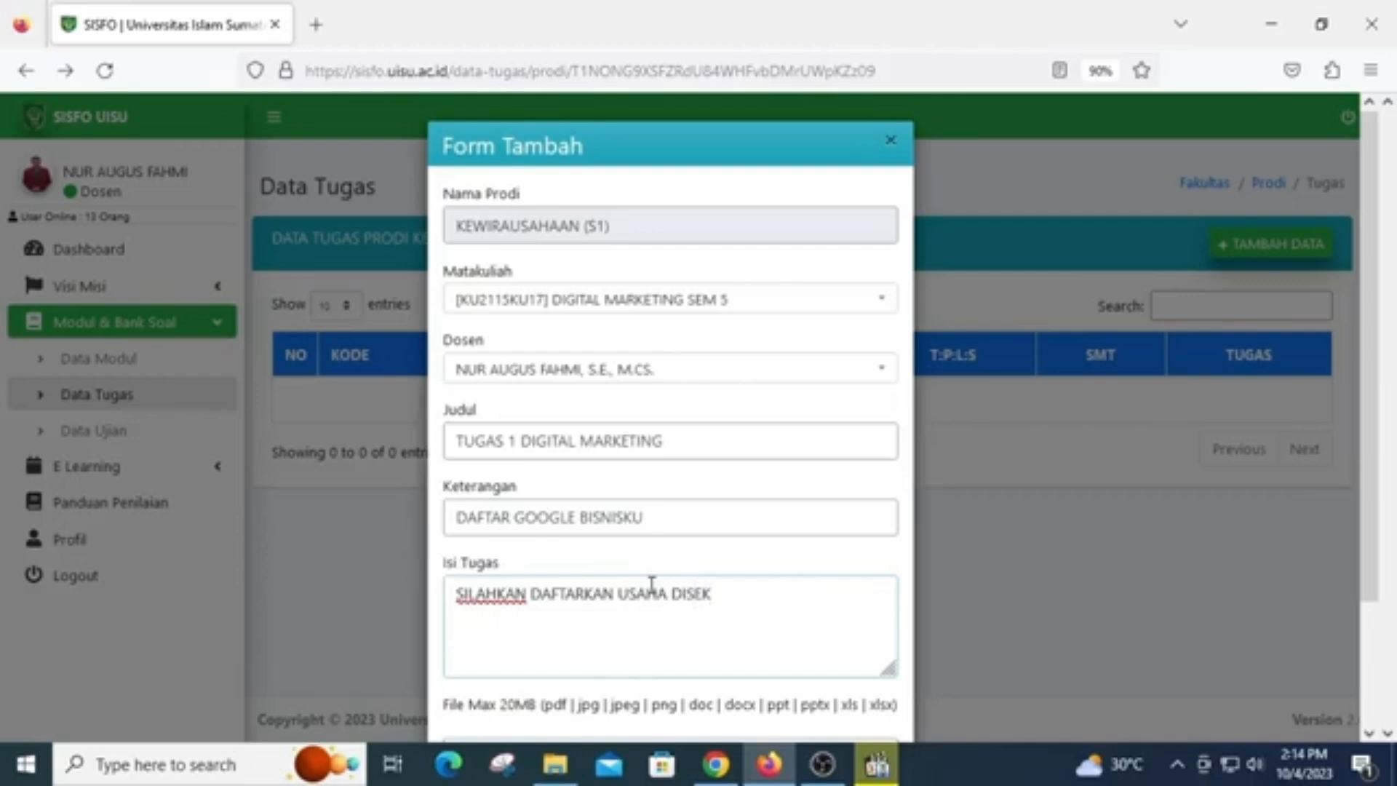
type("ITAR ANDA")
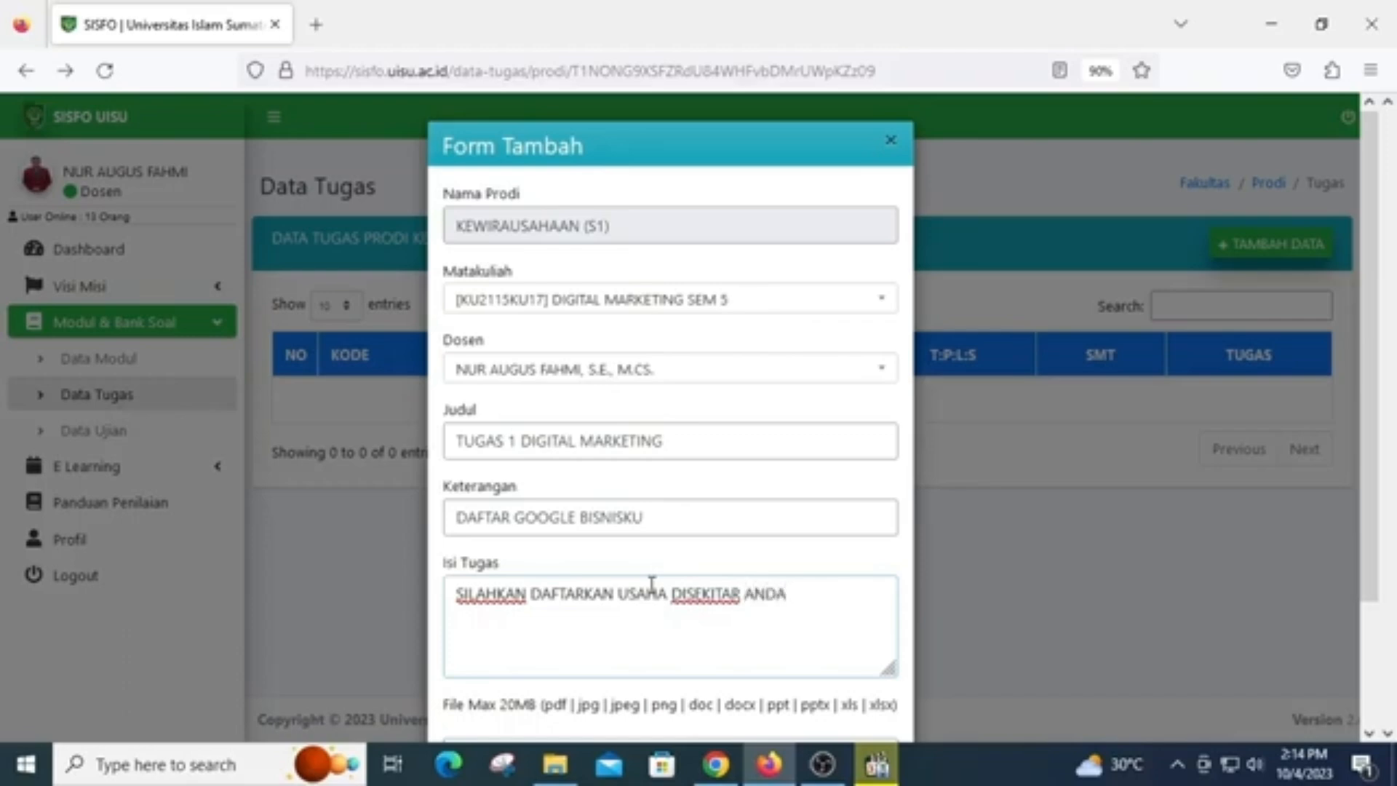
type(", D")
key("BackSpace")
key("BackSpace")
key("BackSpace")
type("KE MESIN ")
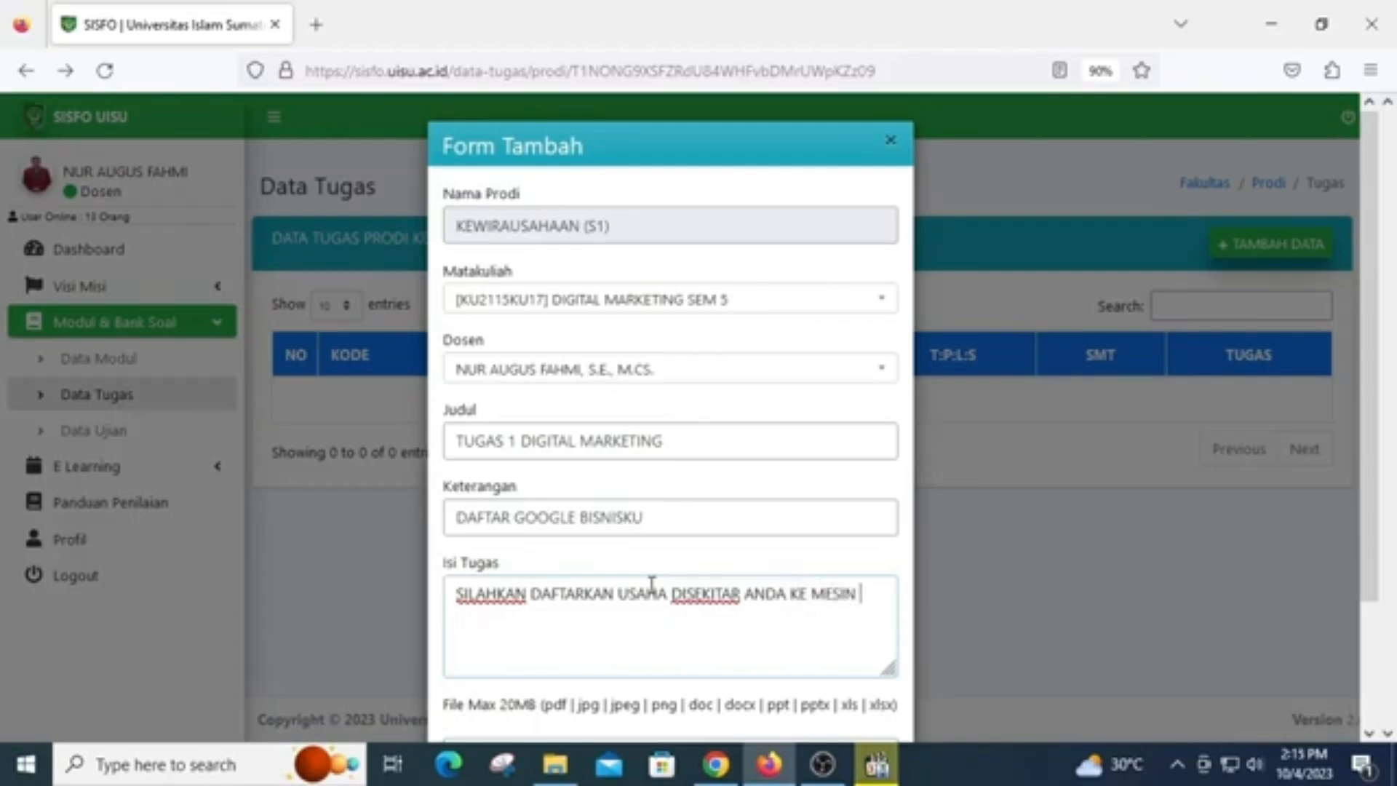
type("PENCARI")
type("OGLE")
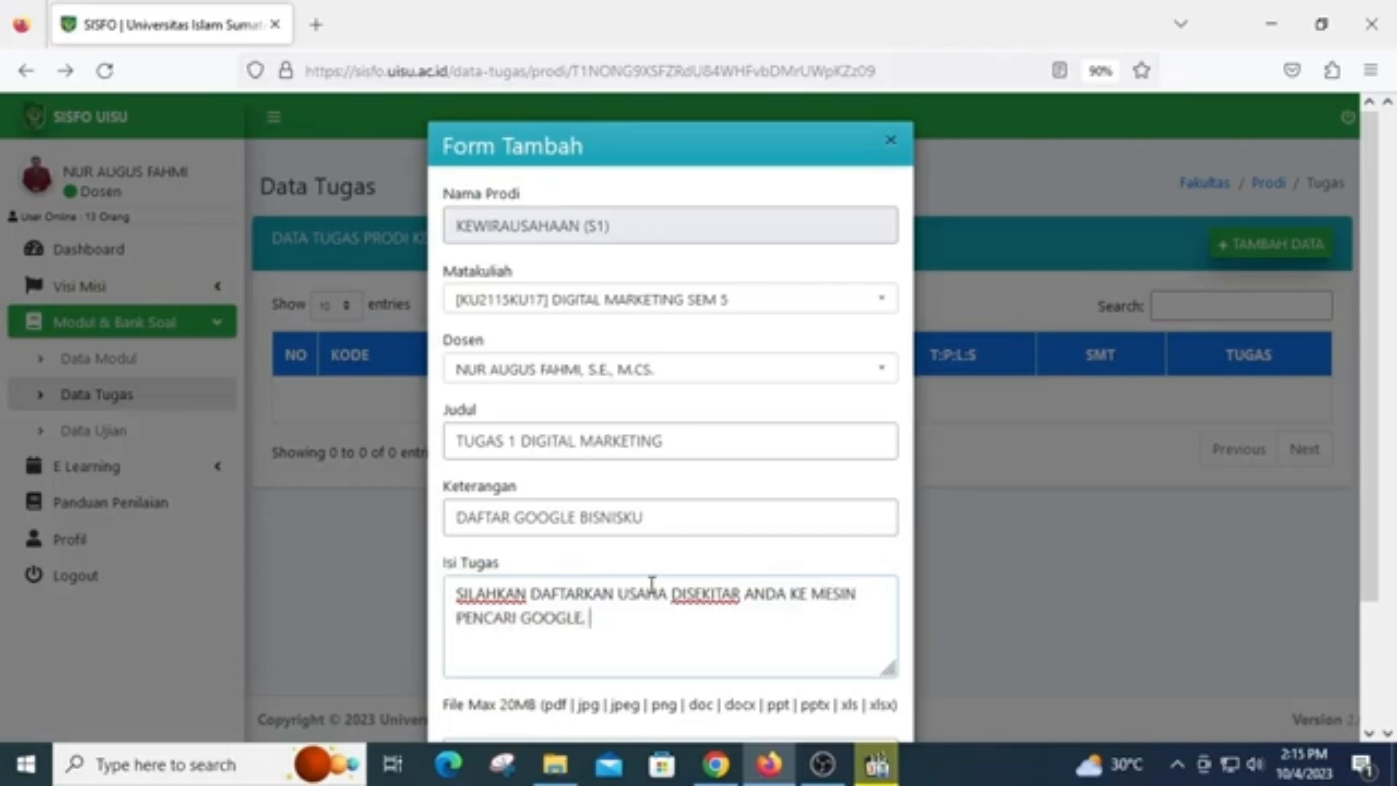
Continue the assignment's content (Isi Tugas) after "GOOGLE" with ". UPLOAD DOKUMEN DI WORD"
type(". UPLOAD DOKUNME")
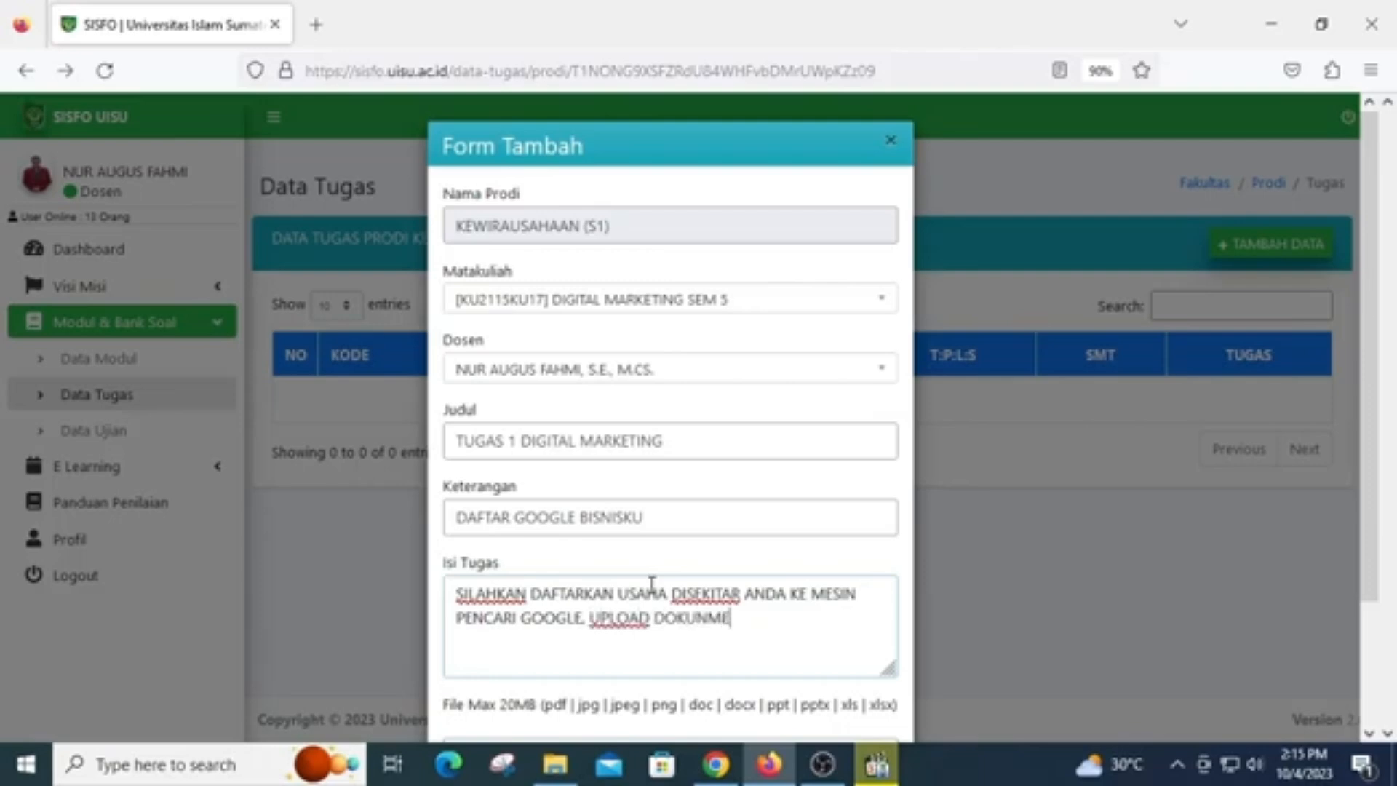
key("BackSpace")
key("BackSpace")
key("BackSpace")
type("MEN DI WORD ")
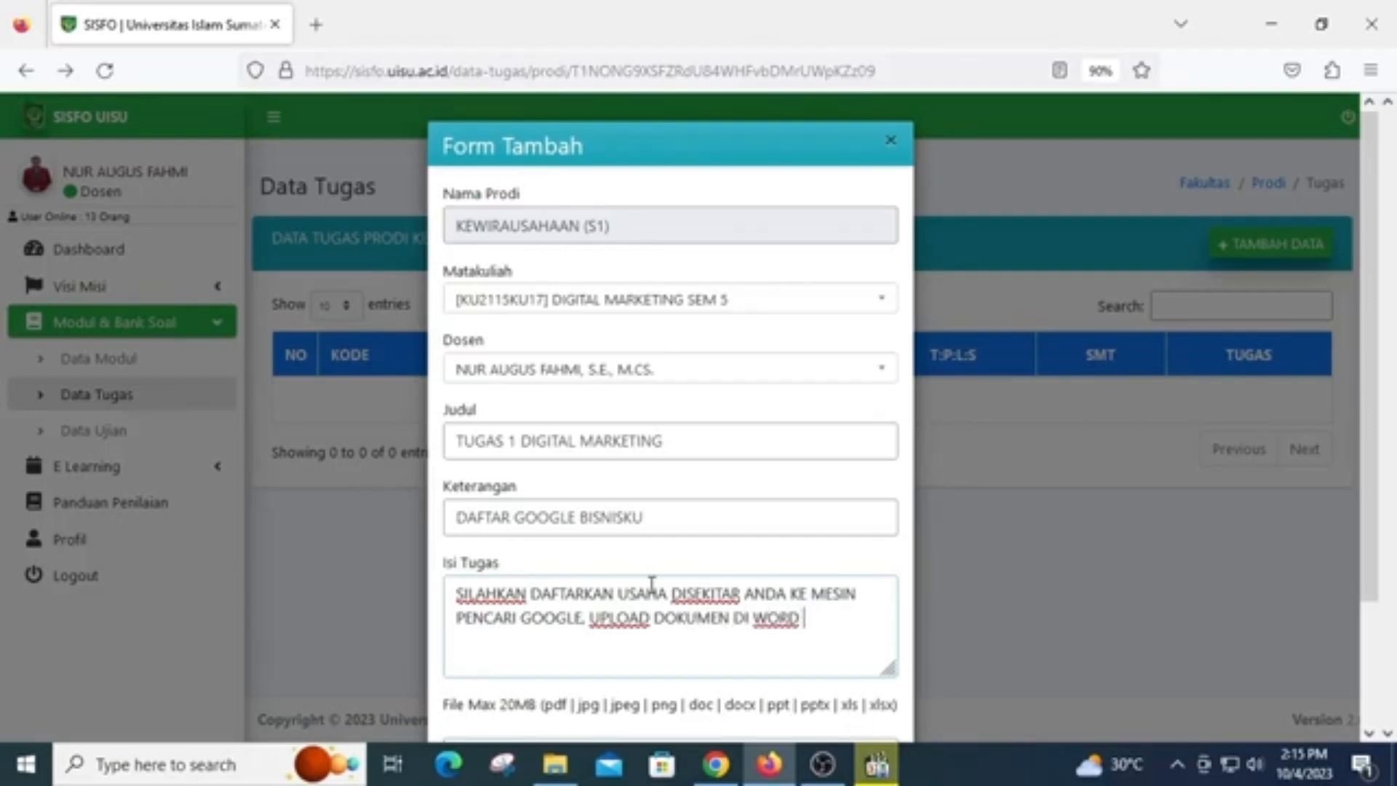
type("DESKRIP")
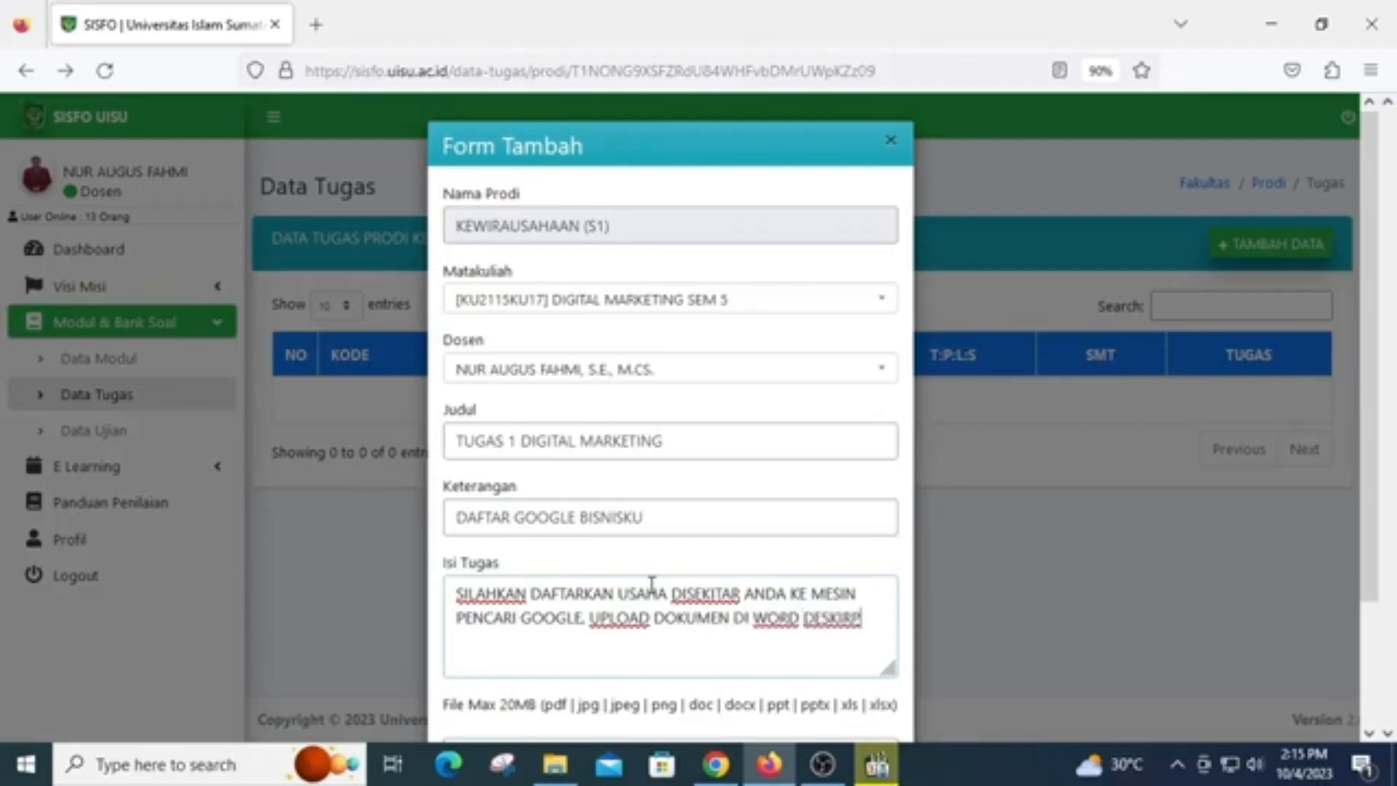
type("SI TOKO DAN")
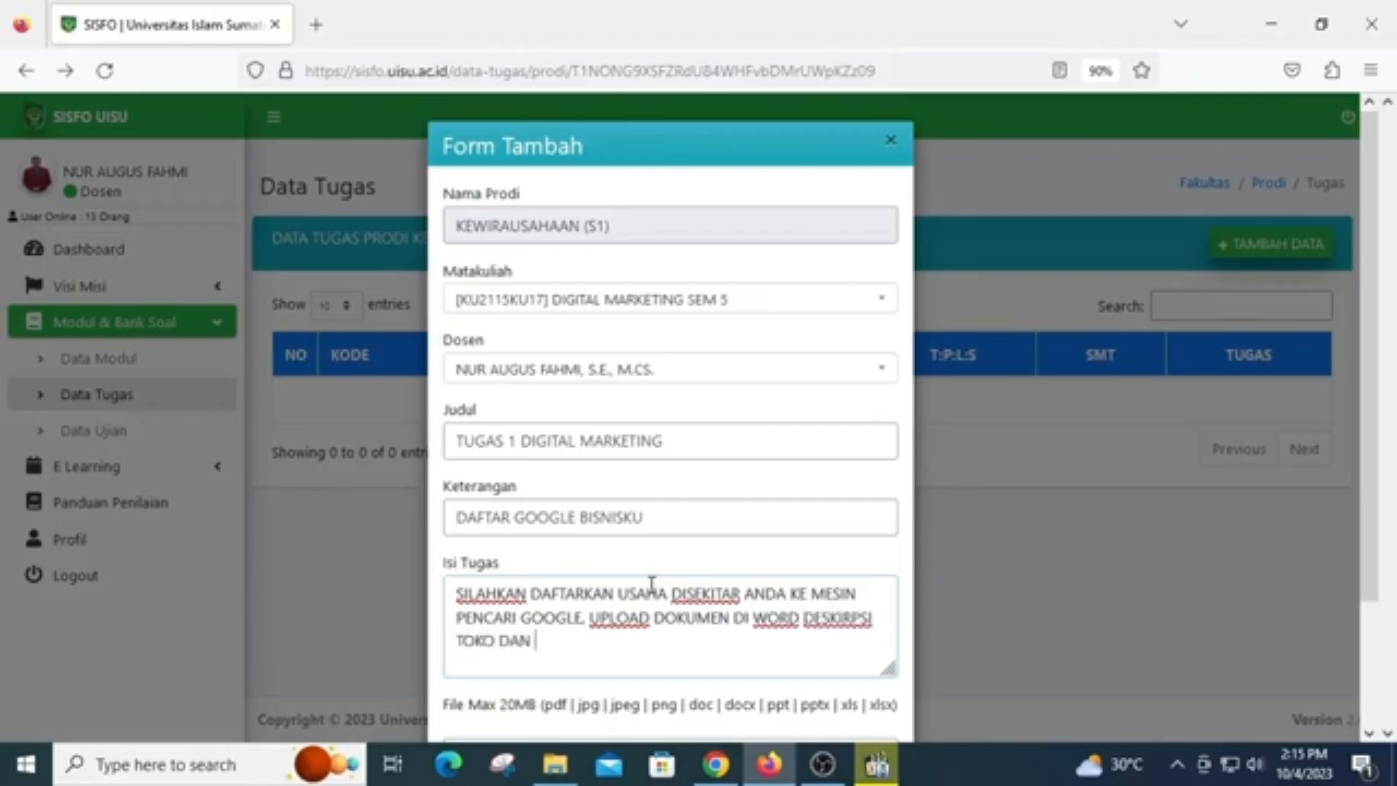
type(" ALAMAT GOGO")
Finish the assignment's content (Isi Tugas) with "DESKIRPSI TOKO DAN ALAMAT GOOGLE BISNISNYA"
key("BackSpace")
key("BackSpace")
key("BackSpace")
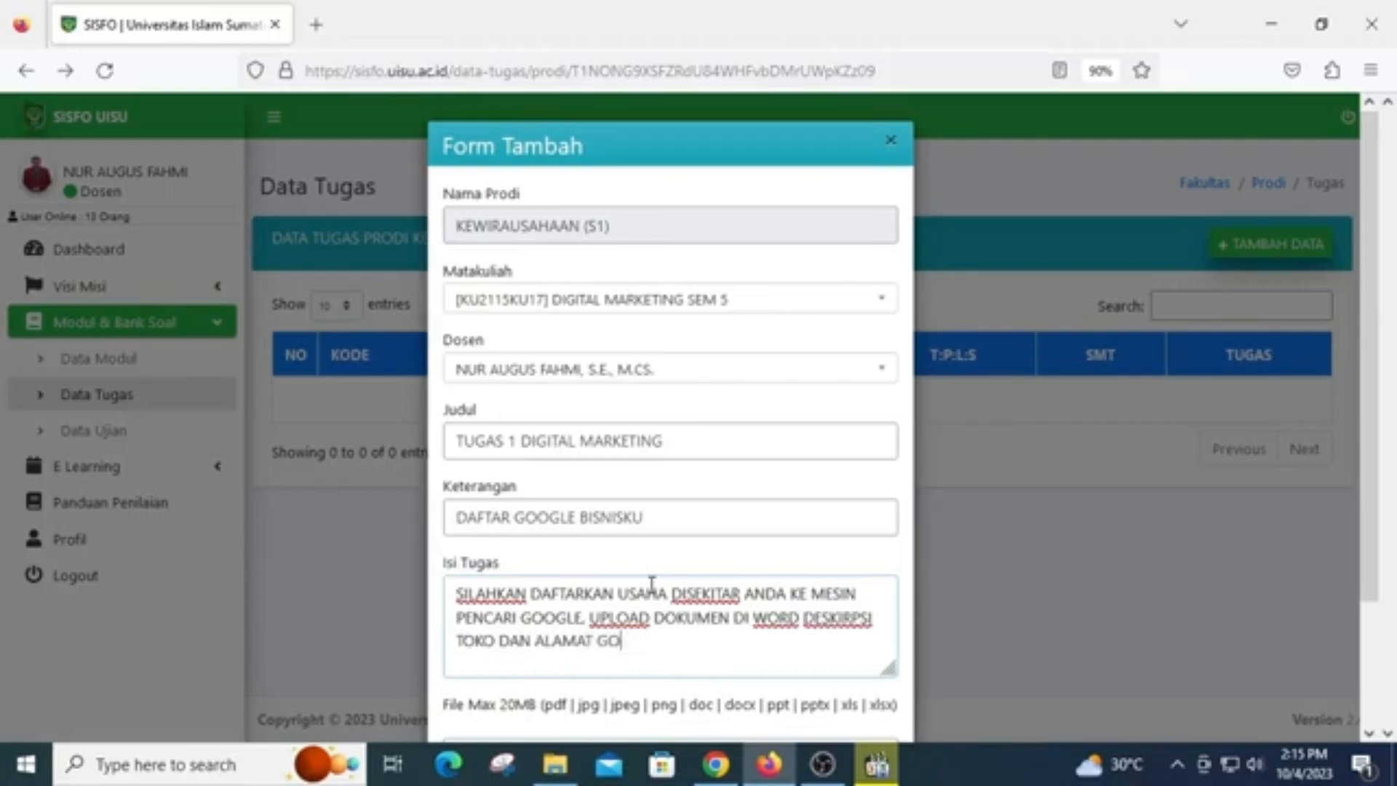
type("OOGLE BISNI")
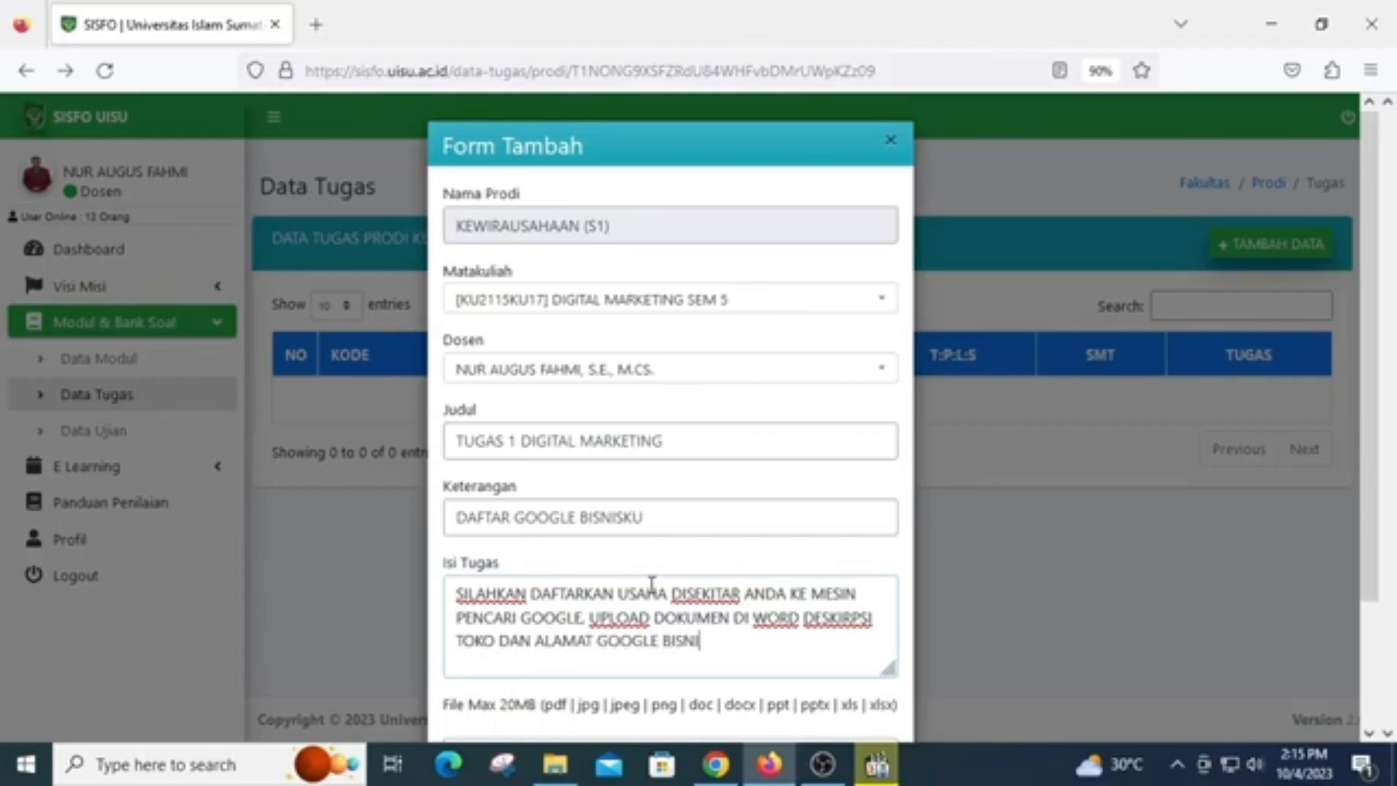
type("SNYA")
Save the new assignment record and open the DIGITAL MARKETING course's assignment list
scroll(582, 575, "down", 2)
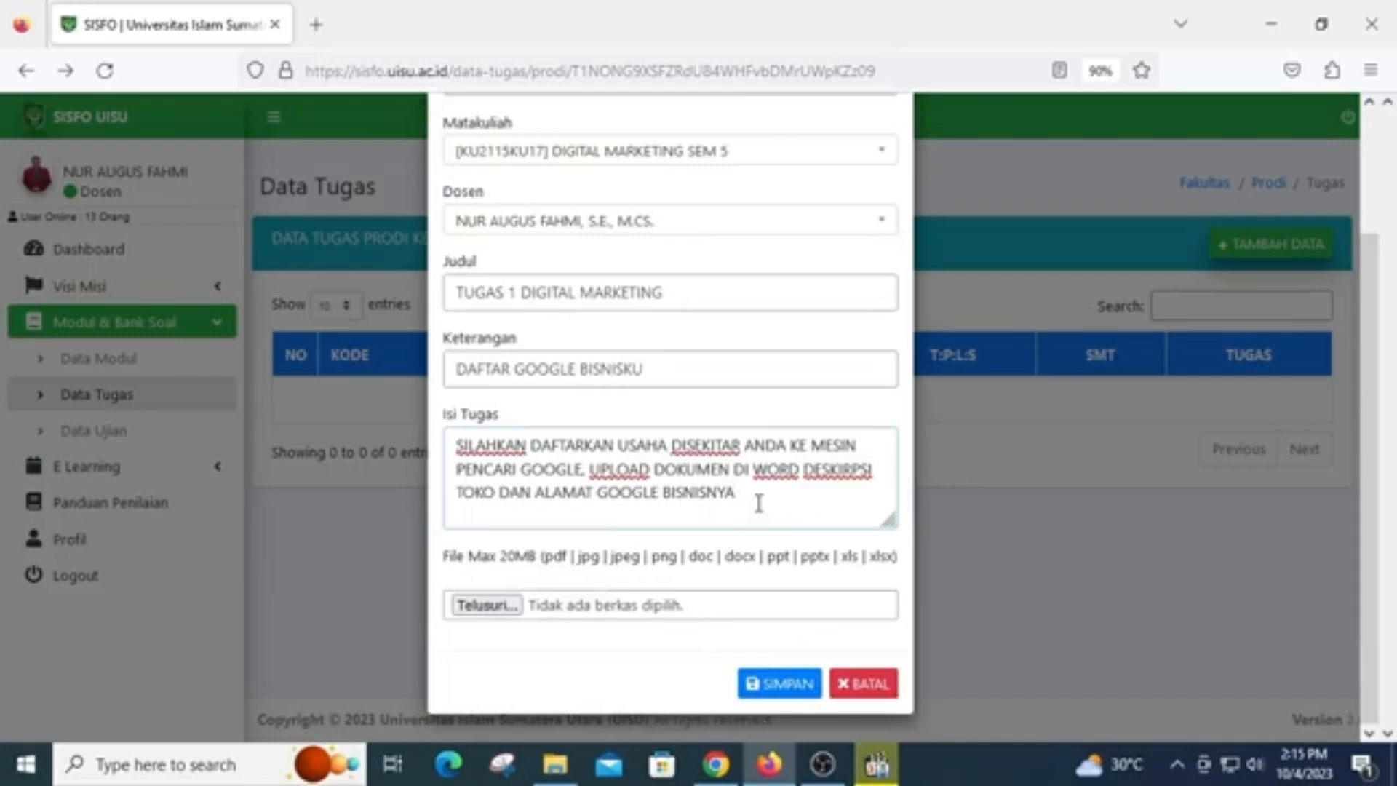
left_click(790, 685)
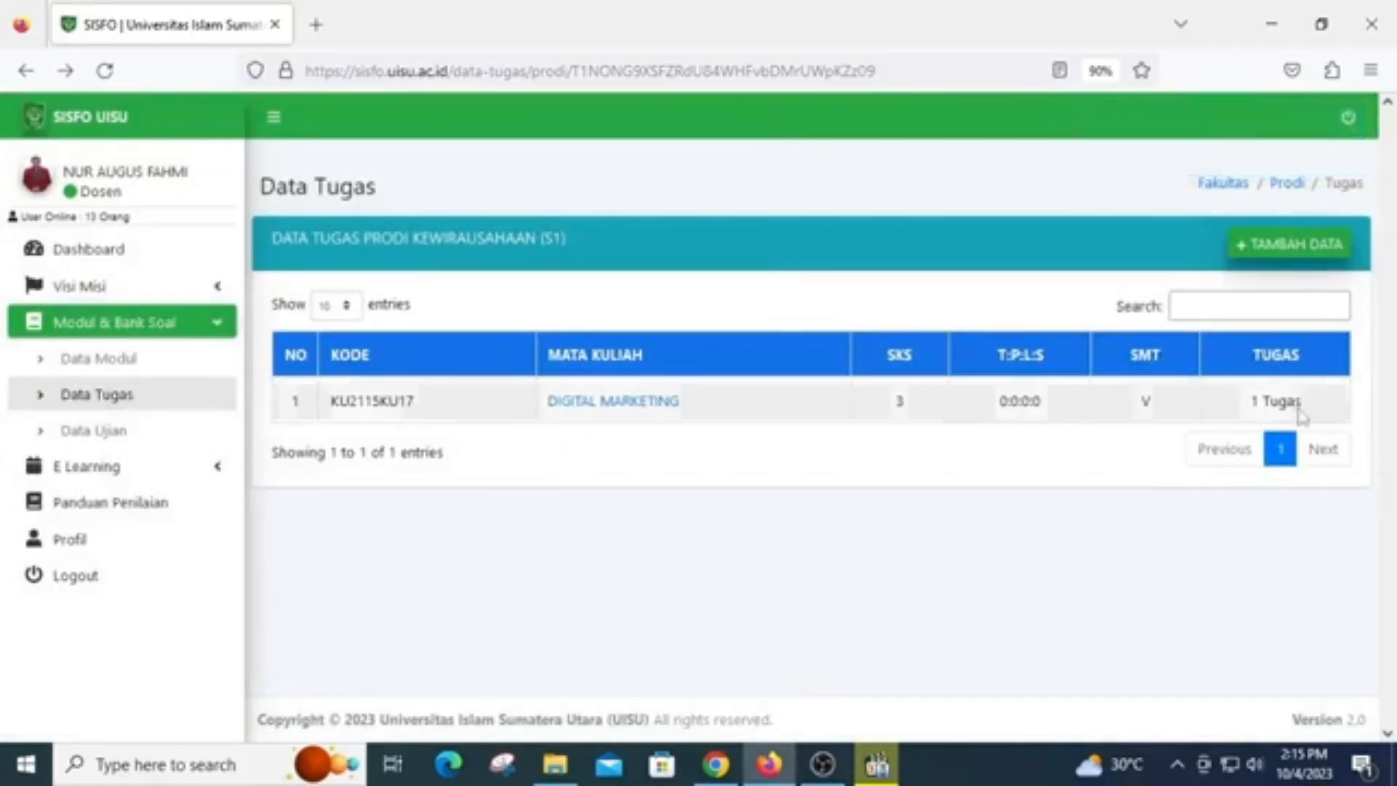
left_click(661, 412)
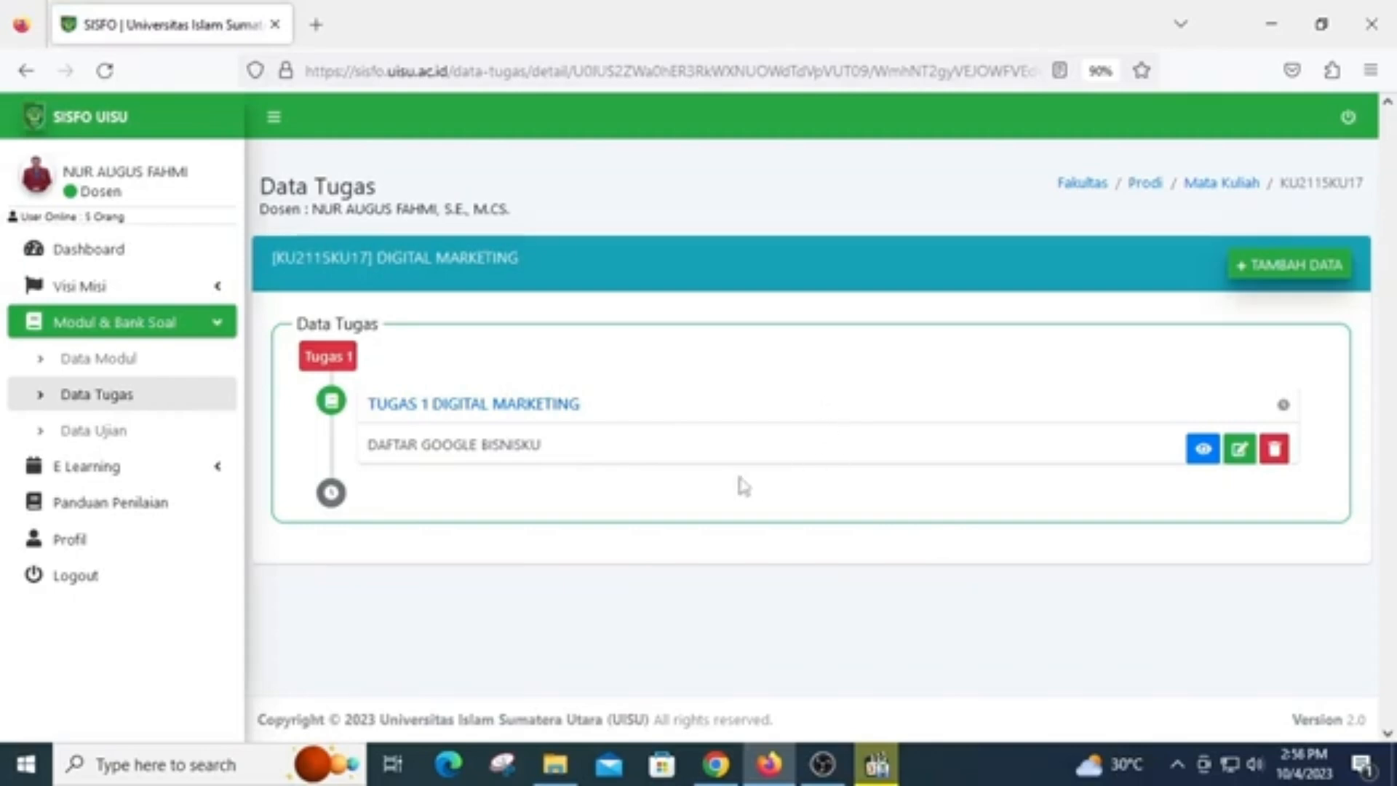
Open the assignments (Tugas) of the SEM V SORE DIGITAL MARKETING class in the KEWIRAUSAHAAN (S1) lecture schedule (Jadwal Kuliah)
left_click(127, 477)
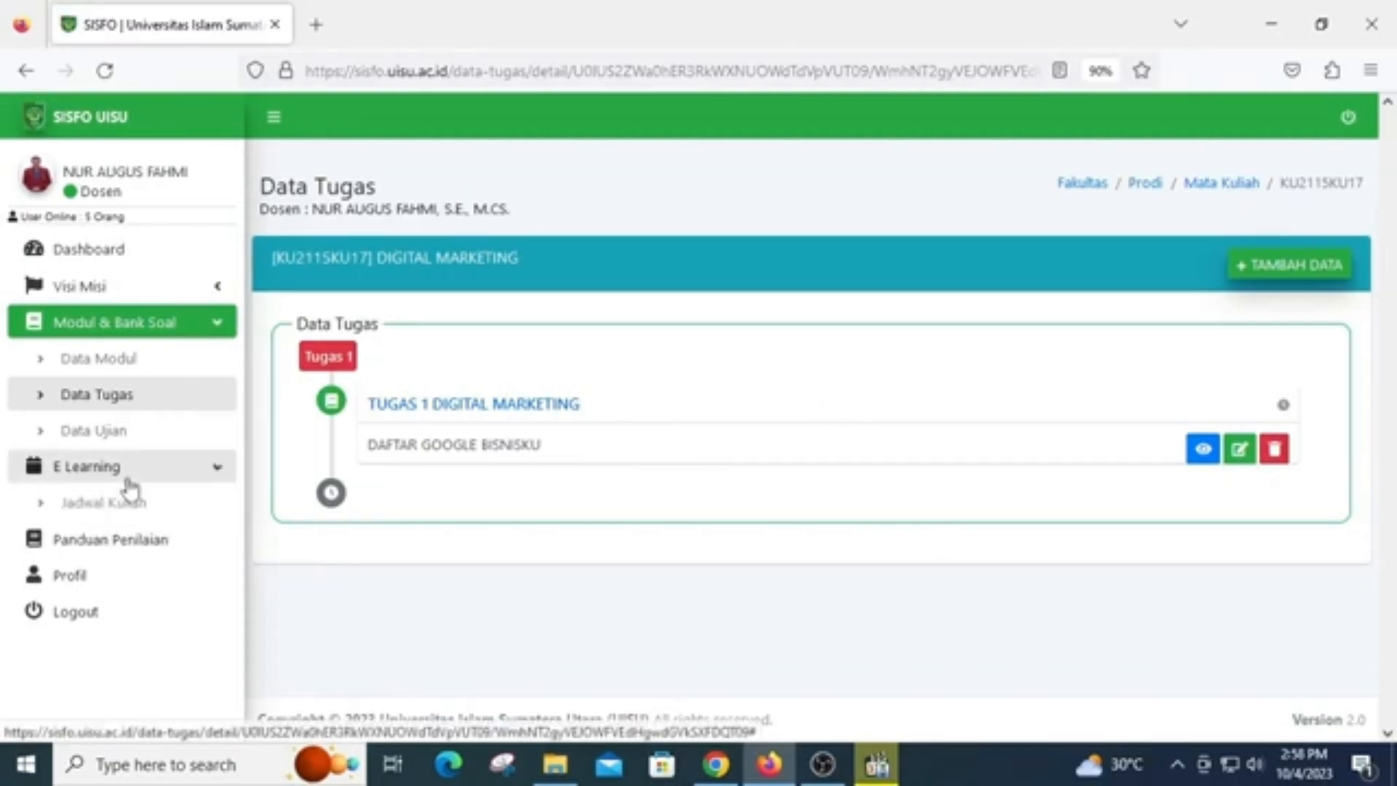
left_click(128, 507)
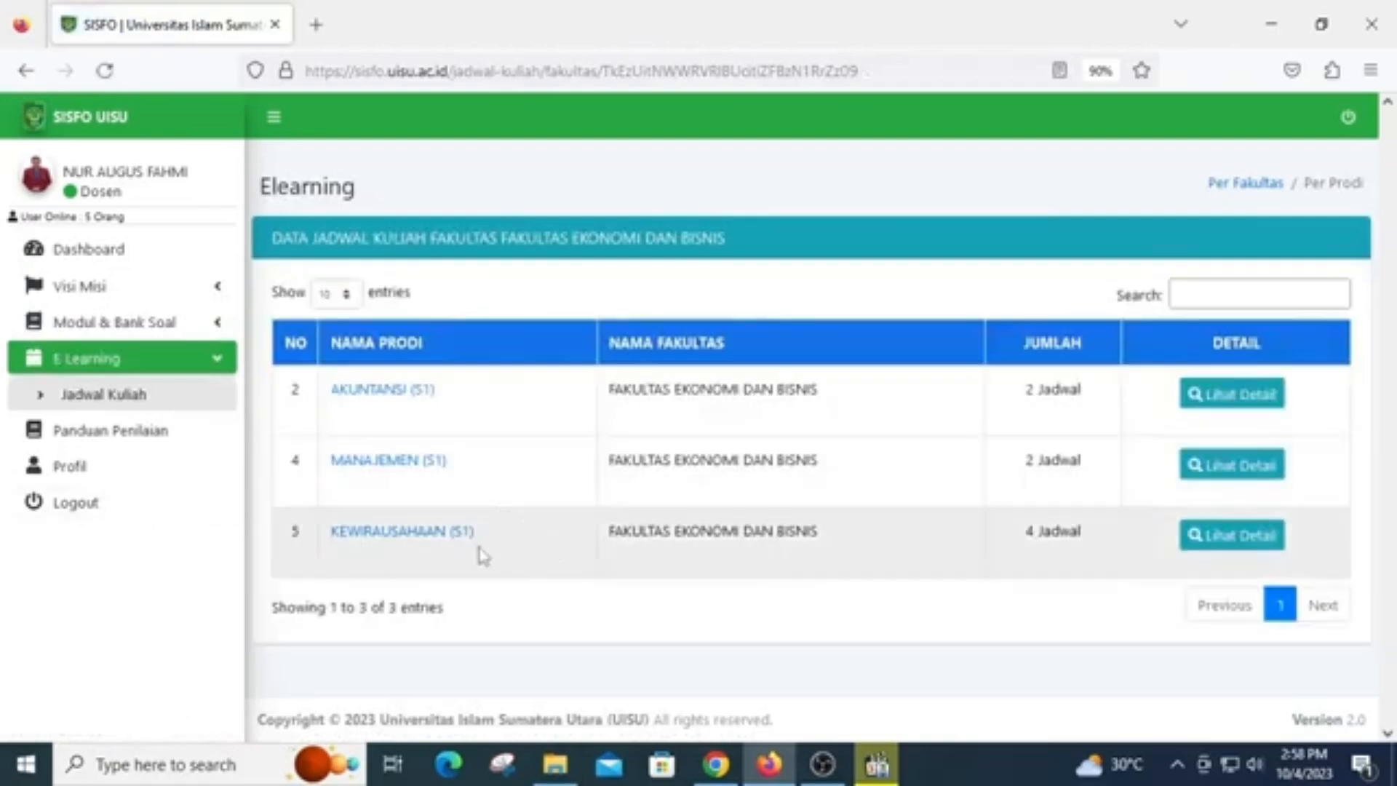
left_click(430, 537)
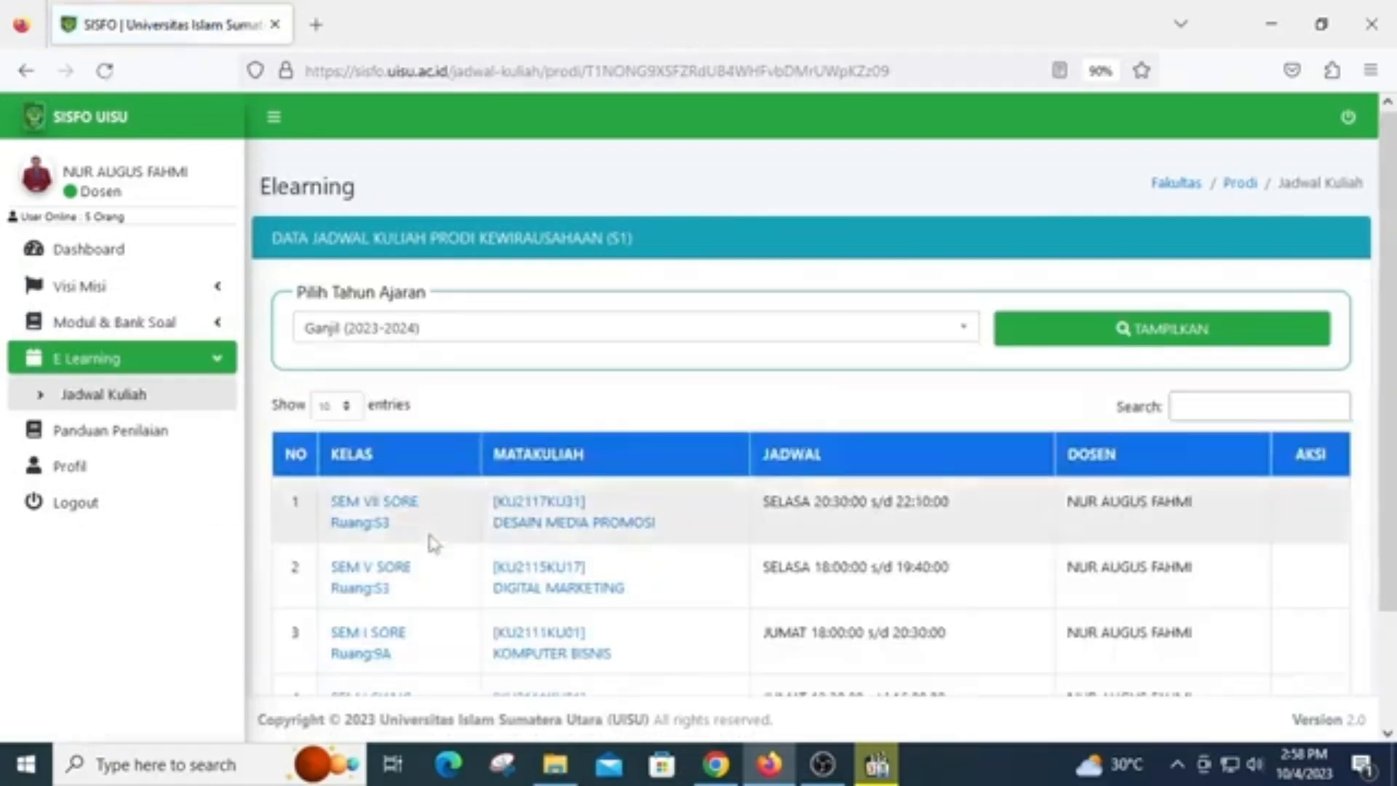
scroll(711, 524, "down", 2)
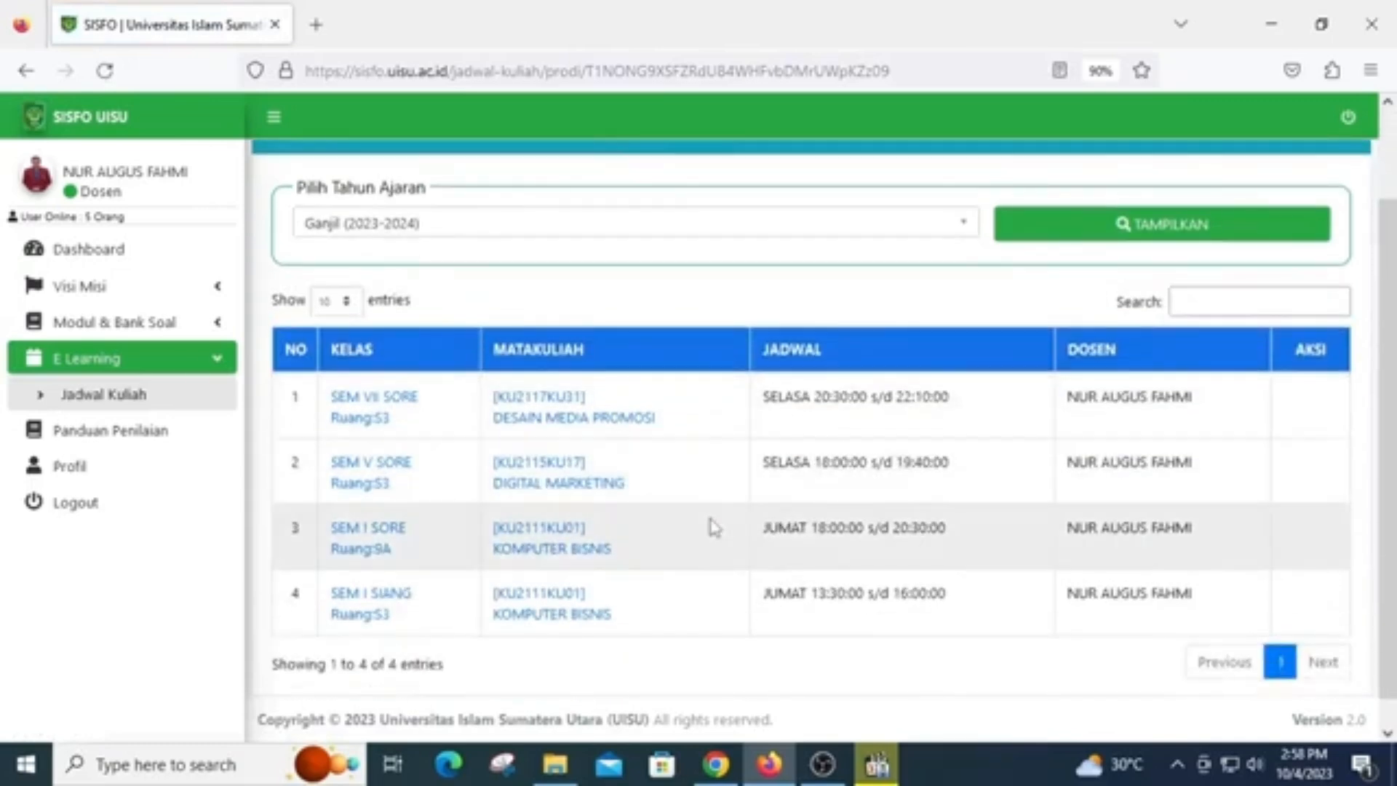
scroll(713, 525, "down", 1)
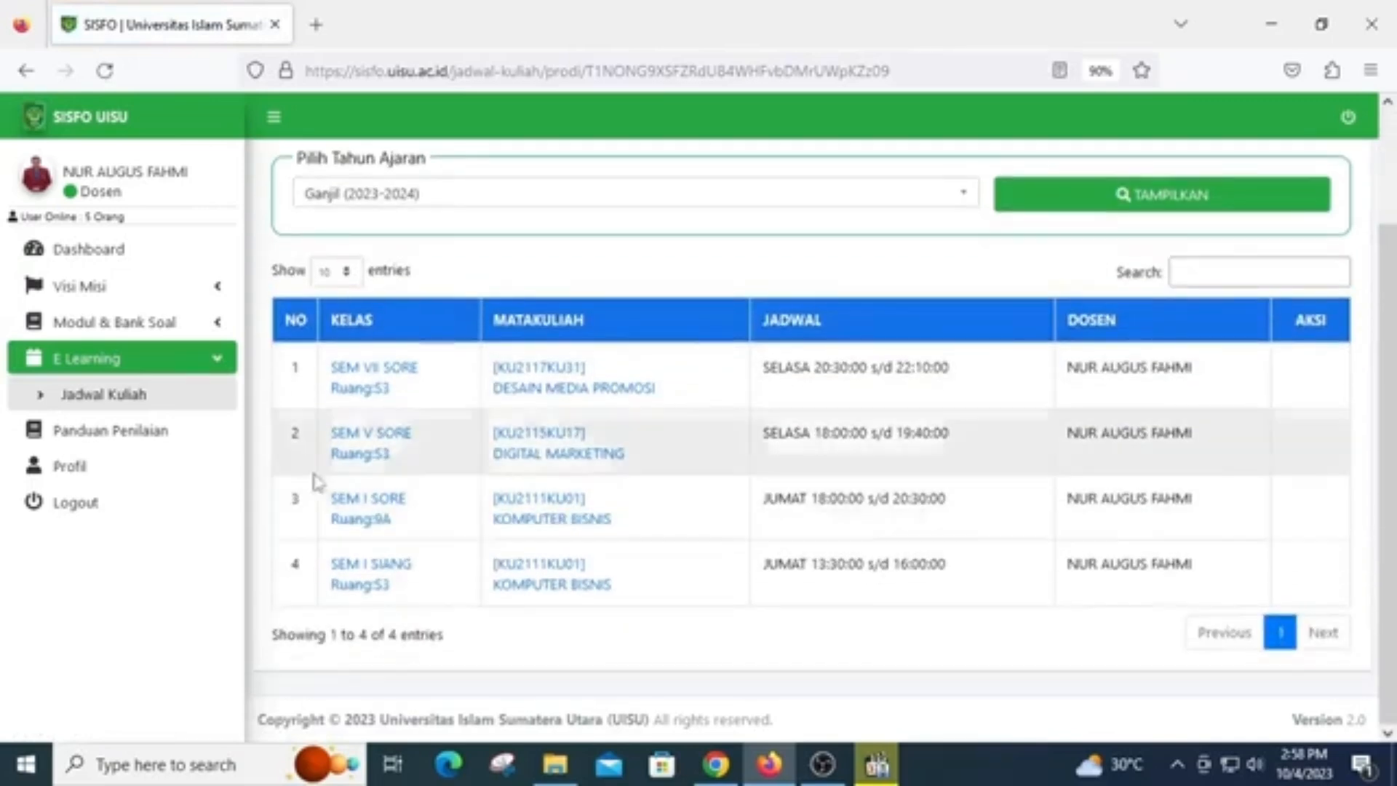
left_click(574, 463)
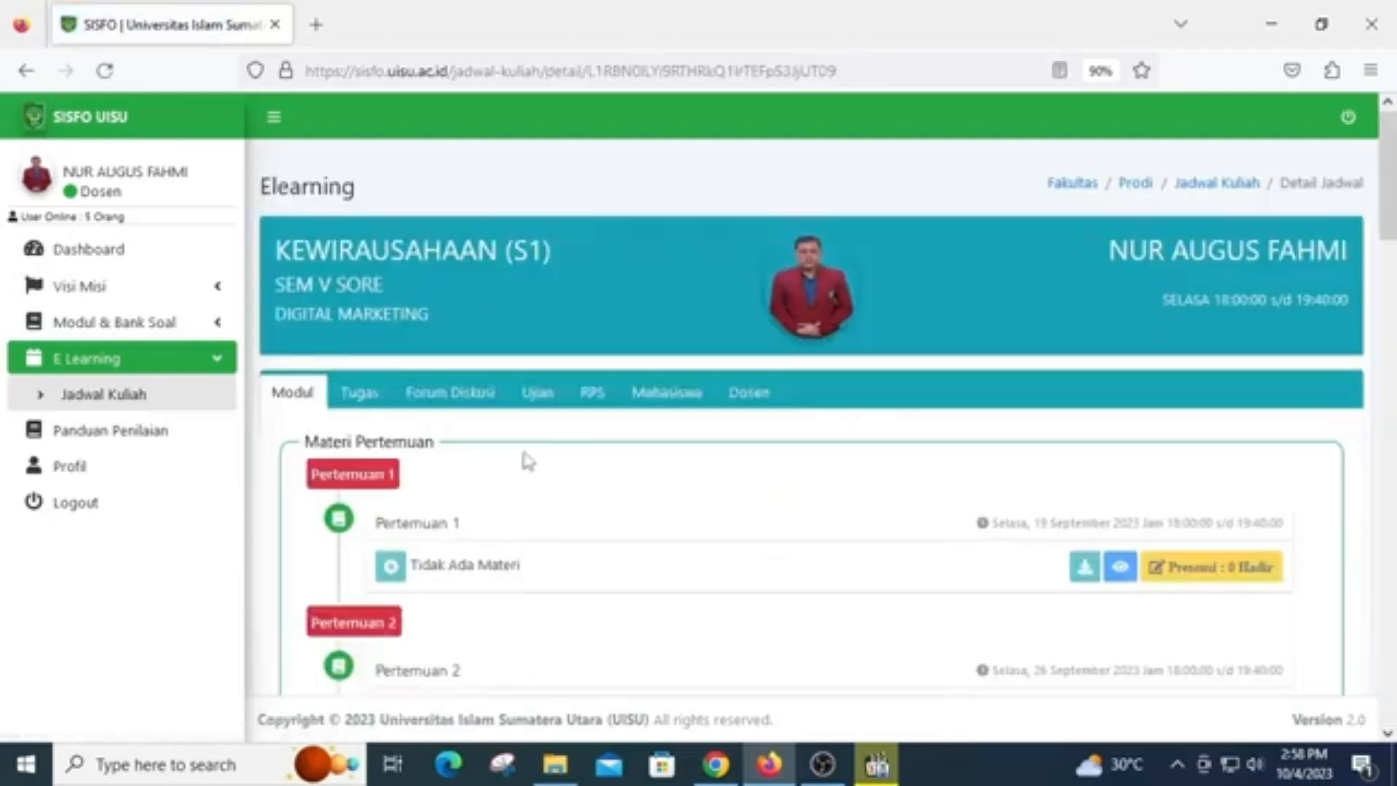
left_click(358, 406)
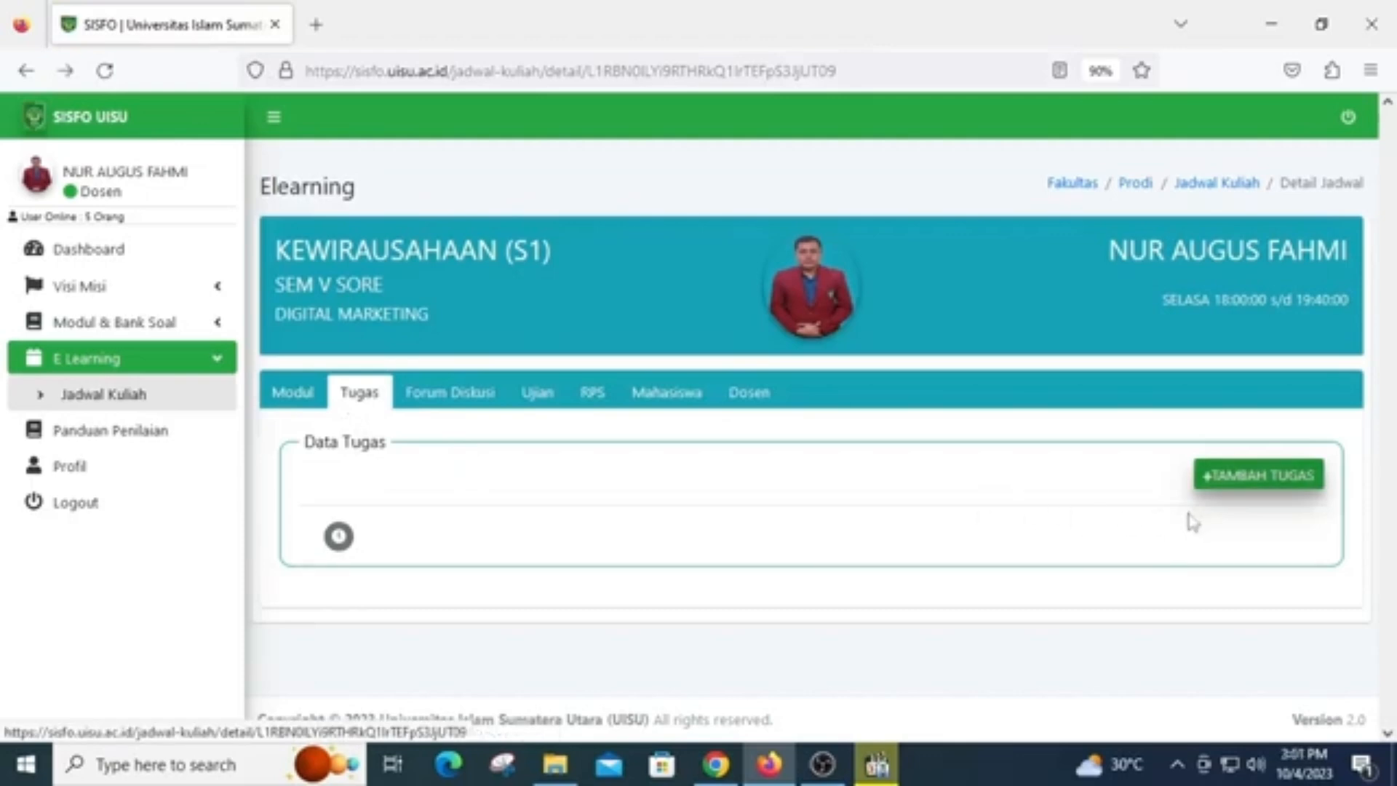
Add an assignment to the class, choosing "[TUGAS 1 DIGITAL MARKETING] DAFTAR GOOGLE BISNISKU" as its Data Tugas
left_click(1251, 476)
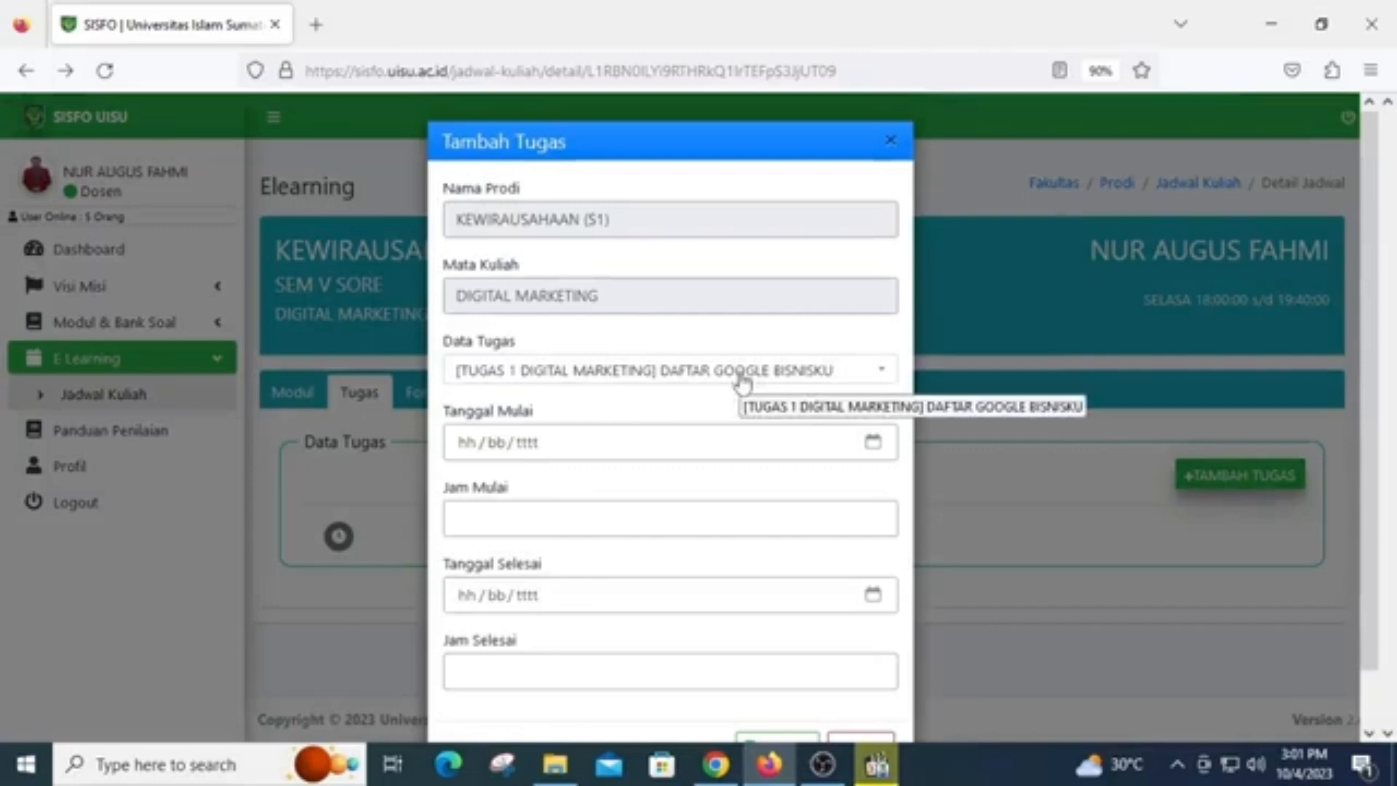
left_click(742, 383)
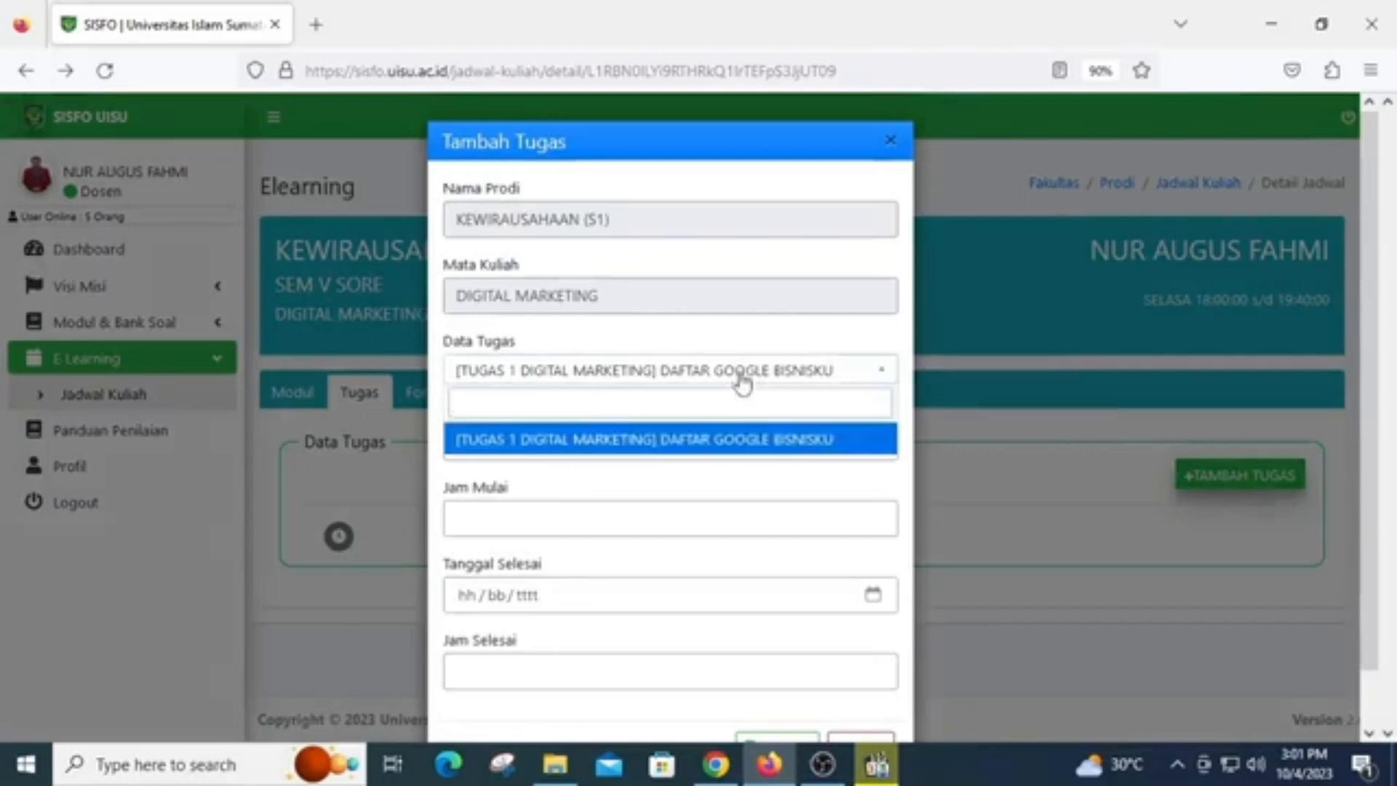
left_click(726, 443)
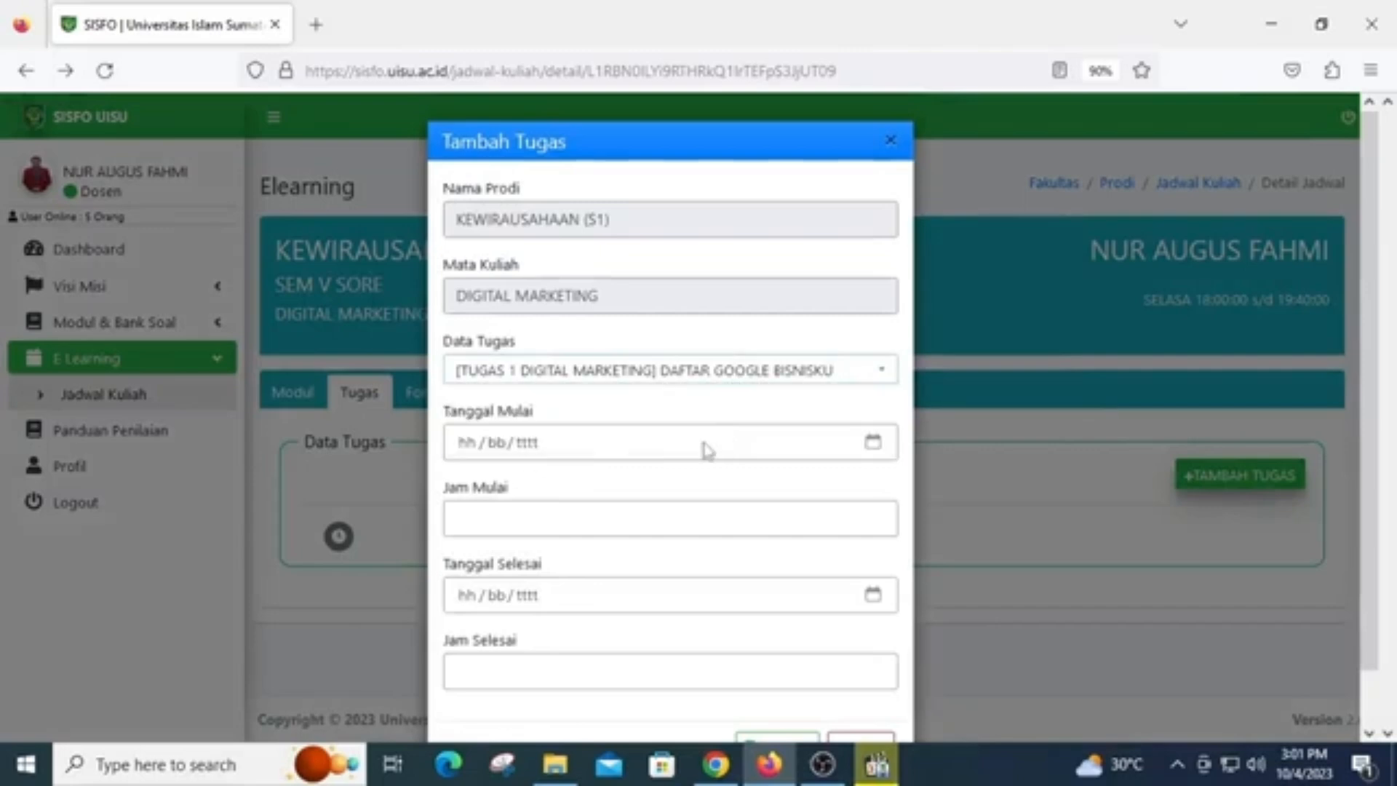
Set the assignment's start date (Tanggal Mulai) to 04/10/2023 and start time (Jam Mulai) to 10:00
left_click(872, 442)
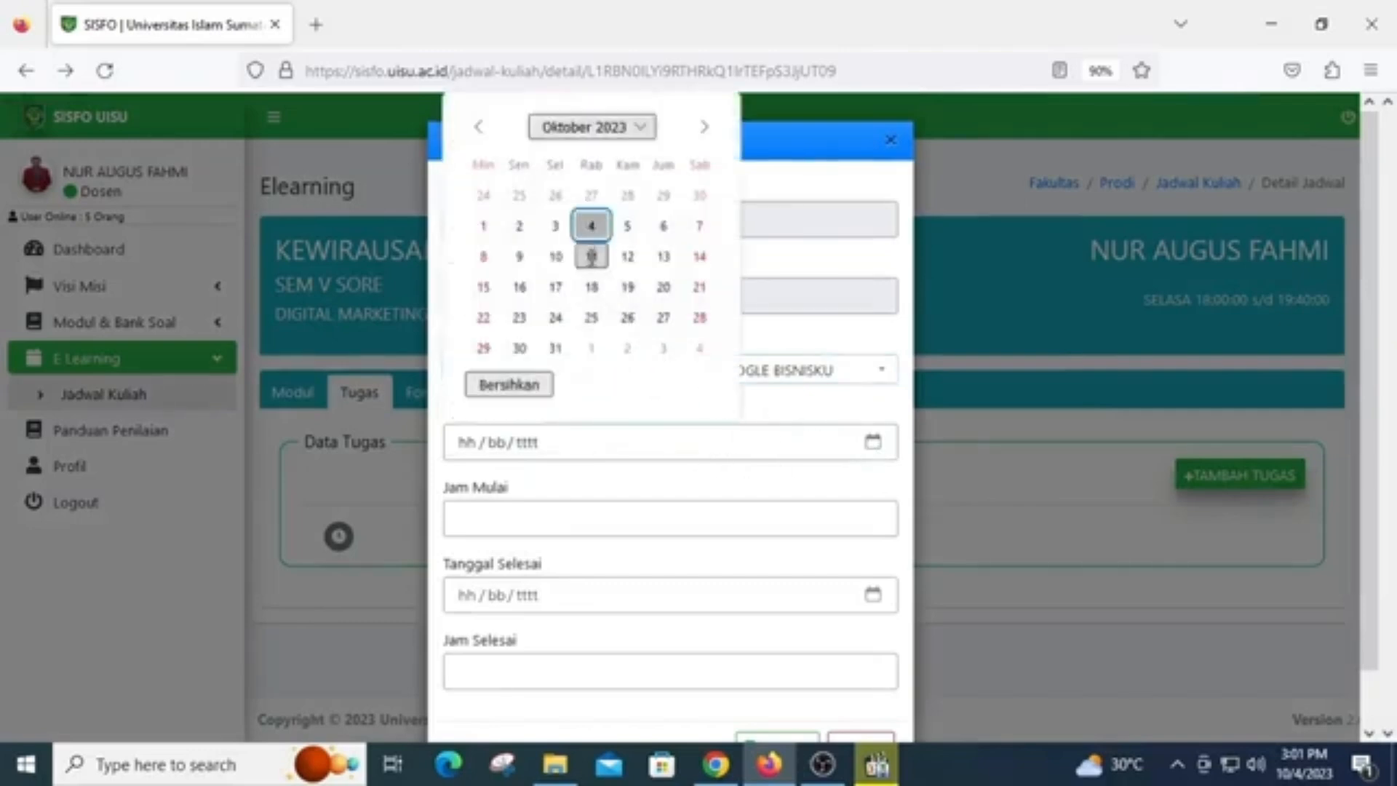
left_click(591, 225)
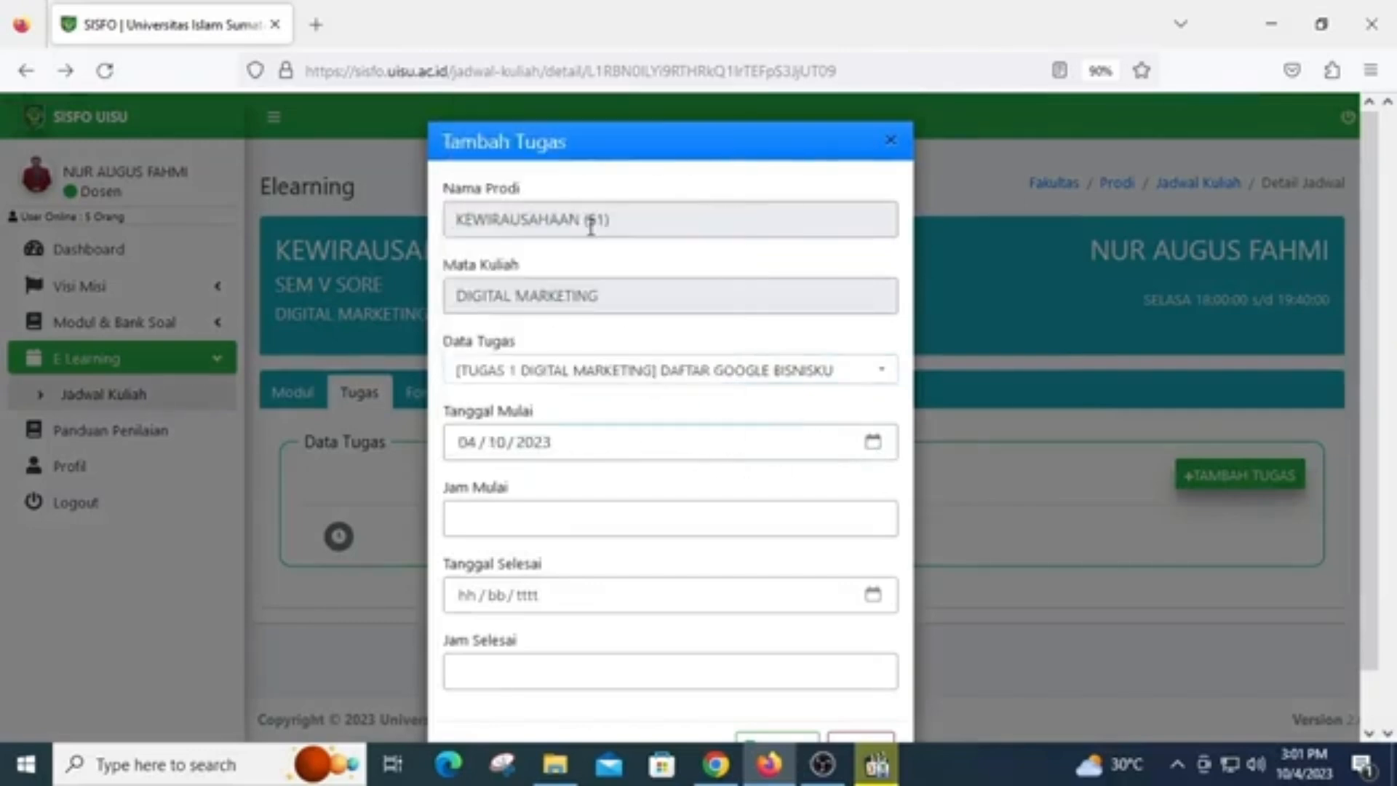
left_click(790, 514)
type("10:00")
Set the end date (Tanggal Selesai) to 11/10/2023 and end time (Jam Selesai) to 17:00, and save the class assignment
left_click(872, 595)
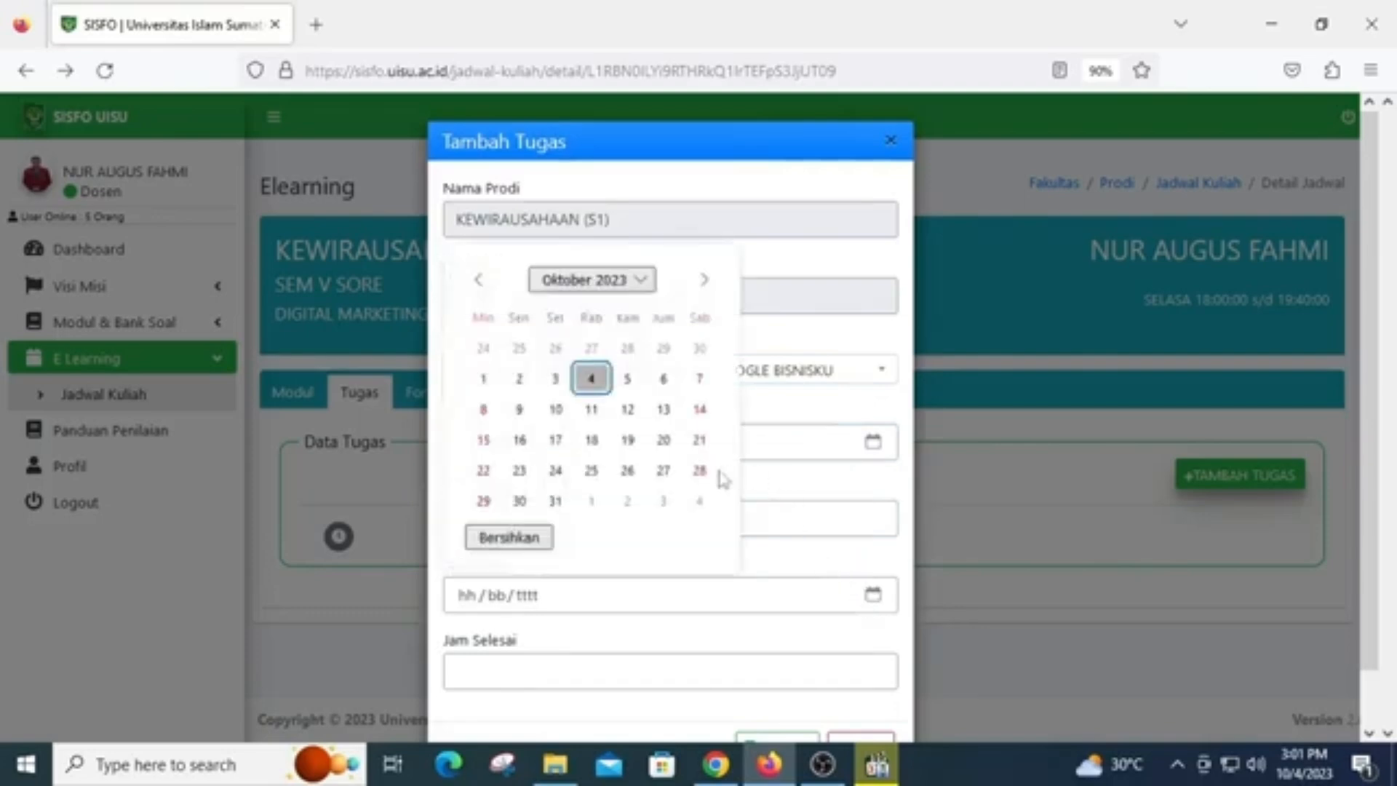
left_click(591, 409)
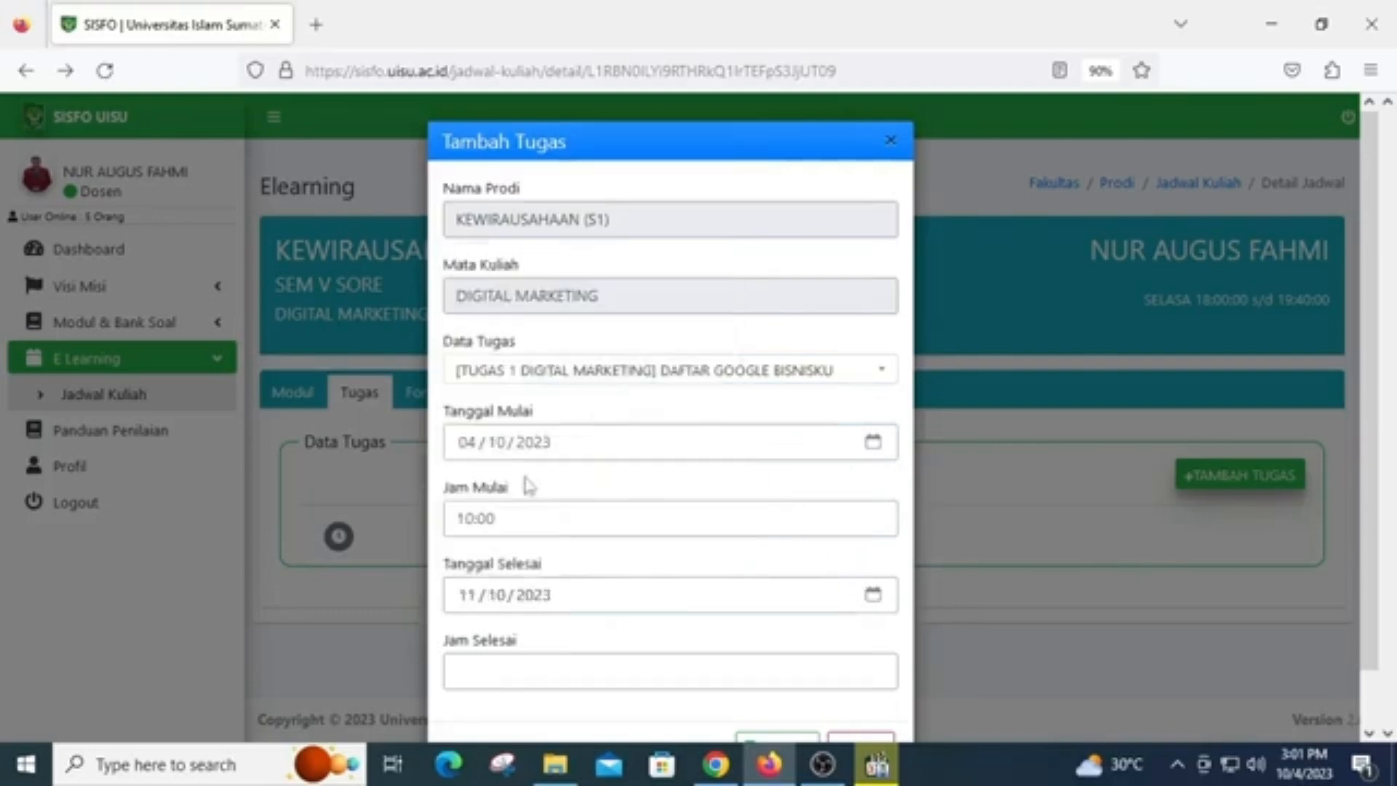
left_click(533, 665)
type("17:00")
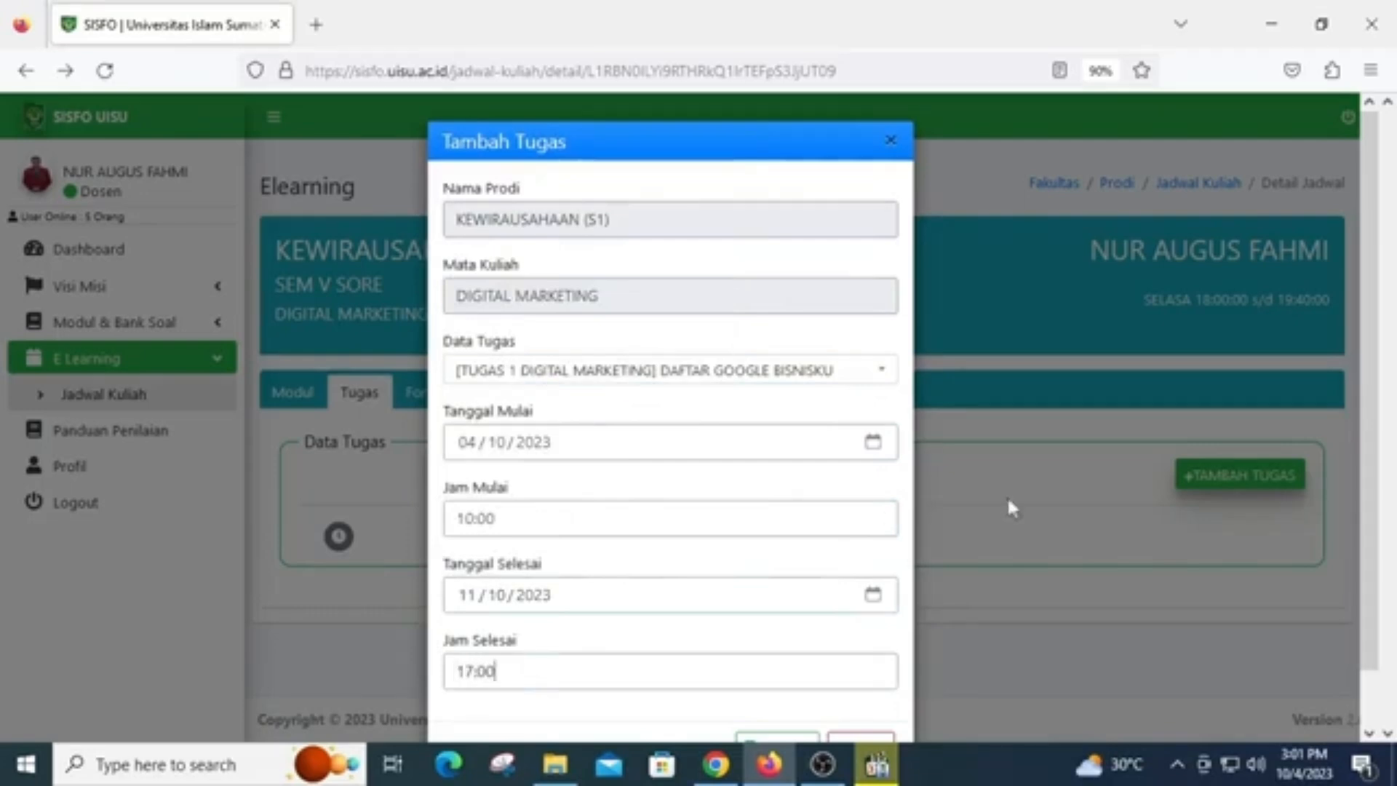
scroll(853, 462, "down", 1)
left_click(774, 687)
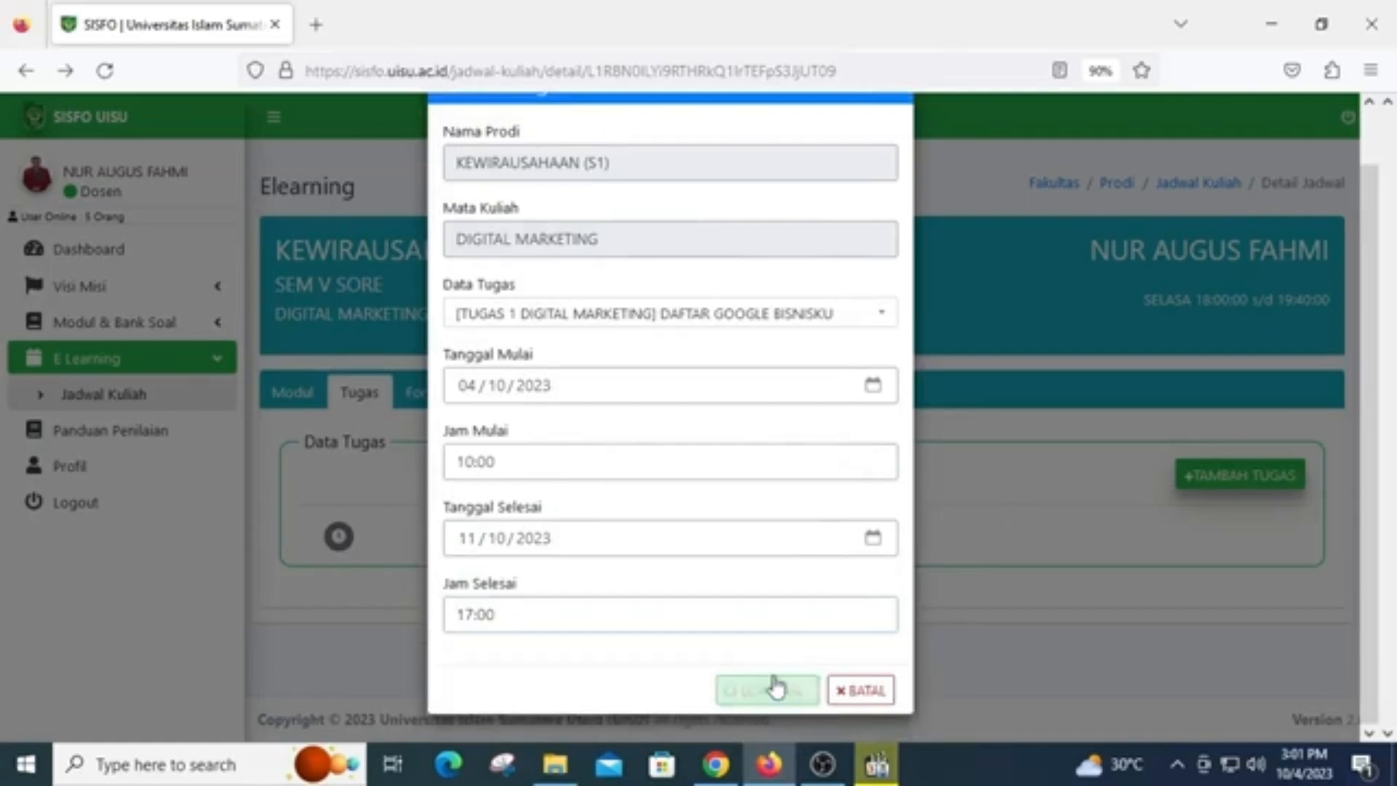
scroll(814, 609, "down", 1)
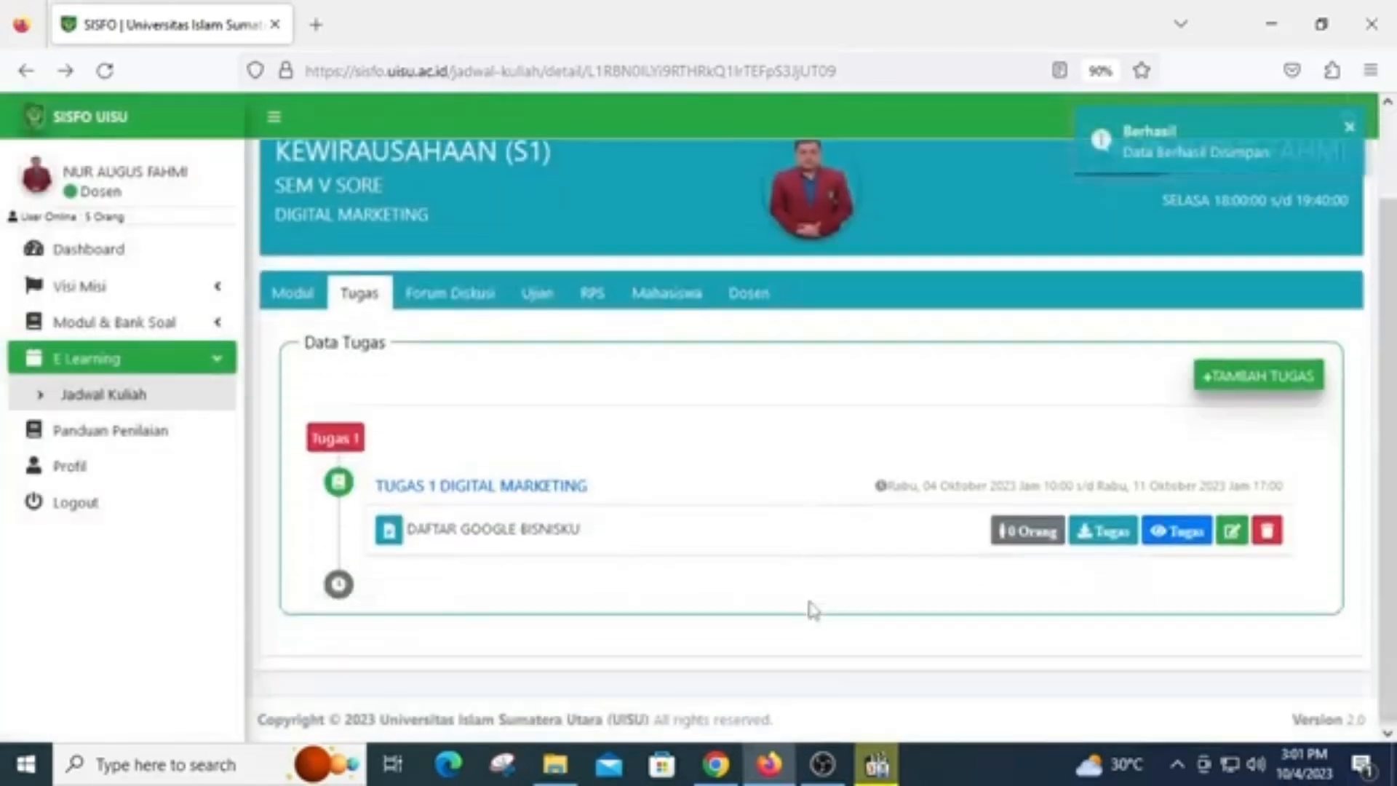